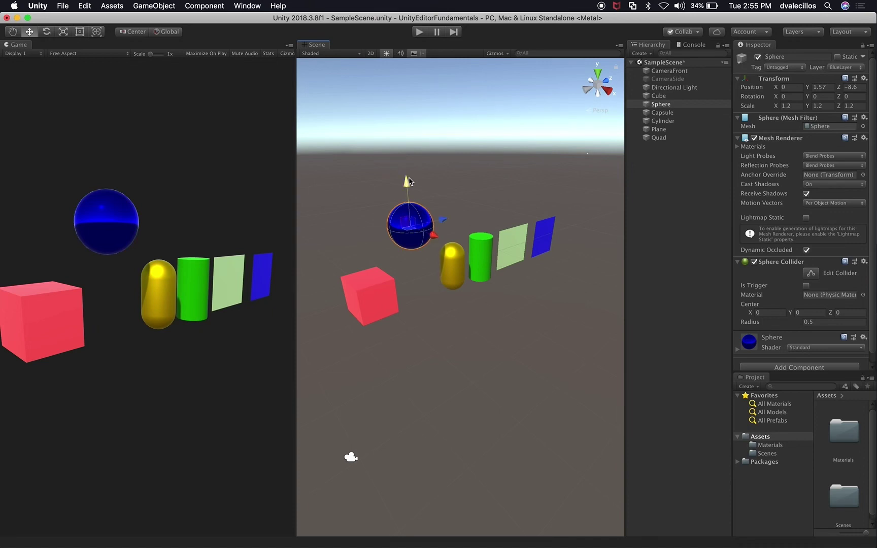
Undo the last upward moves of the sphere
{"action": "key", "text": "super+z"}
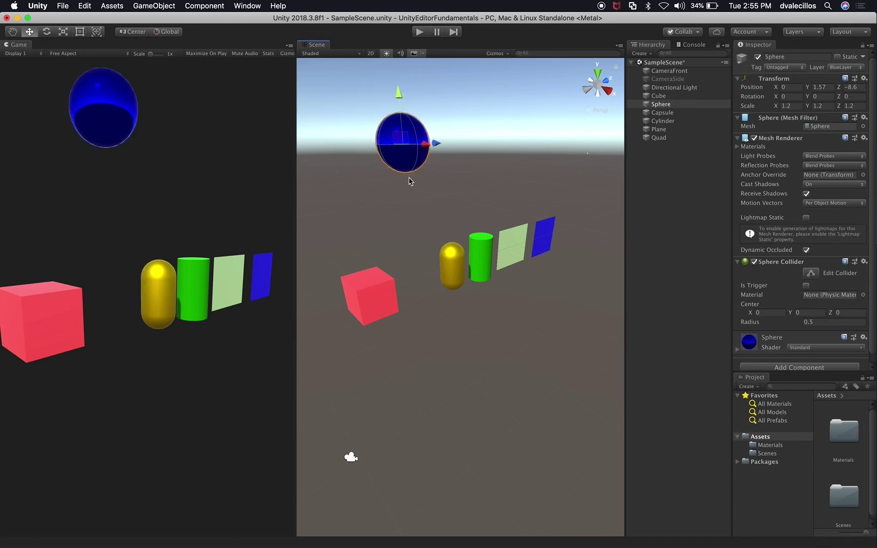
{"action": "key", "text": "super+z"}
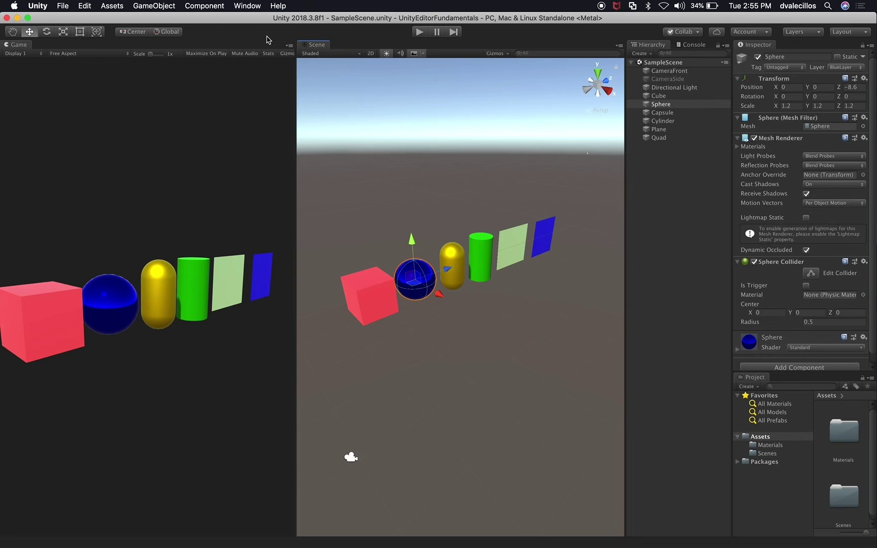
Add a 3D cube beneath the shapes and stretch it to a scale of about 4.4 in X and 14.3 in Z
{"action": "left_click", "coordinate": [169, 6]}
{"action": "mouse_move", "coordinate": [166, 38]}
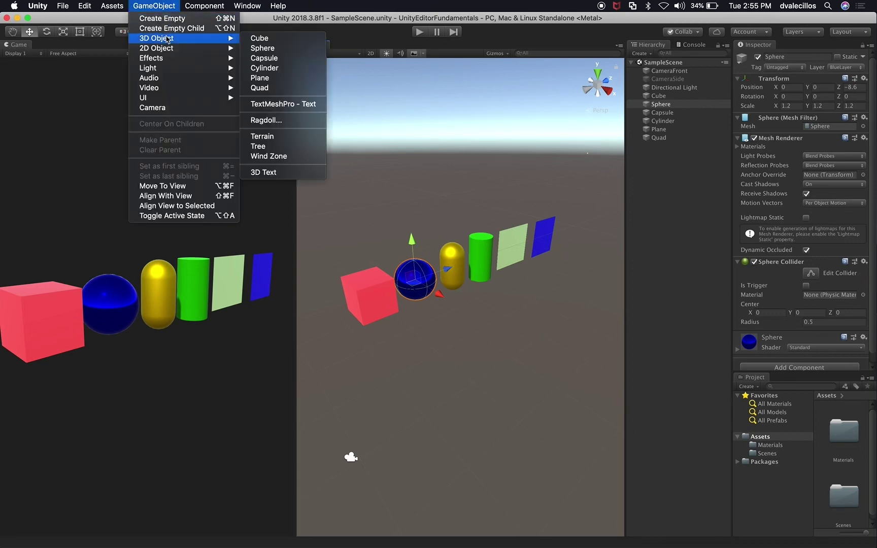
{"action": "left_click", "coordinate": [259, 39]}
{"action": "key", "text": "r"}
{"action": "left_click_drag", "start_coordinate": [488, 288], "coordinate": [750, 225]}
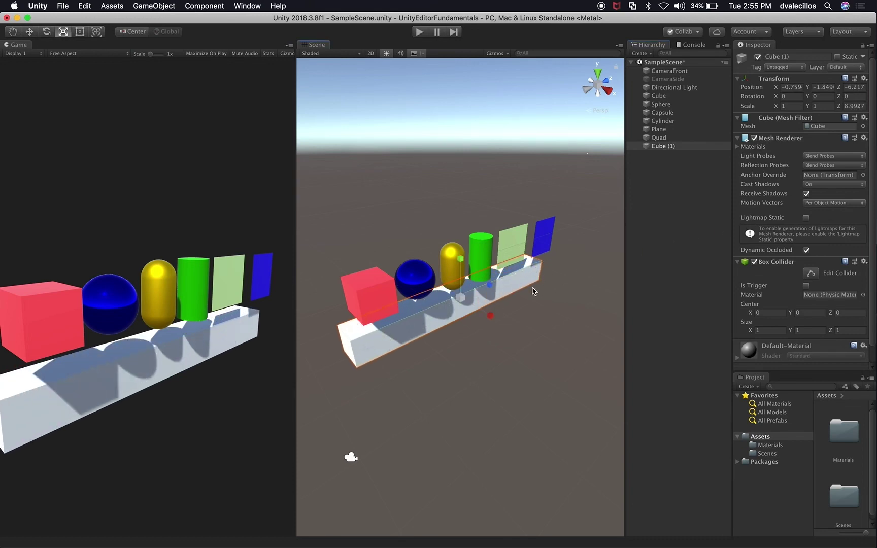
{"action": "left_click_drag", "start_coordinate": [490, 315], "coordinate": [568, 381]}
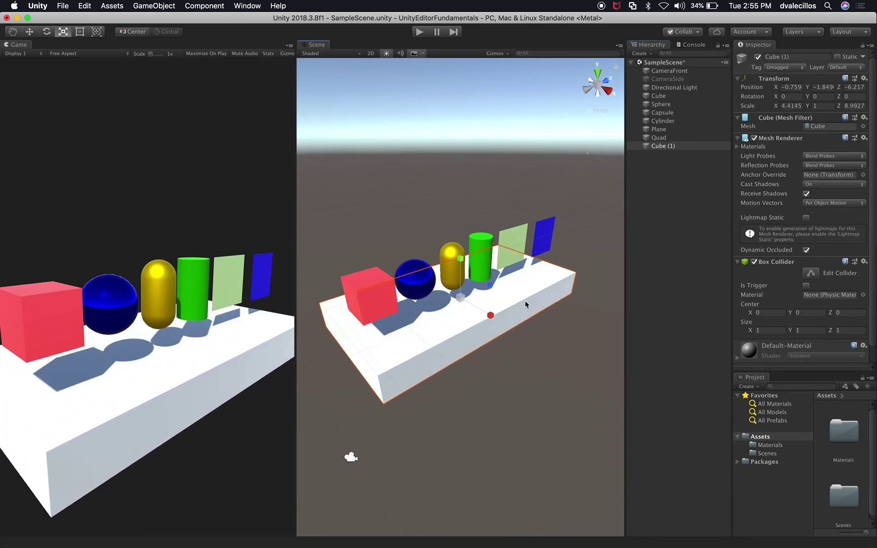
{"action": "left_click_drag", "start_coordinate": [491, 287], "coordinate": [511, 283]}
Reshape the new cube into a thin, wide slab scaled about 9 in X, 0.29 in Y and 13.3 in Z
{"action": "key", "text": "q"}
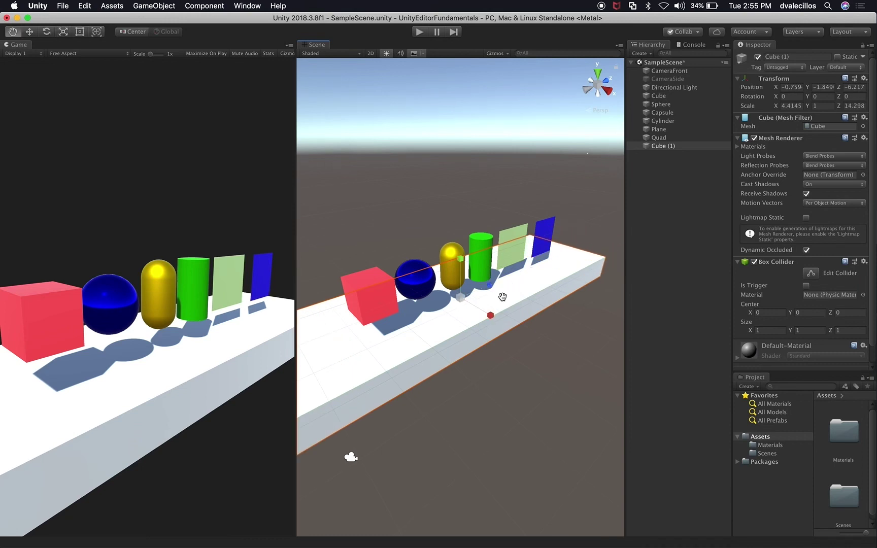
{"action": "key", "text": "r"}
{"action": "left_click_drag", "start_coordinate": [490, 315], "coordinate": [518, 315]}
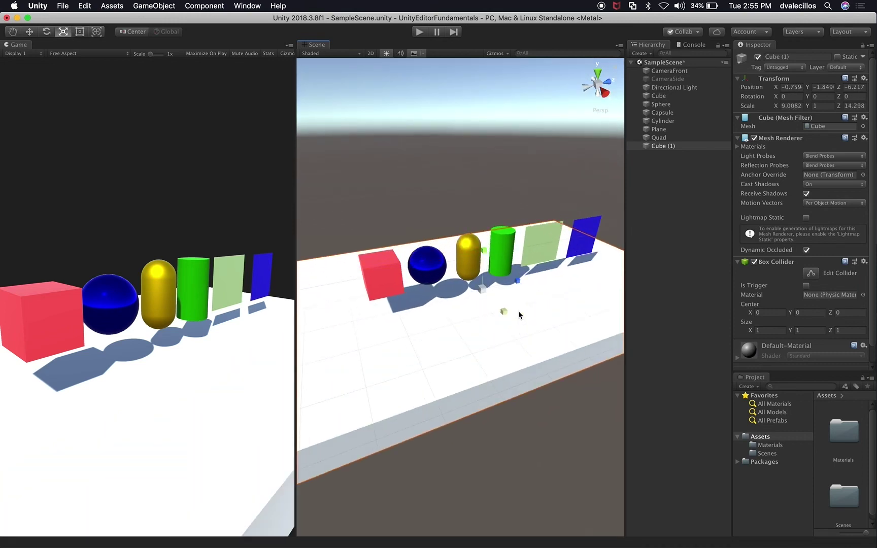
{"action": "left_click_drag", "start_coordinate": [517, 281], "coordinate": [542, 282]}
{"action": "key", "text": "w"}
{"action": "key", "text": "r"}
{"action": "left_click_drag", "start_coordinate": [512, 243], "coordinate": [322, 430]}
Spread the sphere, red cube and capsule along the X axis to about 1.23, -2.28 and -1.8
{"action": "left_click", "coordinate": [406, 300]}
{"action": "key", "text": "w"}
{"action": "left_click_drag", "start_coordinate": [406, 301], "coordinate": [466, 260]}
{"action": "left_click", "coordinate": [429, 284]}
{"action": "left_click", "coordinate": [468, 263]}
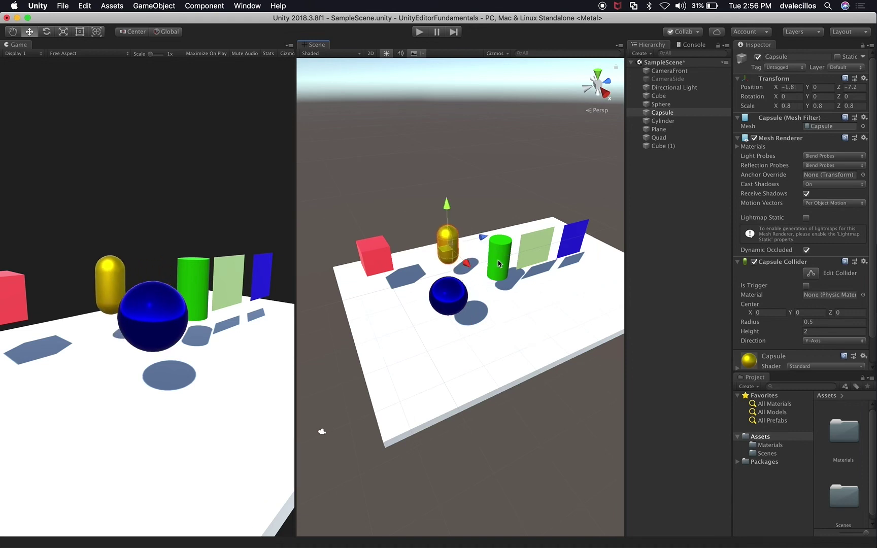
Shift the cylinder, plane and quad along the X axis to about 2.03, -1.92 and 1.29
{"action": "left_click", "coordinate": [500, 264]}
{"action": "left_click_drag", "start_coordinate": [526, 279], "coordinate": [515, 243]}
{"action": "left_click", "coordinate": [513, 245]}
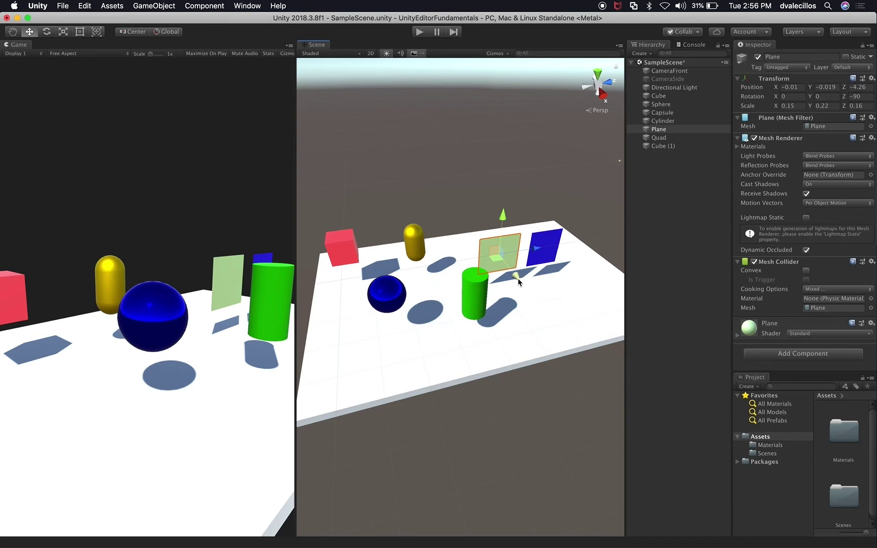
{"action": "left_click_drag", "start_coordinate": [516, 278], "coordinate": [499, 256]}
{"action": "left_click", "coordinate": [546, 260]}
{"action": "left_click_drag", "start_coordinate": [577, 283], "coordinate": [538, 264]}
Align CameraFront with an angled perspective view that looks down on the slab and the shapes
{"action": "left_click", "coordinate": [609, 94]}
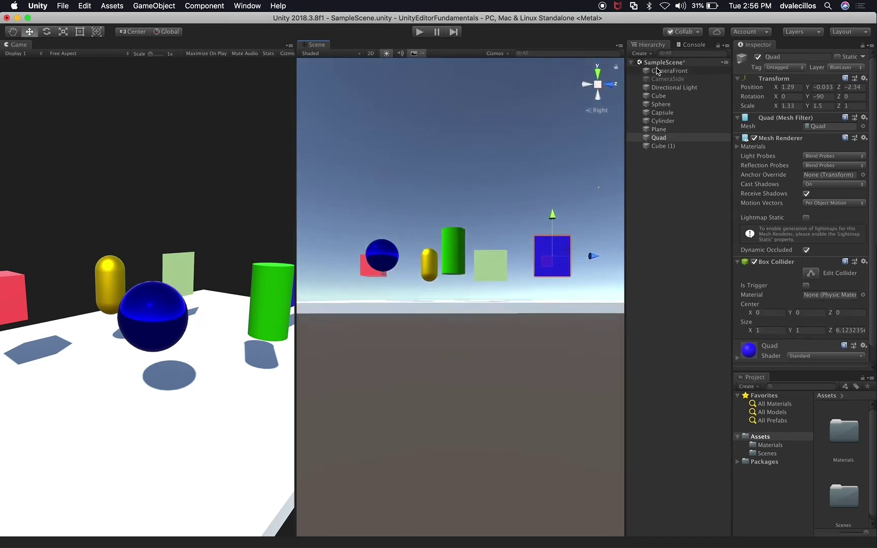
{"action": "left_click", "coordinate": [557, 99]}
{"action": "left_click_drag", "start_coordinate": [557, 99], "coordinate": [507, 272], "text": "alt"}
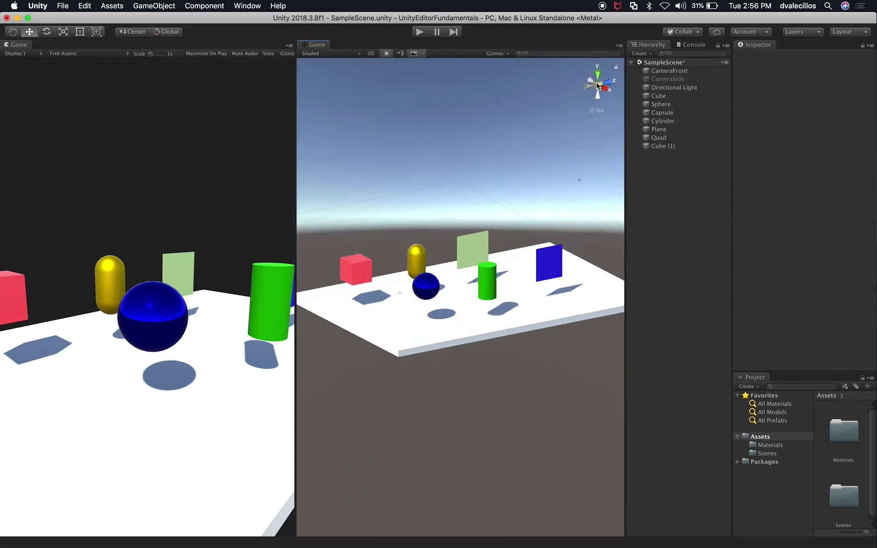
{"action": "left_click", "coordinate": [597, 85]}
{"action": "left_click_drag", "start_coordinate": [482, 210], "coordinate": [579, 141], "text": "alt"}
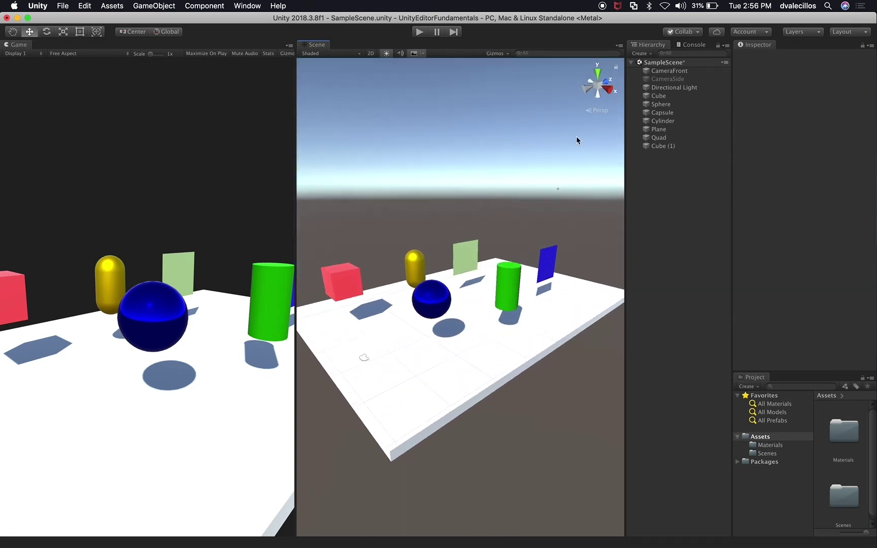
{"action": "left_click", "coordinate": [657, 72]}
{"action": "key", "text": "super+shift+f"}
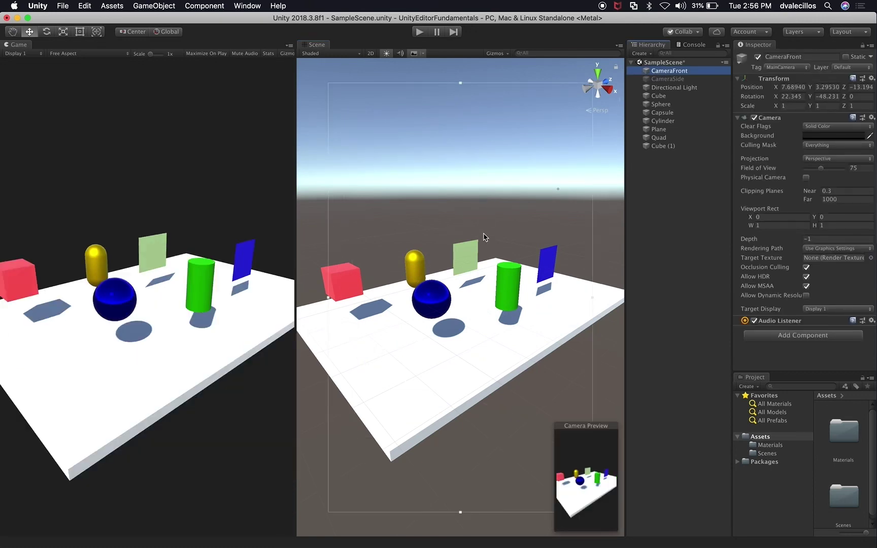
{"action": "left_click", "coordinate": [161, 7]}
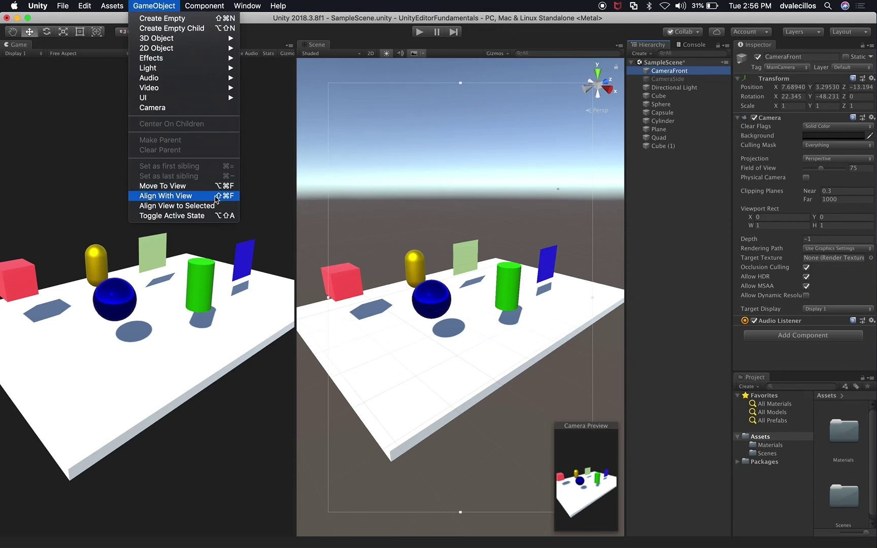
{"action": "left_click", "coordinate": [318, 53]}
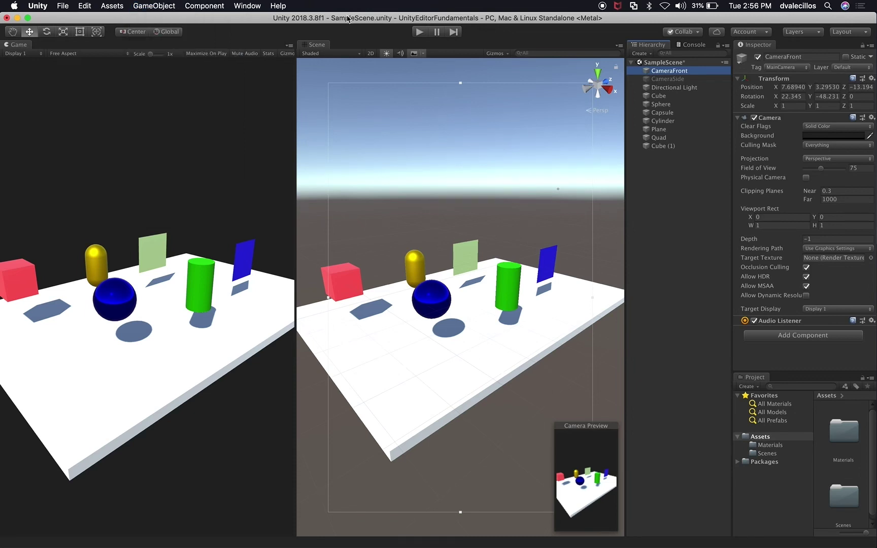
Rename the slab object Cube (1) as Ground
{"action": "middle_click_drag", "start_coordinate": [502, 213], "coordinate": [503, 242]}
{"action": "scroll", "coordinate": [505, 249], "scroll_direction": "up", "scroll_amount": 5}
{"action": "left_click_drag", "start_coordinate": [505, 248], "coordinate": [447, 258], "text": "alt"}
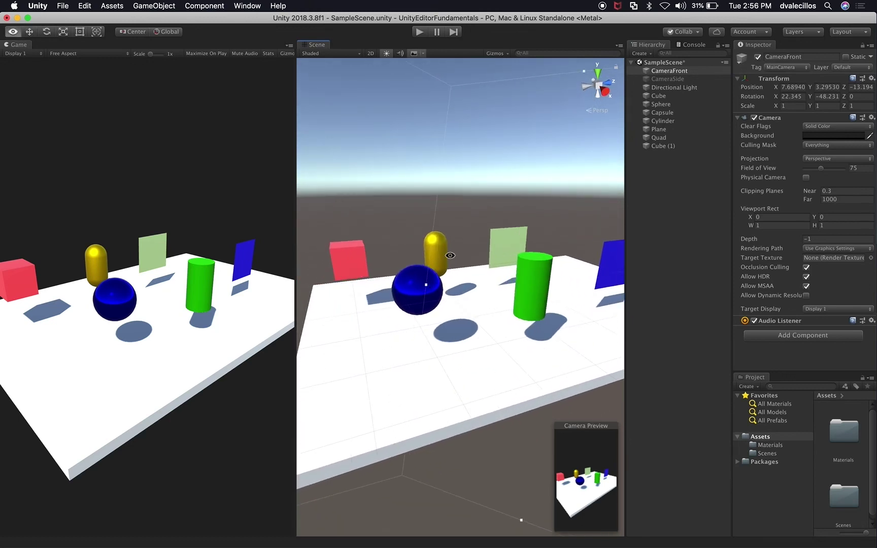
{"action": "left_click", "coordinate": [462, 343]}
{"action": "left_click", "coordinate": [662, 147]}
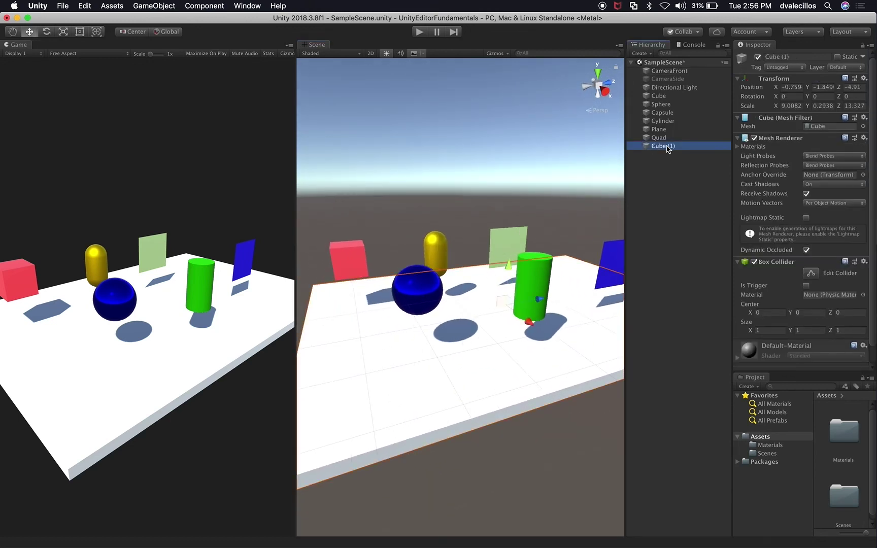
{"action": "key", "text": "Return"}
{"action": "type", "text": "Ground"}
{"action": "key", "text": "Return"}
Reduce the Ground's Y scale to about 0.138 and save the scene
{"action": "left_click", "coordinate": [496, 359]}
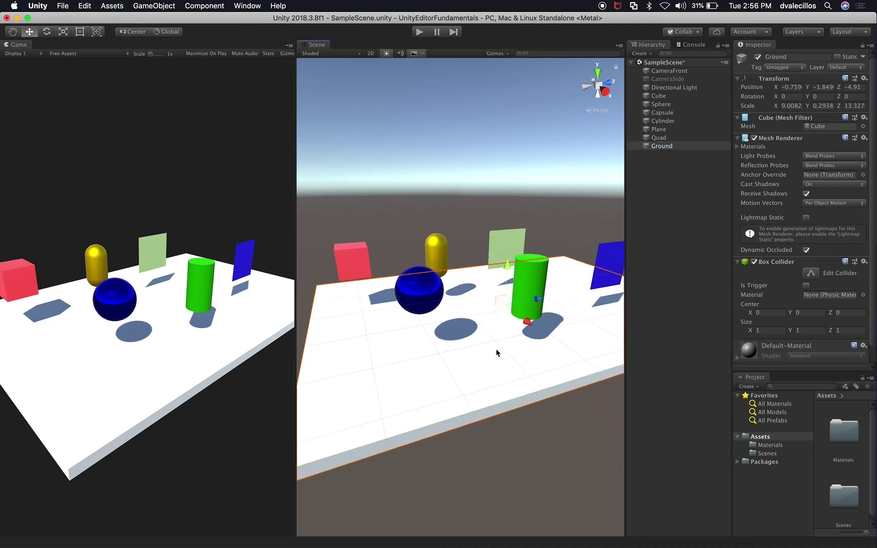
{"action": "left_click_drag", "start_coordinate": [508, 263], "coordinate": [508, 279], "text": "alt"}
{"action": "key", "text": "w"}
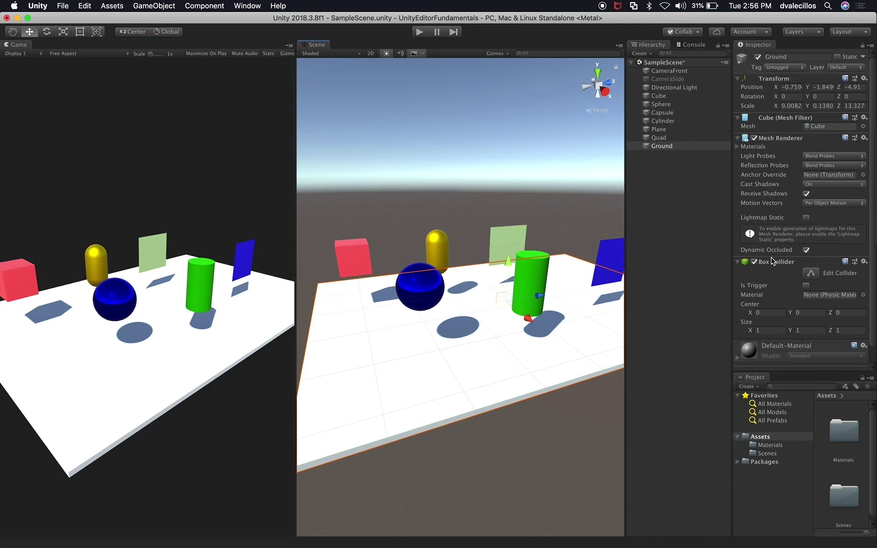
{"action": "scroll", "coordinate": [552, 343], "scroll_direction": "down", "scroll_amount": 5}
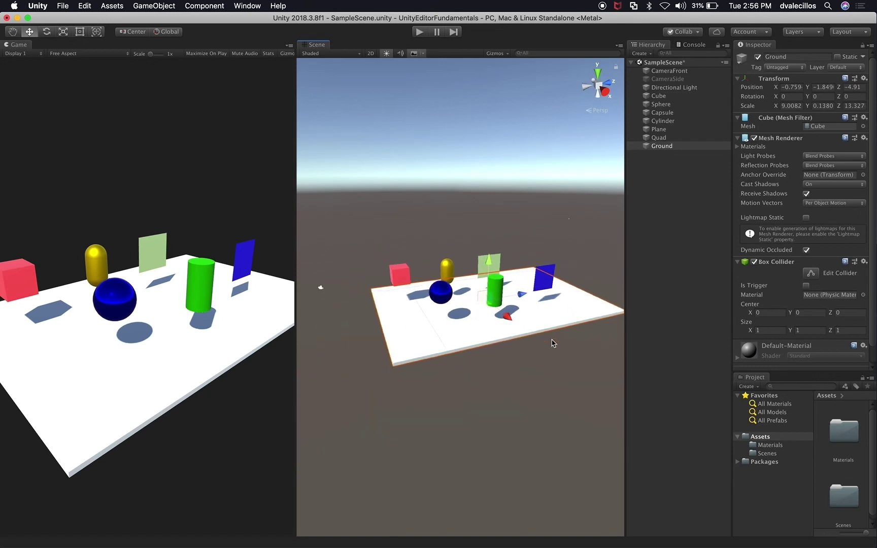
{"action": "scroll", "coordinate": [553, 343], "scroll_direction": "up", "scroll_amount": 5}
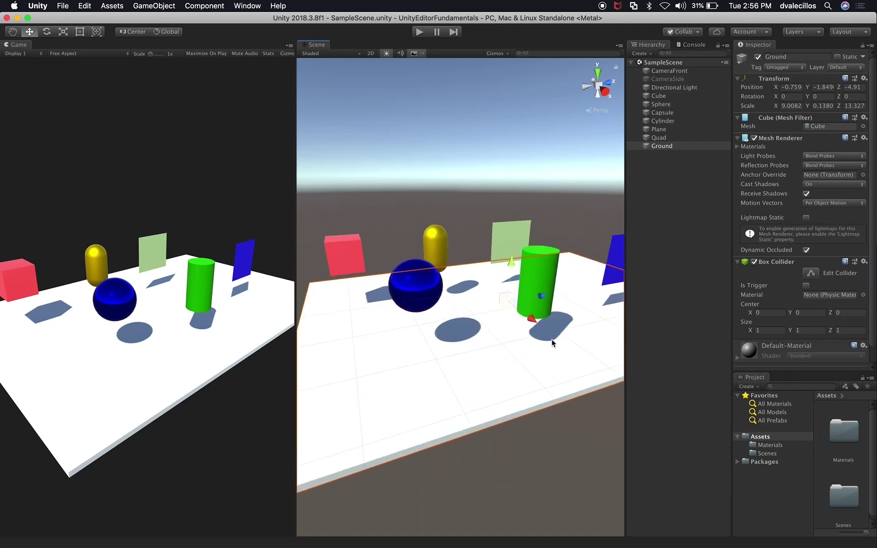
Reorder the scene's object list so that Sphere comes directly before Cube
{"action": "left_click", "coordinate": [668, 96]}
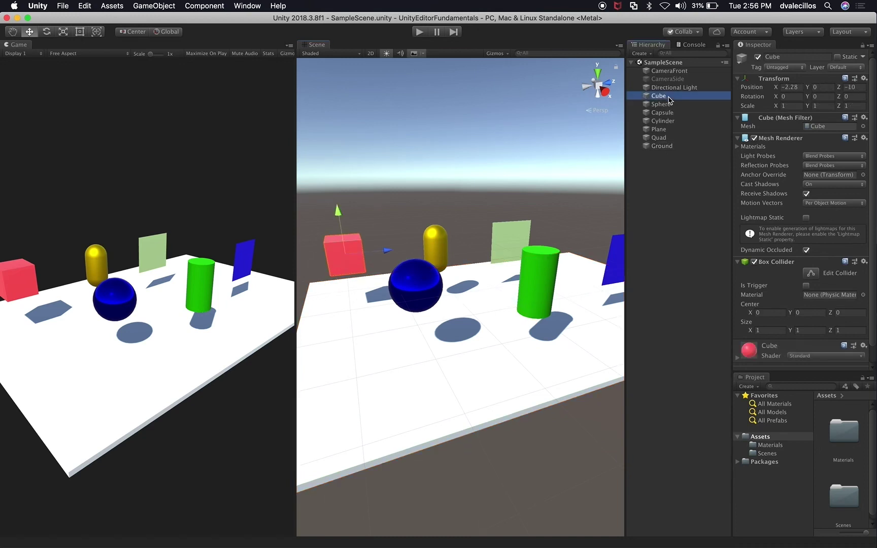
{"action": "left_click", "coordinate": [668, 105]}
{"action": "left_click_drag", "start_coordinate": [668, 107], "coordinate": [668, 93]}
{"action": "left_click_drag", "start_coordinate": [431, 255], "coordinate": [481, 294], "text": "alt"}
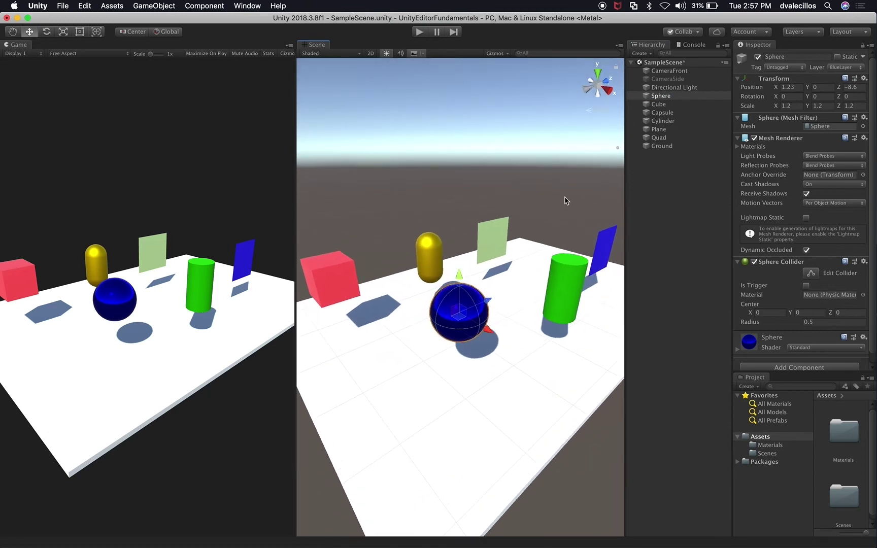
Reorder the scene objects so that Cylinder precedes Capsule and Quad precedes Plane
{"action": "left_click", "coordinate": [655, 105]}
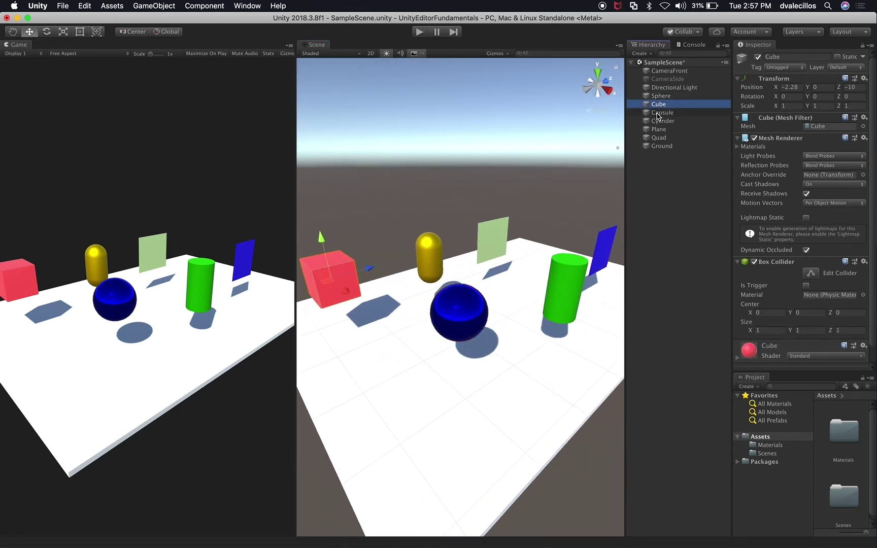
{"action": "left_click", "coordinate": [658, 113]}
{"action": "left_click", "coordinate": [659, 122]}
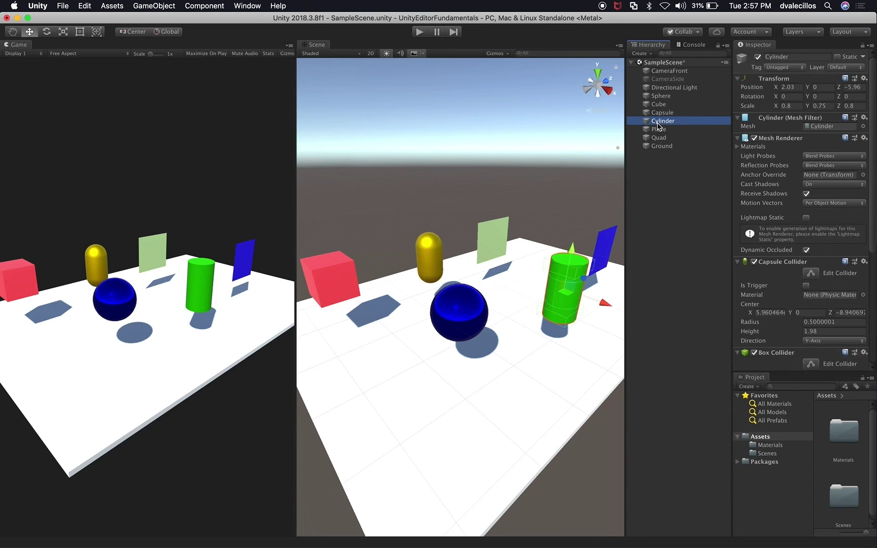
{"action": "left_click_drag", "start_coordinate": [659, 113], "coordinate": [663, 123]}
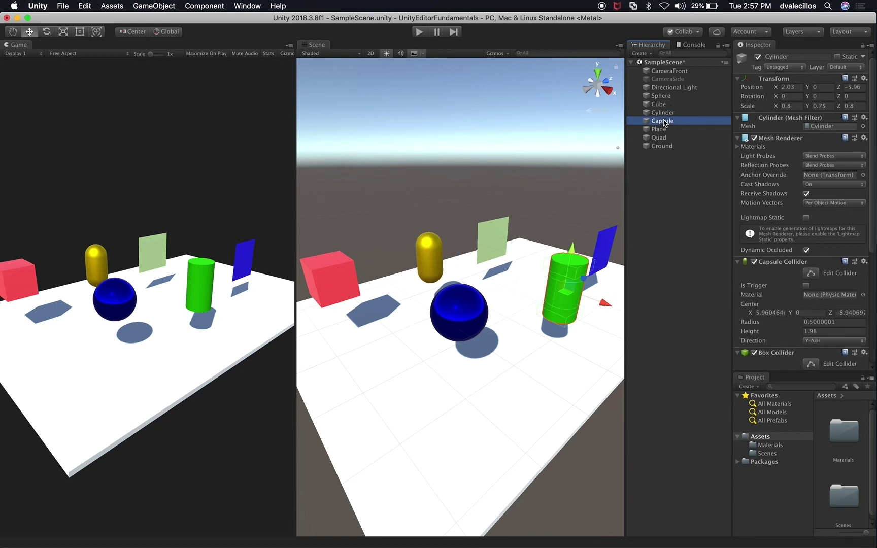
{"action": "left_click", "coordinate": [663, 130]}
{"action": "left_click_drag", "start_coordinate": [664, 133], "coordinate": [666, 143]}
Inspect the properties of the sphere, the plane and the red cube in turn
{"action": "left_click", "coordinate": [668, 98]}
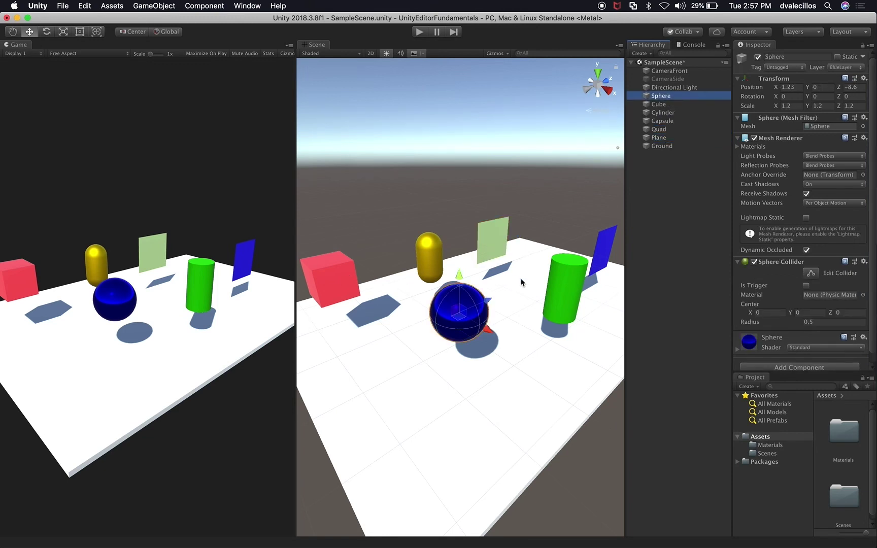
{"action": "left_click", "coordinate": [491, 239]}
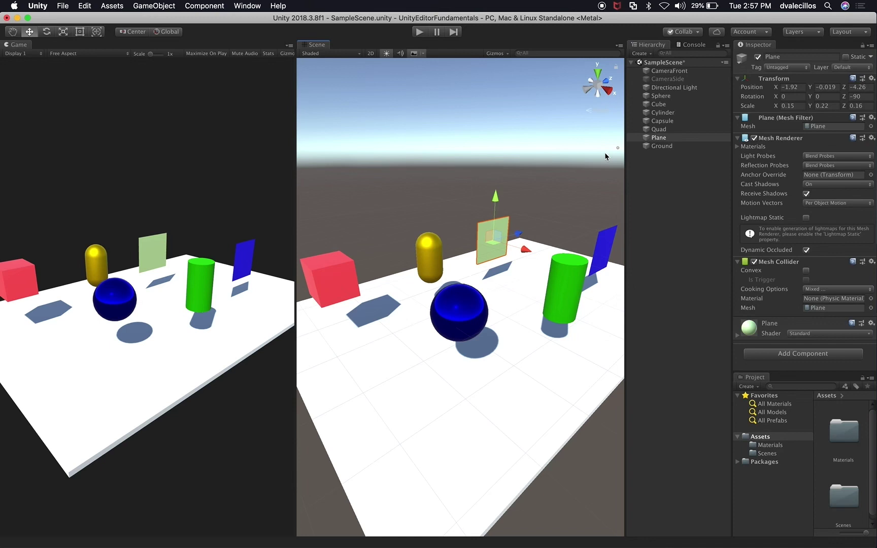
{"action": "left_click", "coordinate": [671, 105]}
Widen the Scene view by narrowing the Game view
{"action": "left_click_drag", "start_coordinate": [474, 307], "coordinate": [436, 329], "text": "alt"}
{"action": "left_click_drag", "start_coordinate": [293, 329], "coordinate": [202, 326]}
{"action": "mouse_move", "coordinate": [474, 371]}
{"action": "left_mouse_down", "text": "alt"}
{"action": "mouse_move", "coordinate": [513, 366]}
{"action": "mouse_move", "coordinate": [470, 372]}
{"action": "mouse_move", "coordinate": [494, 382]}
{"action": "mouse_move", "coordinate": [514, 368]}
{"action": "mouse_move", "coordinate": [478, 375]}
{"action": "left_mouse_up", "text": "alt"}
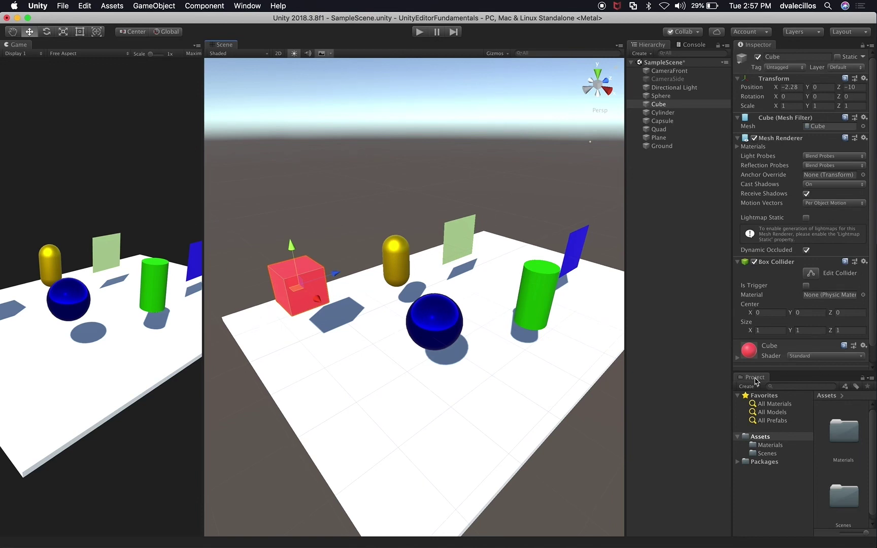
Rearrange the editor layout by docking the Project window beneath the Game view
{"action": "left_click_drag", "start_coordinate": [755, 378], "coordinate": [513, 461]}
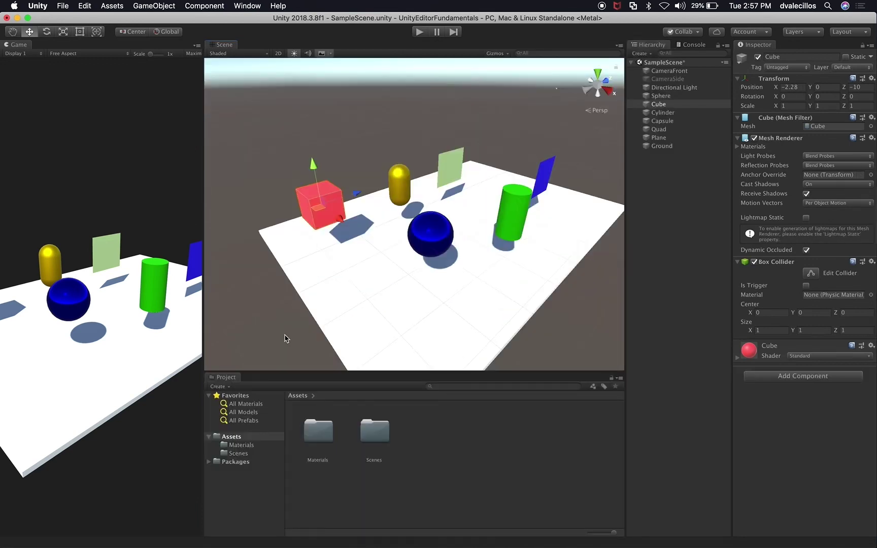
{"action": "left_click_drag", "start_coordinate": [233, 377], "coordinate": [121, 411]}
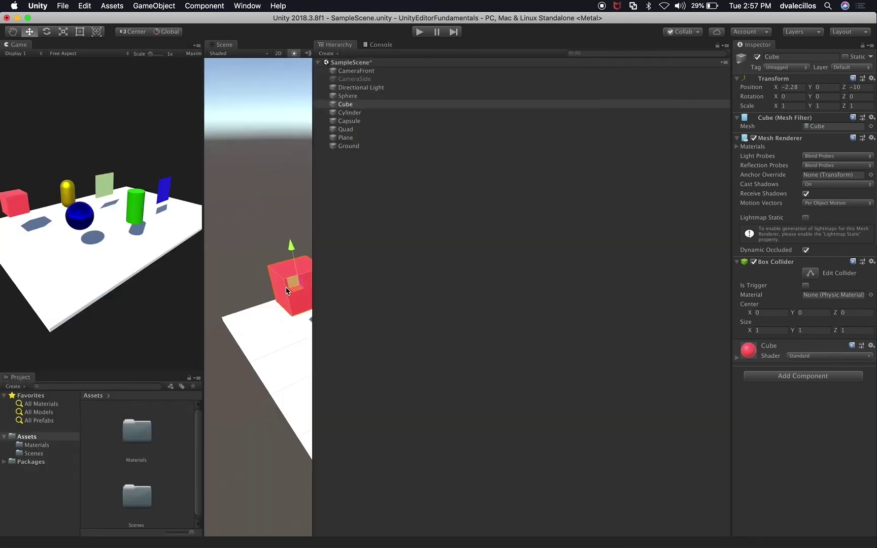
{"action": "left_click", "coordinate": [432, 285]}
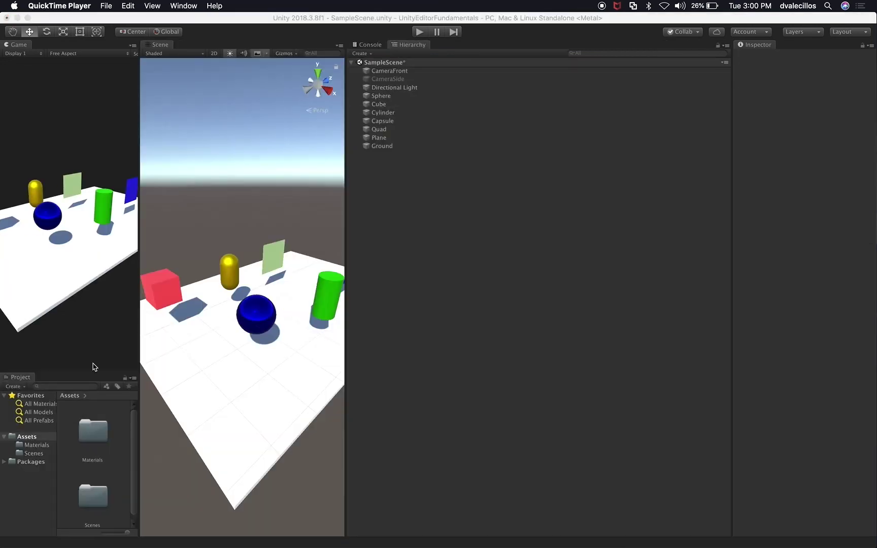
Enlarge the Scene view by shrinking the width of the Hierarchy window
{"action": "left_click", "coordinate": [345, 231]}
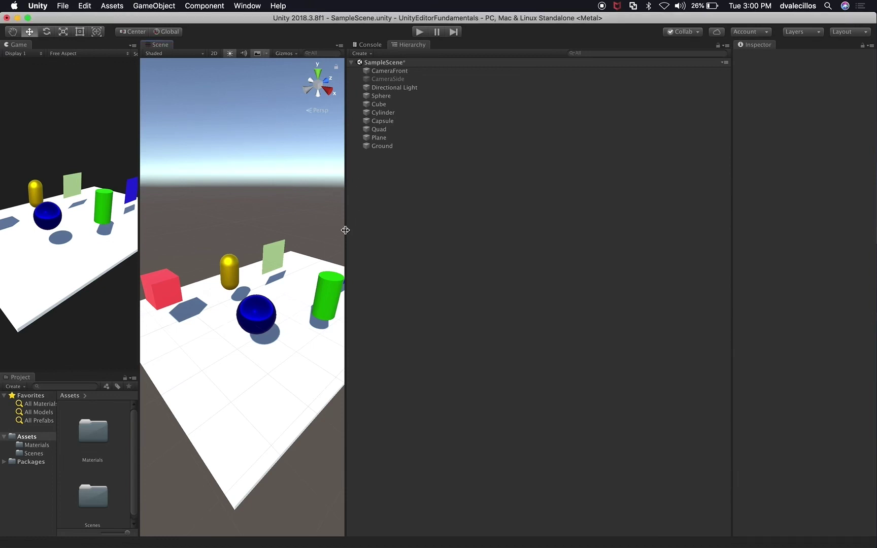
{"action": "left_click_drag", "start_coordinate": [346, 230], "coordinate": [614, 224]}
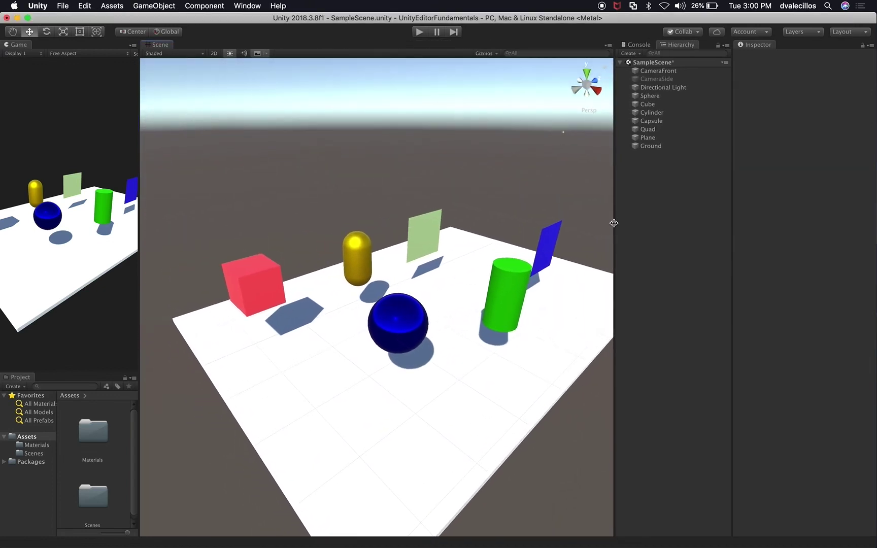
{"action": "key", "text": "q"}
{"action": "left_click_drag", "start_coordinate": [475, 349], "coordinate": [455, 343]}
{"action": "key", "text": "w"}
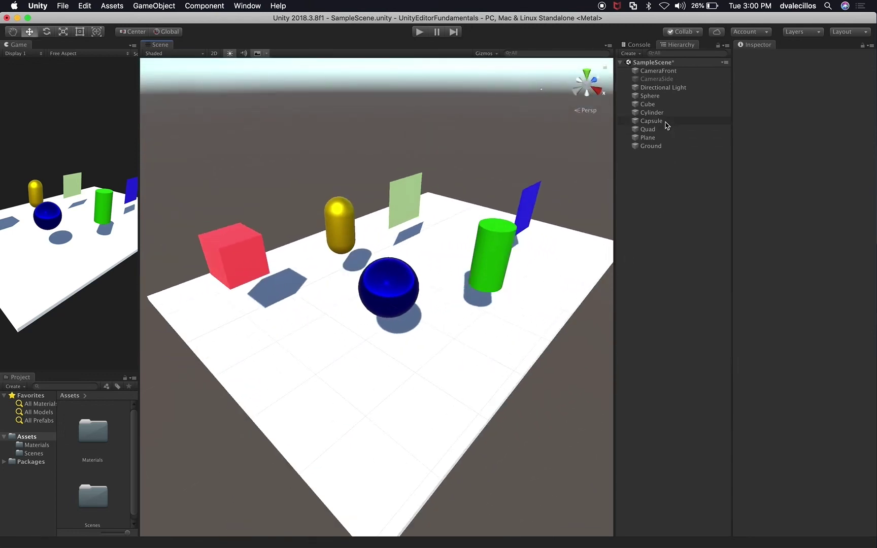
Add a Rigidbody component from the Physics category to the sphere
{"action": "left_click", "coordinate": [668, 104]}
{"action": "left_click", "coordinate": [667, 96]}
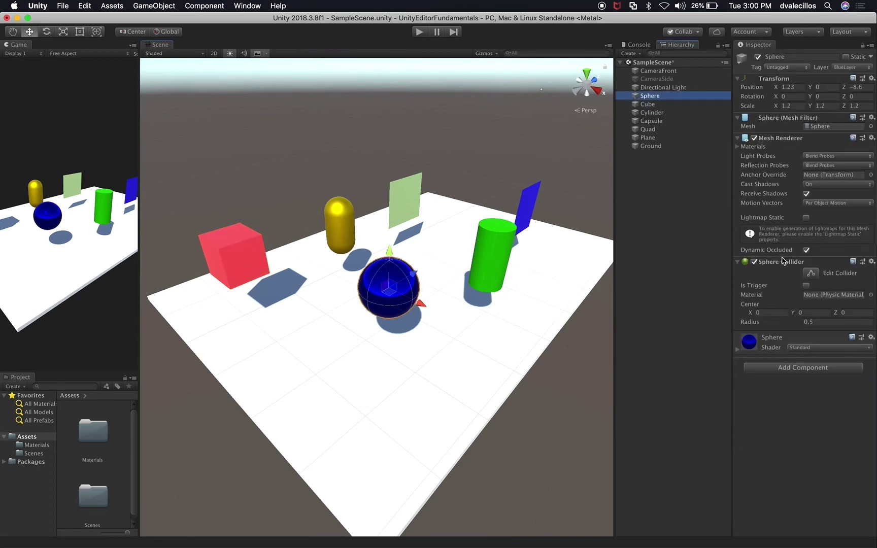
{"action": "left_click", "coordinate": [769, 368]}
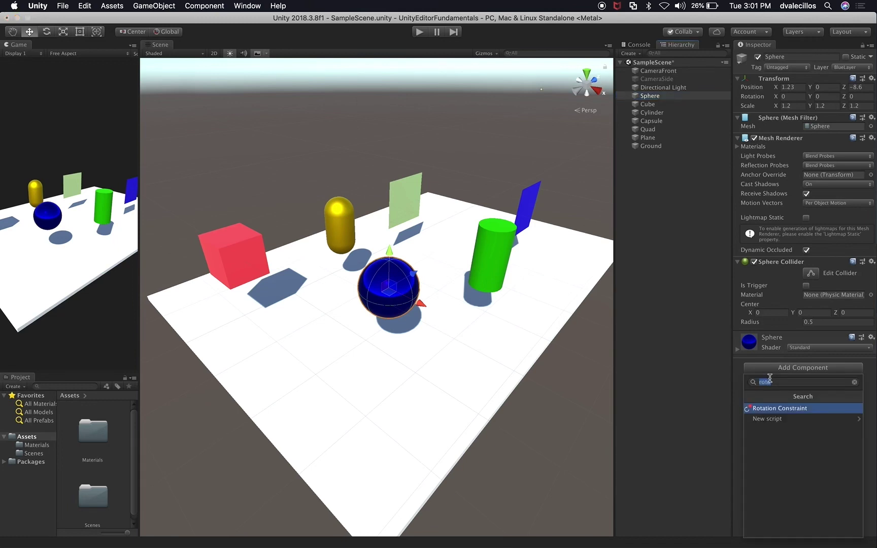
{"action": "key", "text": "BackSpace"}
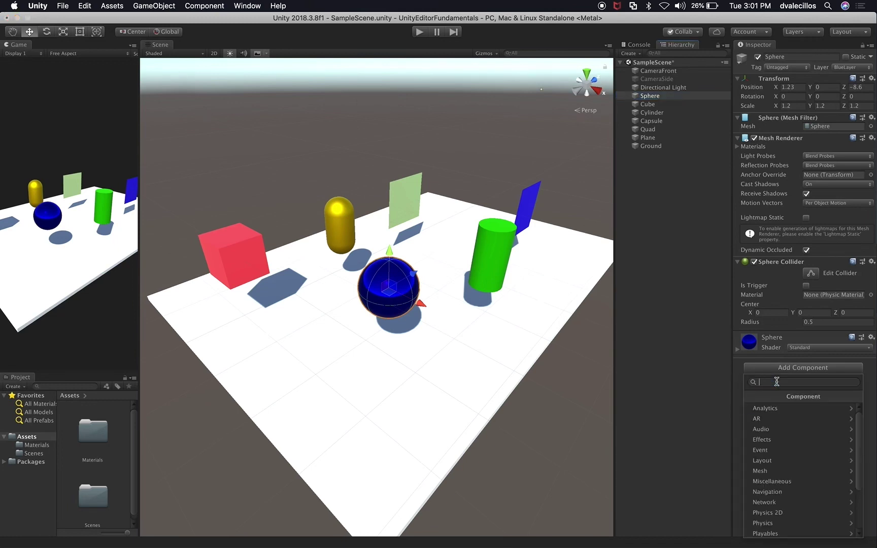
{"action": "scroll", "coordinate": [795, 427], "scroll_direction": "down", "scroll_amount": 3}
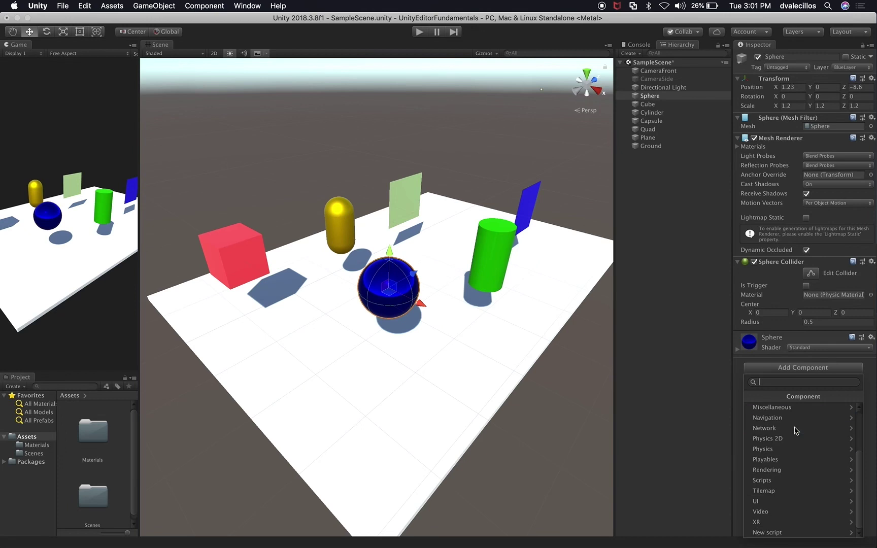
{"action": "left_click", "coordinate": [775, 451]}
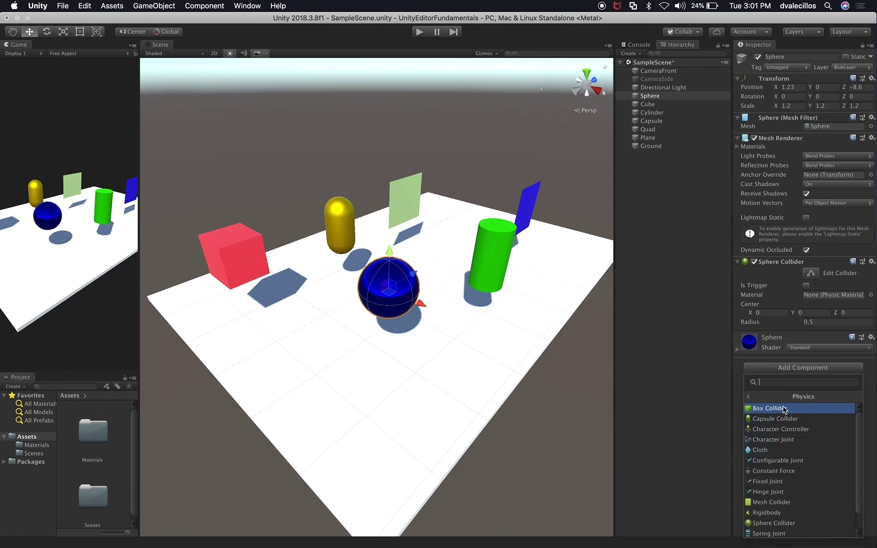
{"action": "scroll", "coordinate": [785, 474], "scroll_direction": "down", "scroll_amount": 2}
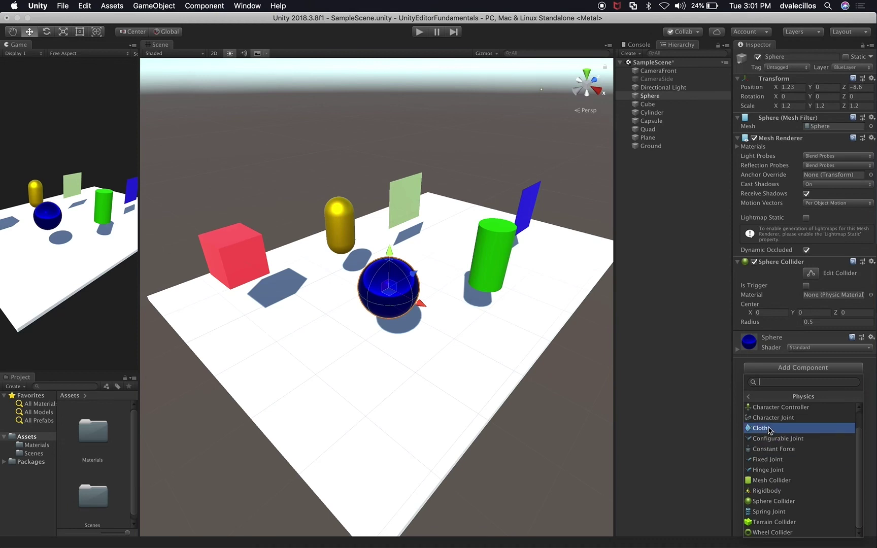
{"action": "left_click", "coordinate": [768, 491]}
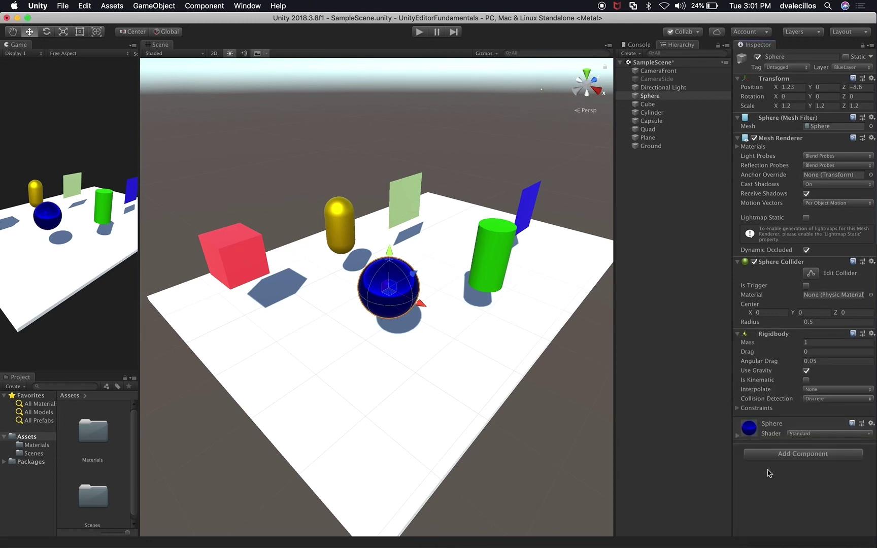
Raise the sphere above the ground to a Y position of about 2.59
{"action": "left_click_drag", "start_coordinate": [391, 252], "coordinate": [425, 201]}
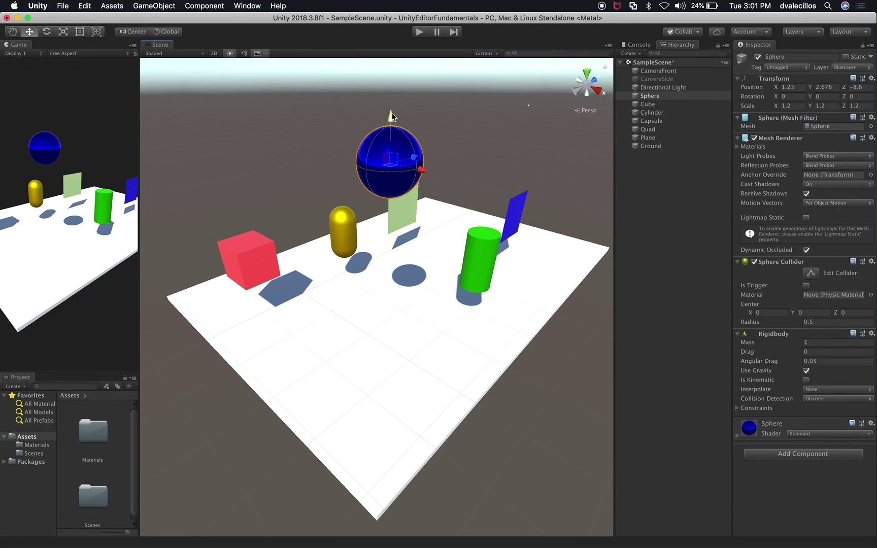
{"action": "left_click_drag", "start_coordinate": [392, 116], "coordinate": [392, 121]}
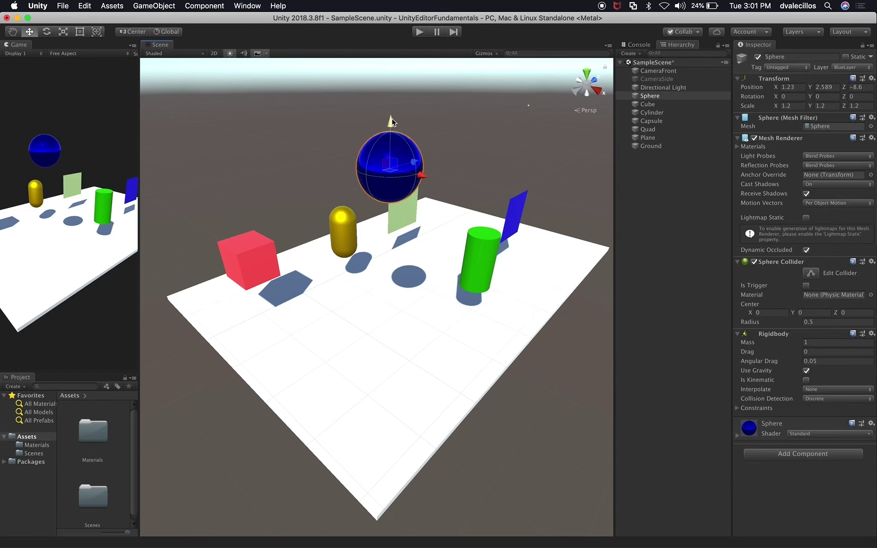
Examine the sphere's Rigidbody settings, including the Interpolate and Collision Detection options and the Freeze Position constraints
{"action": "left_click", "coordinate": [762, 343]}
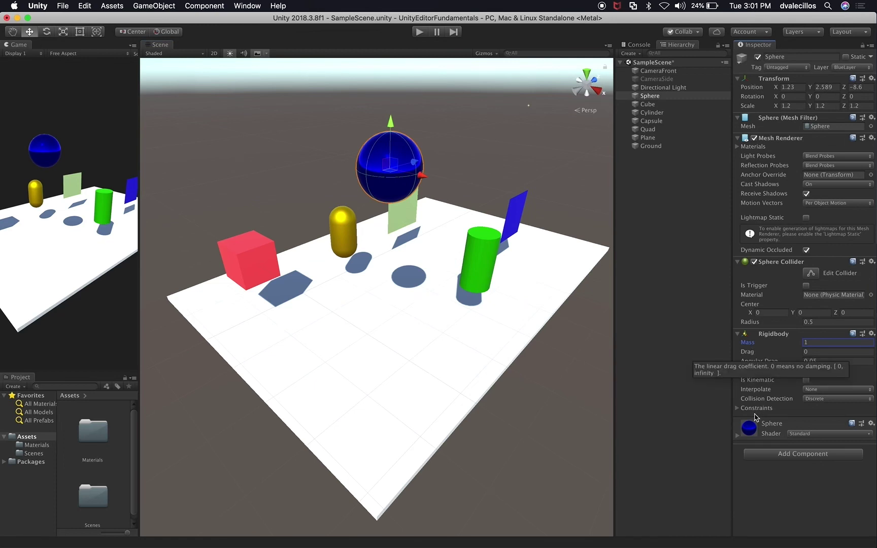
{"action": "left_click", "coordinate": [807, 424]}
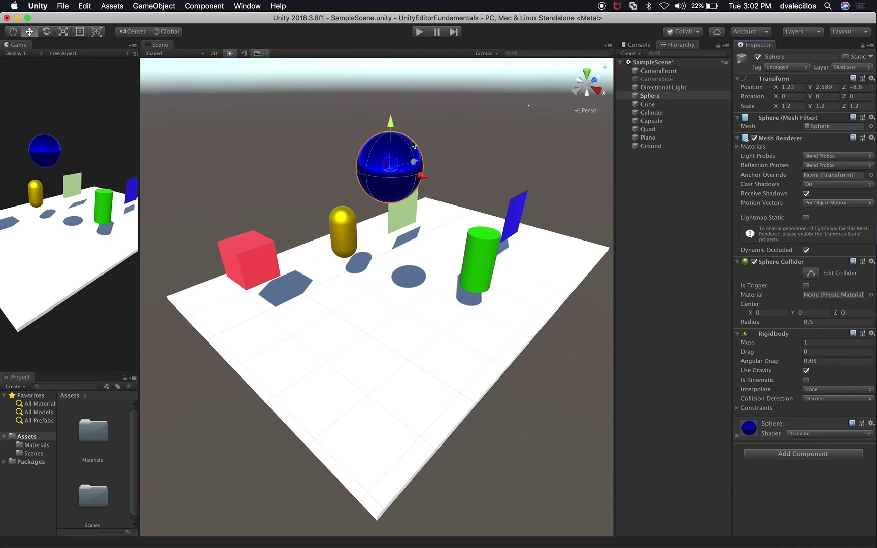
{"action": "left_click", "coordinate": [754, 390]}
{"action": "left_click", "coordinate": [818, 392]}
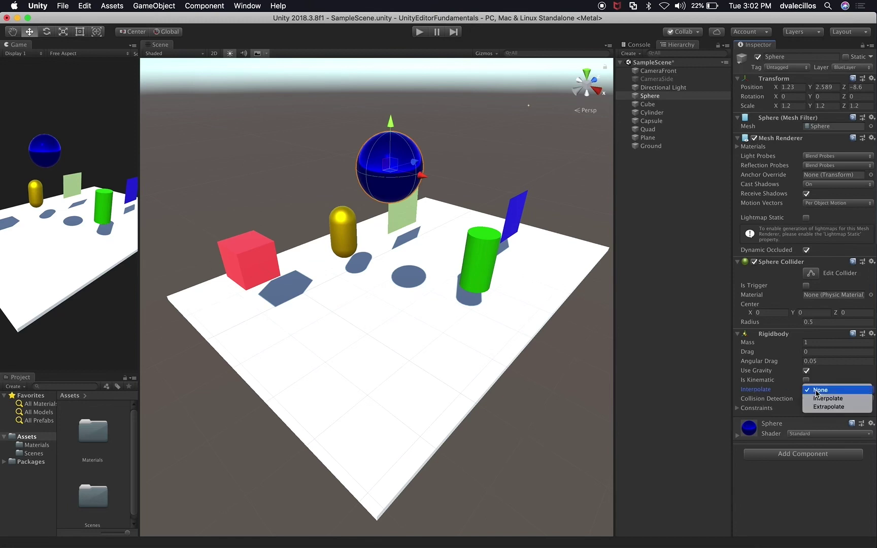
{"action": "left_click", "coordinate": [769, 405]}
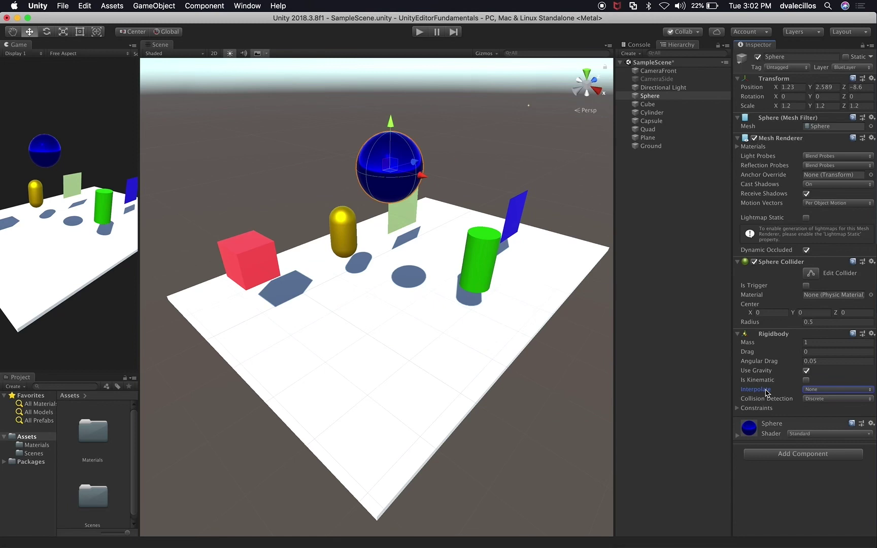
{"action": "key", "text": "shift+Tab"}
{"action": "left_click", "coordinate": [809, 399]}
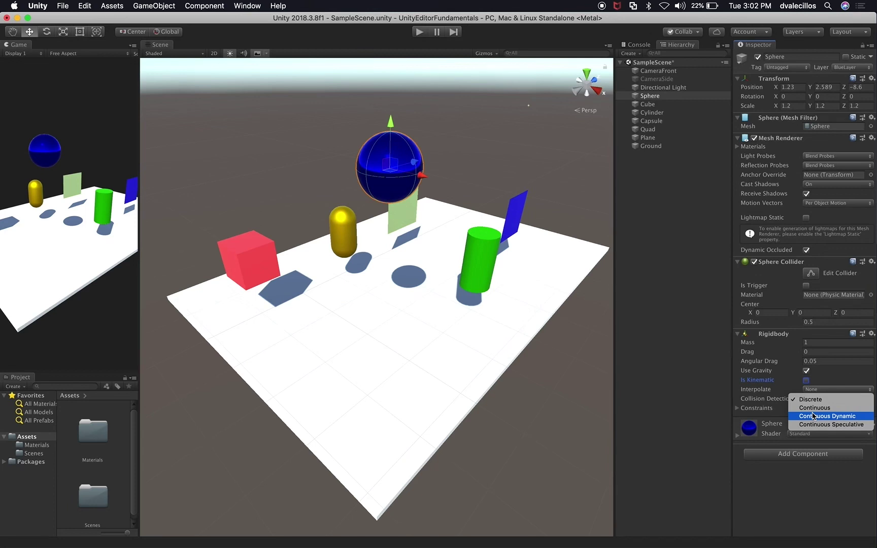
{"action": "left_click", "coordinate": [769, 397]}
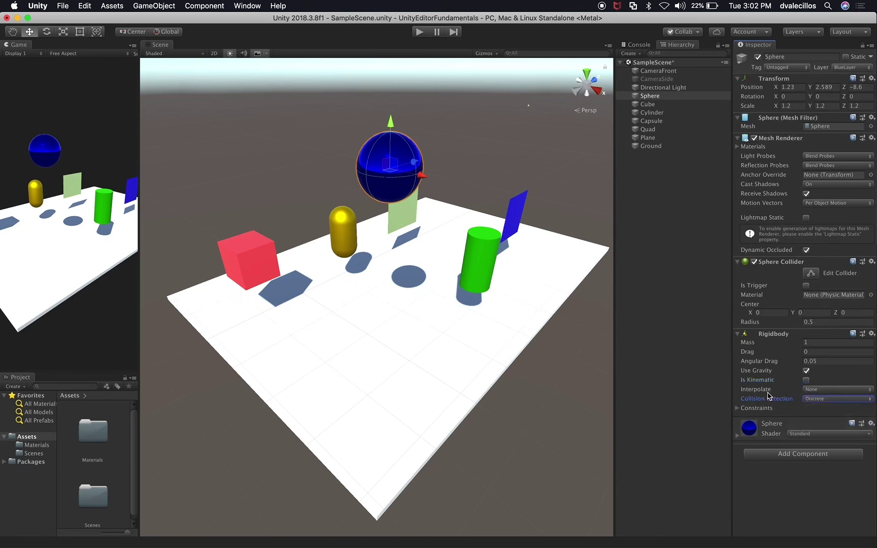
{"action": "left_click", "coordinate": [740, 408]}
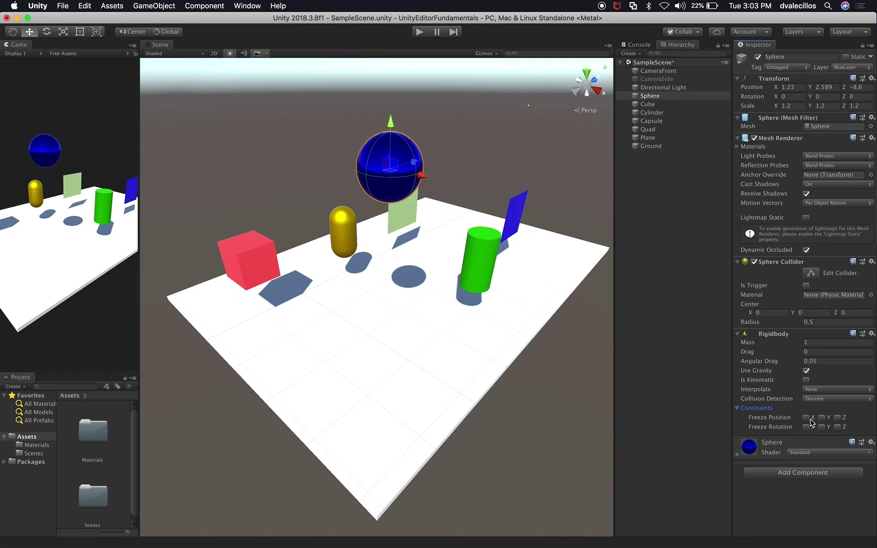
{"action": "left_click", "coordinate": [822, 417]}
{"action": "left_click", "coordinate": [823, 418]}
Play the scene to test gravity on the sphere, view it up close and from another angle, and stop playback
{"action": "scroll", "coordinate": [456, 255], "scroll_direction": "down", "scroll_amount": 2}
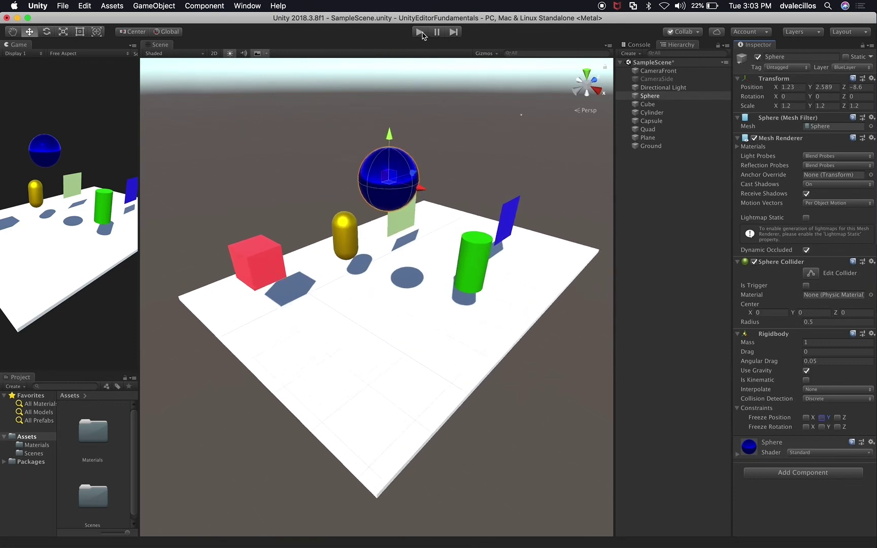
{"action": "left_click", "coordinate": [420, 32]}
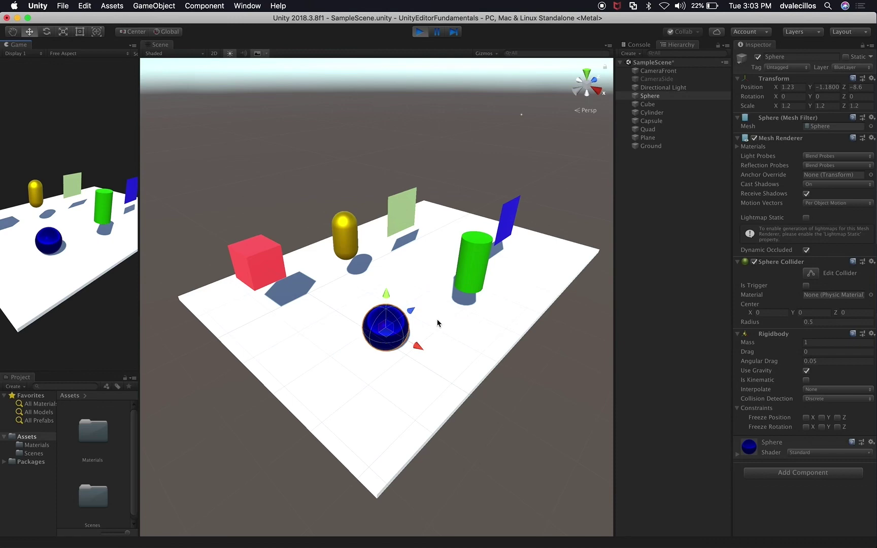
{"action": "scroll", "coordinate": [444, 334], "scroll_direction": "up", "scroll_amount": 5}
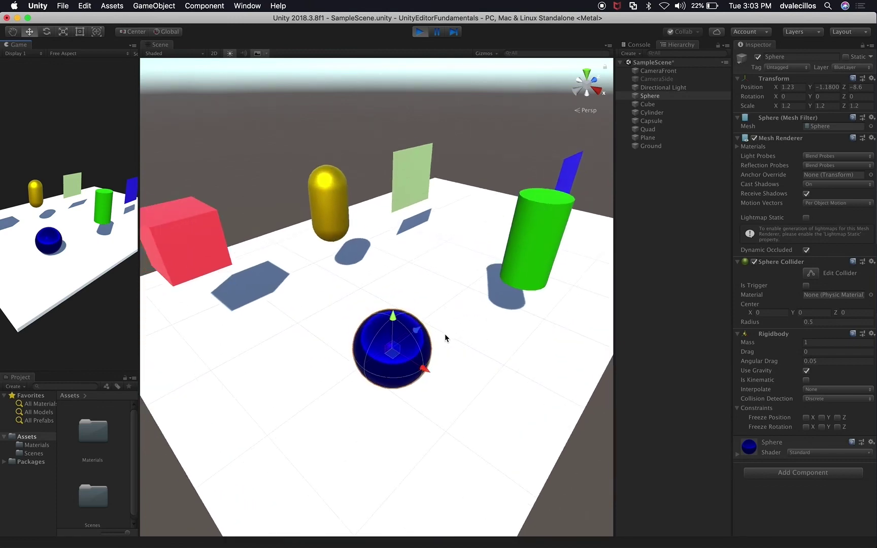
{"action": "scroll", "coordinate": [441, 345], "scroll_direction": "down", "scroll_amount": 4}
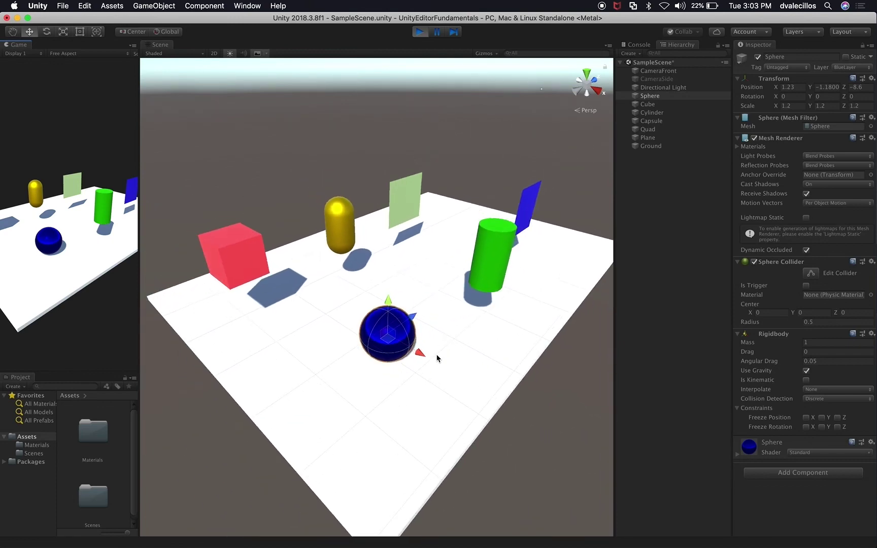
{"action": "left_click_drag", "start_coordinate": [434, 366], "coordinate": [426, 320], "text": "alt"}
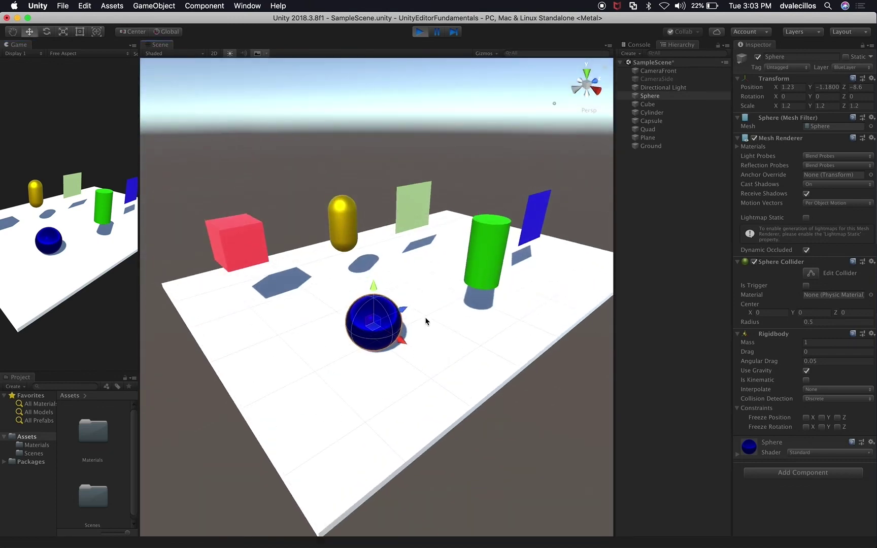
{"action": "left_click", "coordinate": [421, 32]}
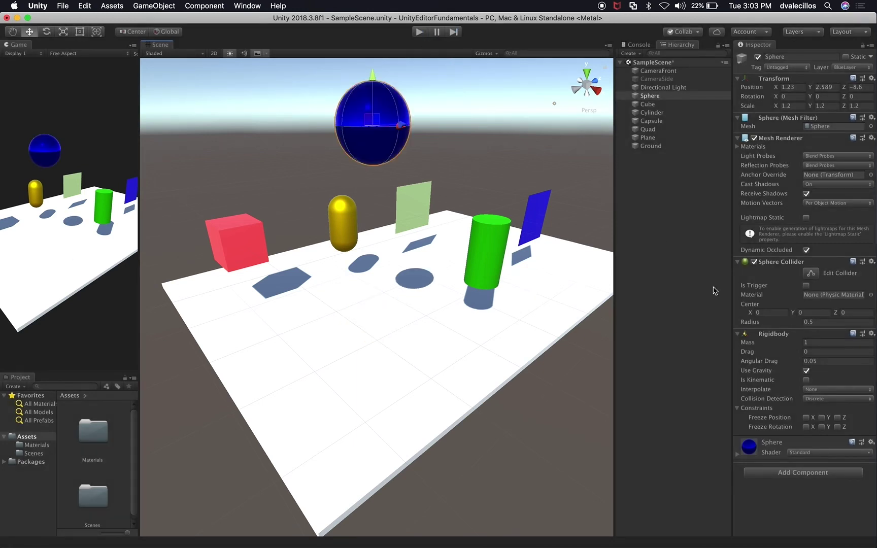
Try Is Kinematic on the sphere's Rigidbody by enabling it, toggling it while the scene plays, and stopping playback
{"action": "left_click", "coordinate": [807, 381]}
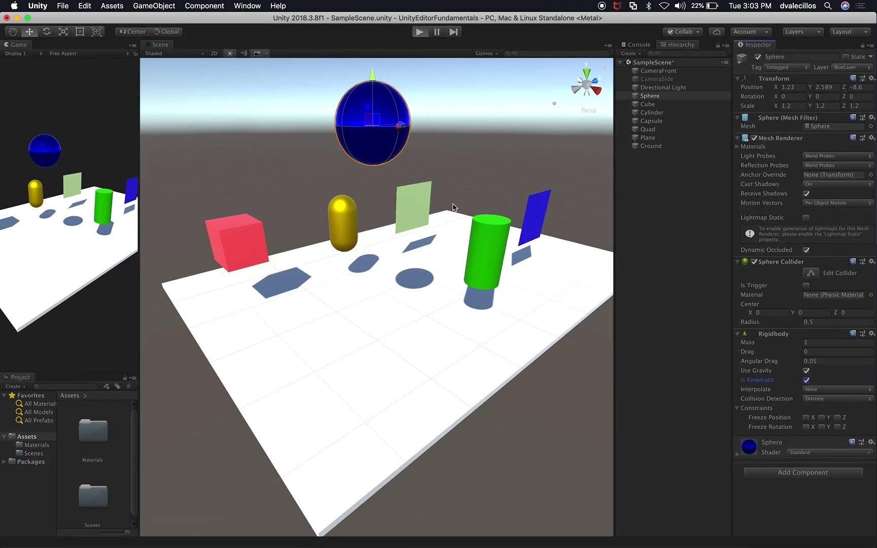
{"action": "key", "text": "super+p"}
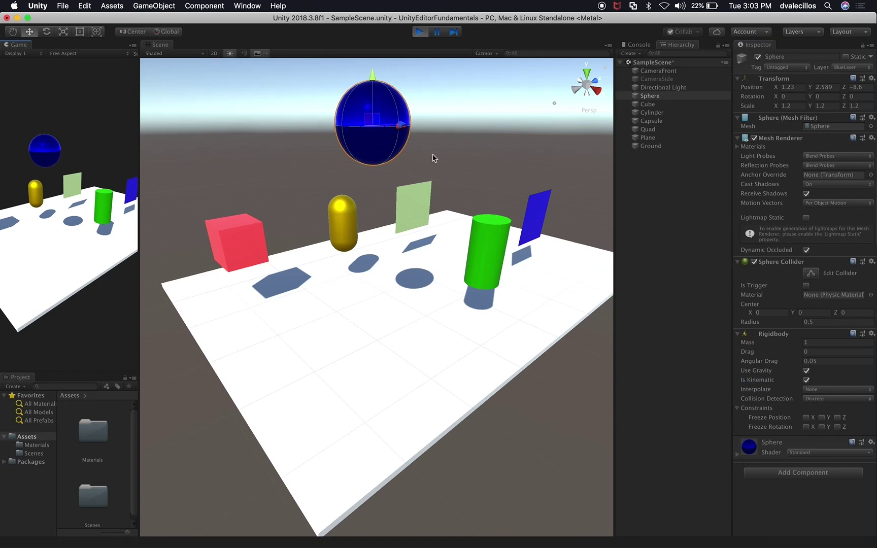
{"action": "left_click", "coordinate": [807, 381]}
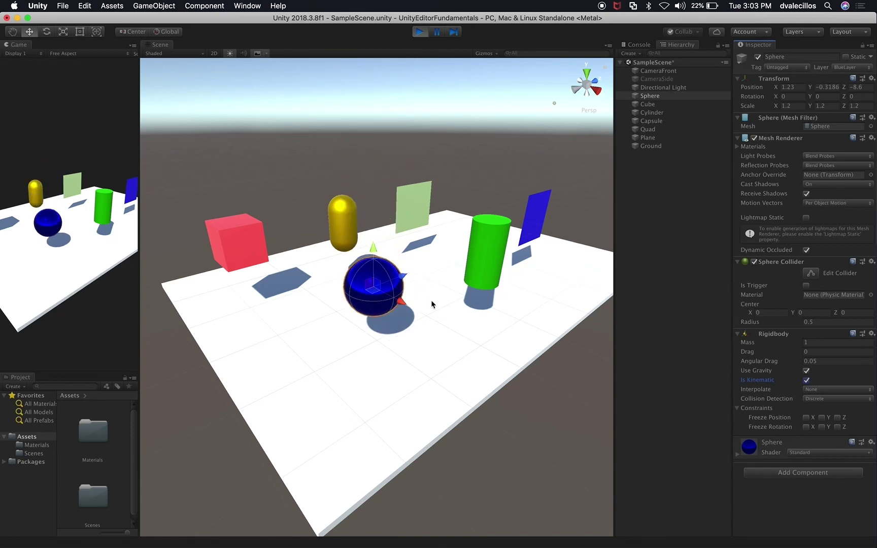
{"action": "left_click_drag", "start_coordinate": [399, 345], "coordinate": [644, 349], "text": "alt"}
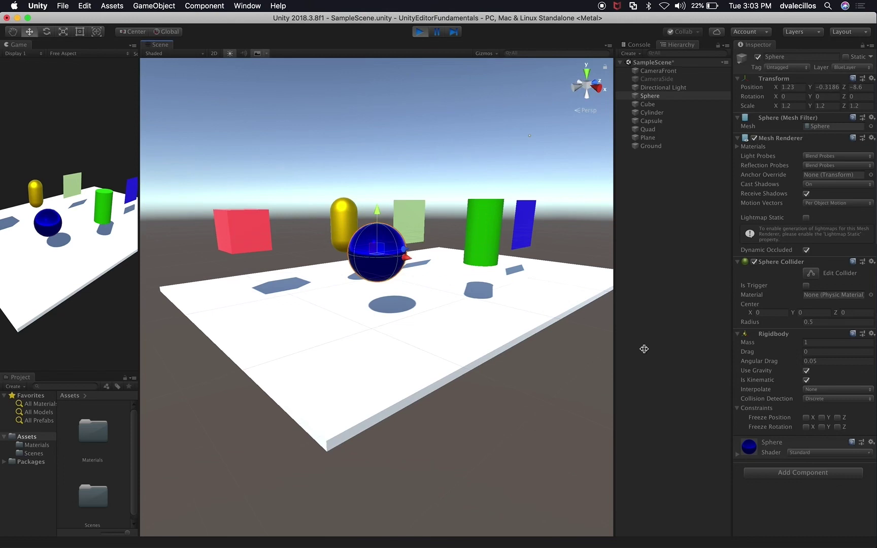
{"action": "left_click_drag", "start_coordinate": [427, 354], "coordinate": [451, 366], "text": "alt"}
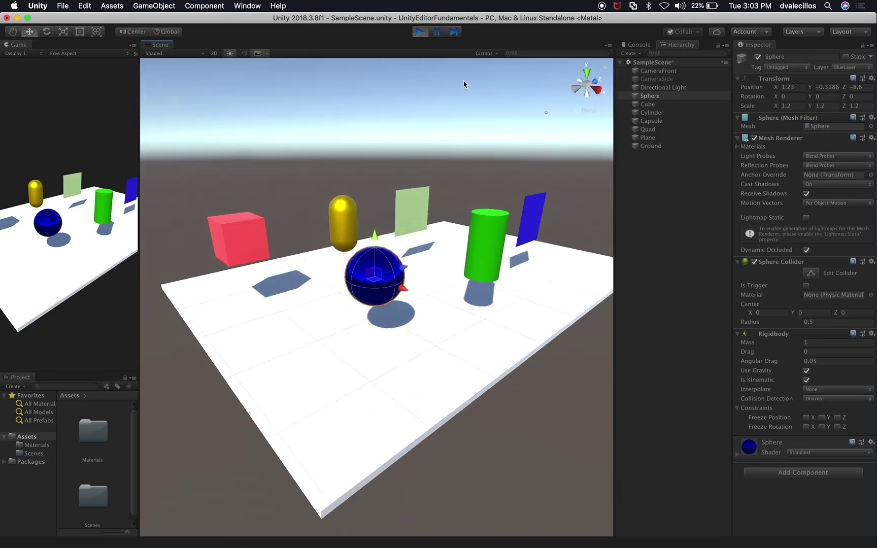
{"action": "left_click", "coordinate": [420, 32]}
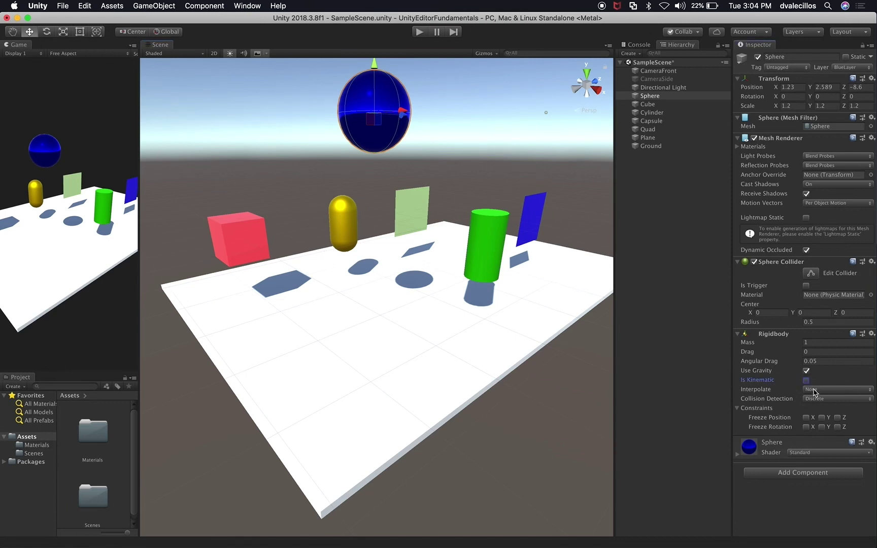
Freeze the sphere's Y position, test the constraint by releasing it while the scene plays, and stop playback
{"action": "left_click", "coordinate": [821, 417]}
{"action": "left_click", "coordinate": [420, 32]}
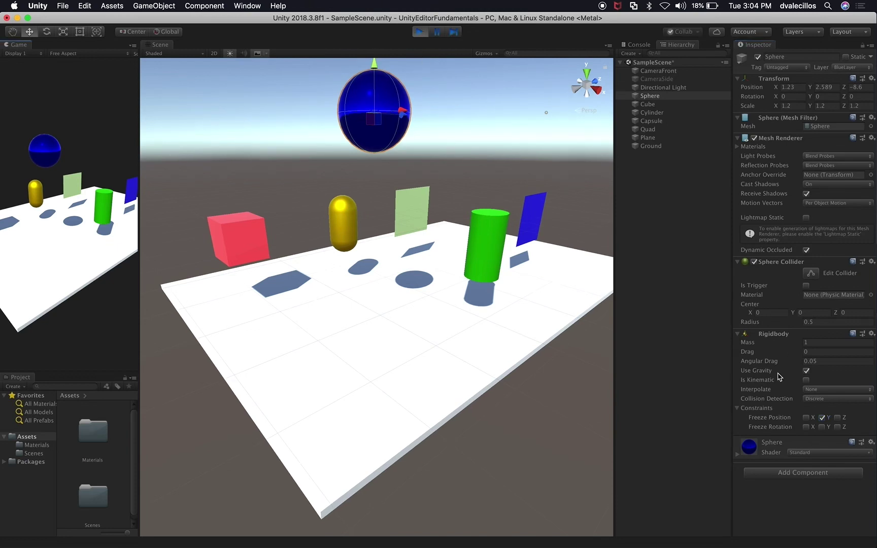
{"action": "left_click", "coordinate": [820, 418]}
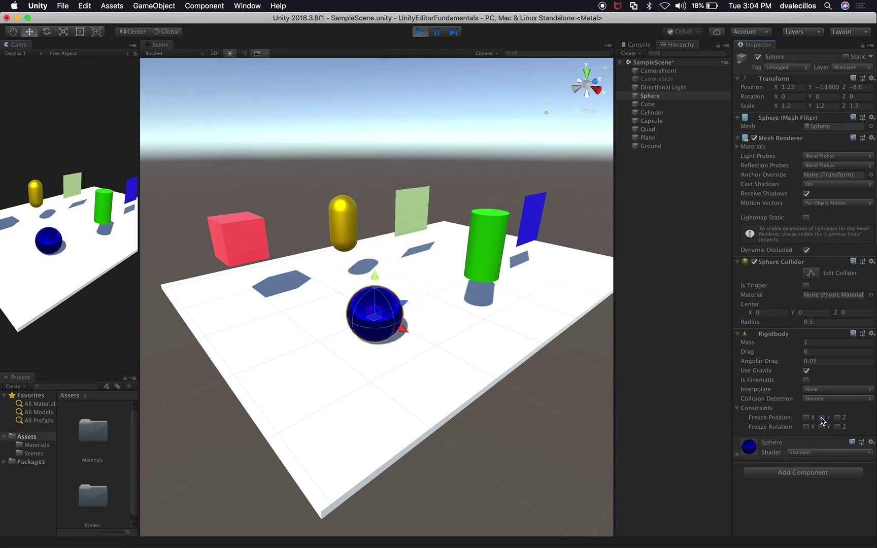
{"action": "left_click", "coordinate": [419, 32]}
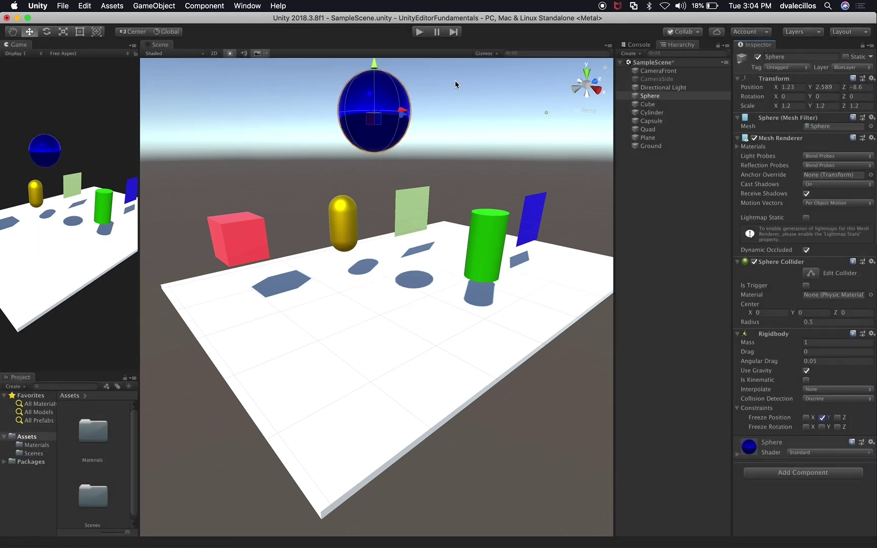
{"action": "left_click", "coordinate": [656, 175]}
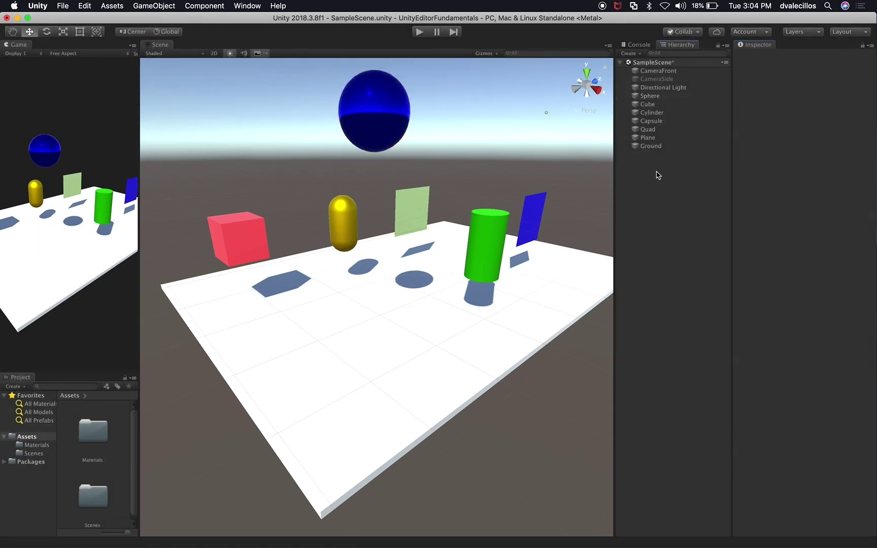
Raise the cube, cylinder, capsule, quad and plane together above the ground to roughly the sphere's height
{"action": "left_click", "coordinate": [657, 104]}
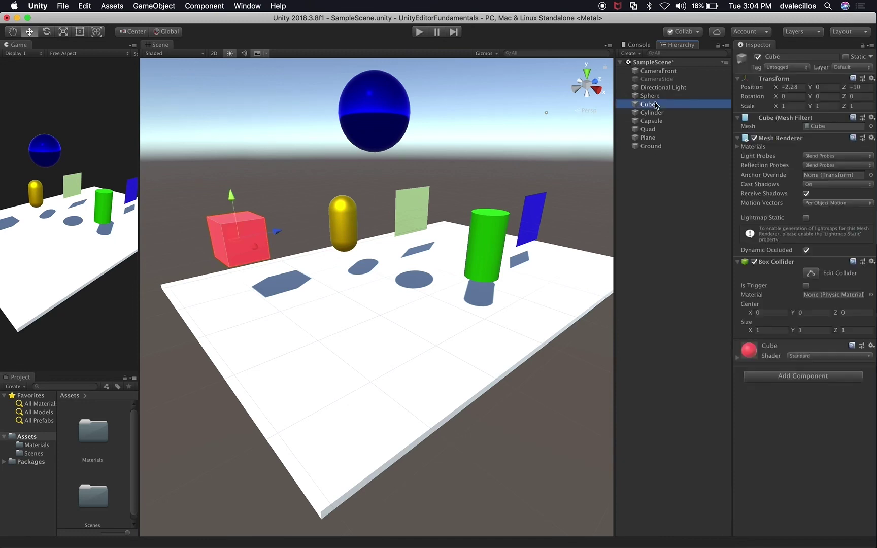
{"action": "left_click", "coordinate": [656, 137], "text": "shift"}
{"action": "left_click_drag", "start_coordinate": [417, 191], "coordinate": [428, 103]}
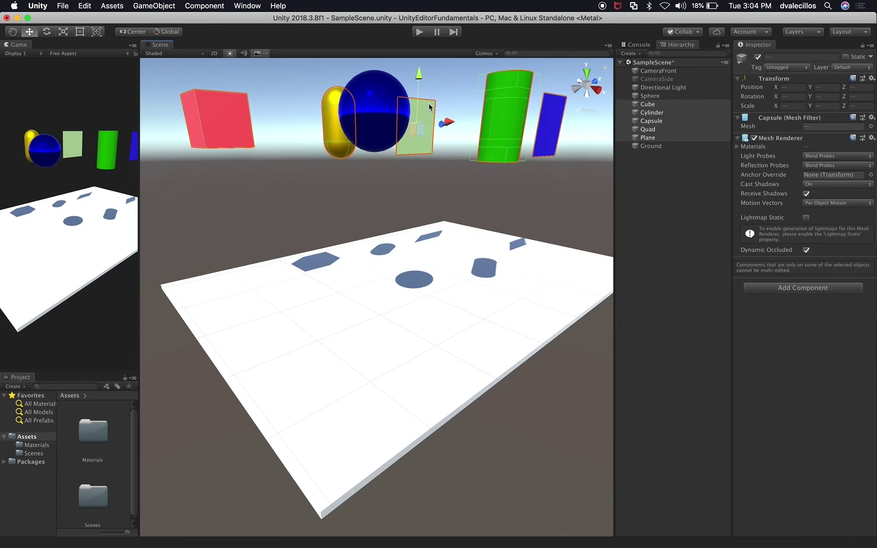
{"action": "left_click", "coordinate": [631, 193]}
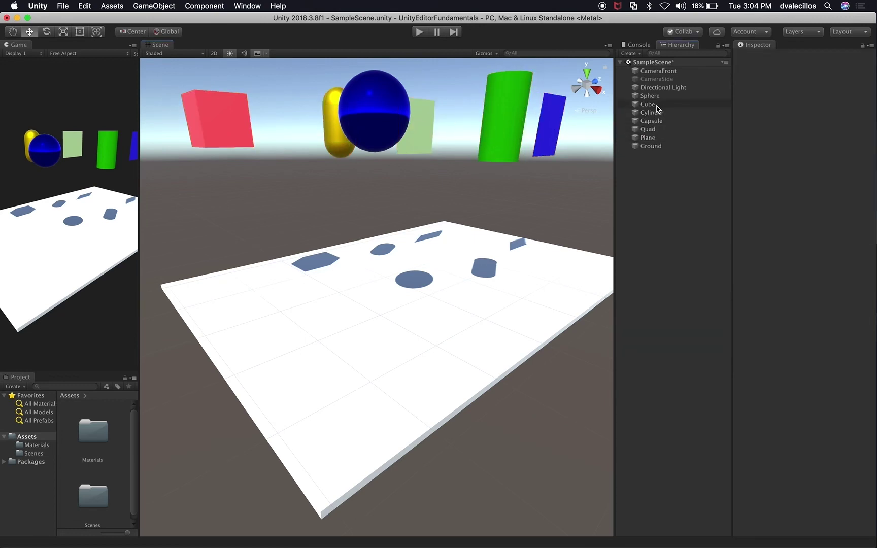
Add a Rigidbody component to the cube, cylinder, capsule, quad and plane together
{"action": "left_click", "coordinate": [654, 105]}
{"action": "left_click", "coordinate": [656, 138], "text": "shift"}
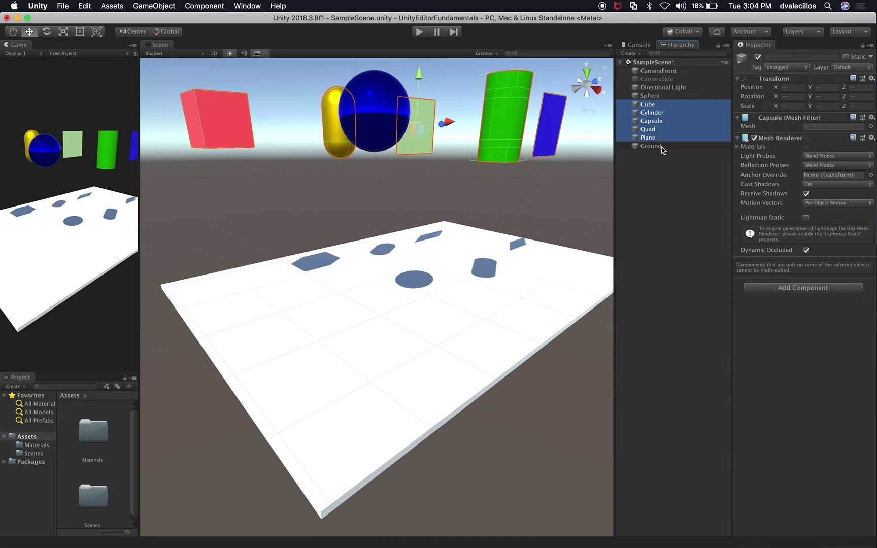
{"action": "left_click", "coordinate": [787, 289]}
{"action": "type", "text": "rigi"}
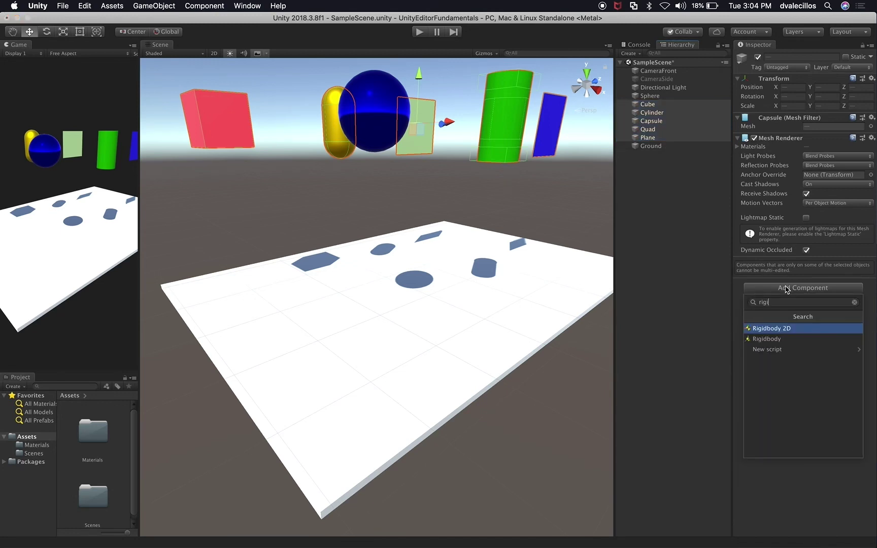
{"action": "left_click", "coordinate": [766, 339]}
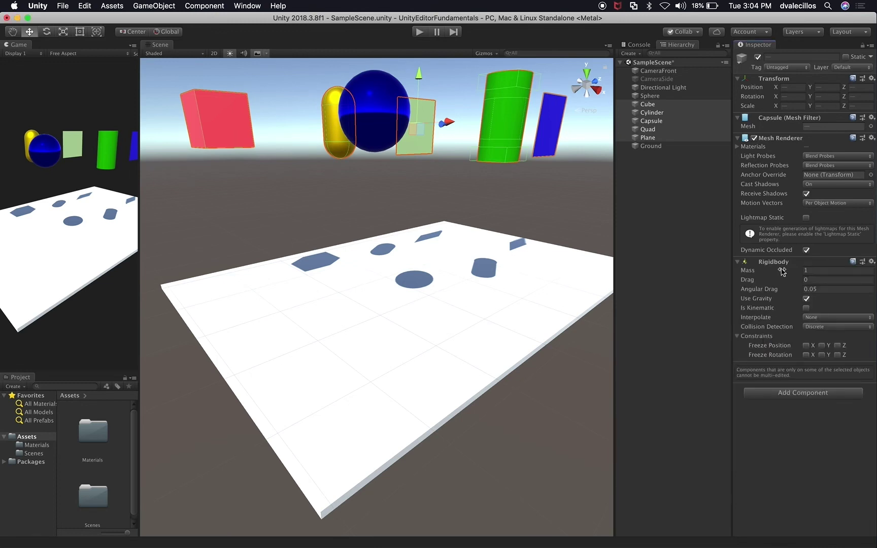
{"action": "left_click", "coordinate": [695, 202]}
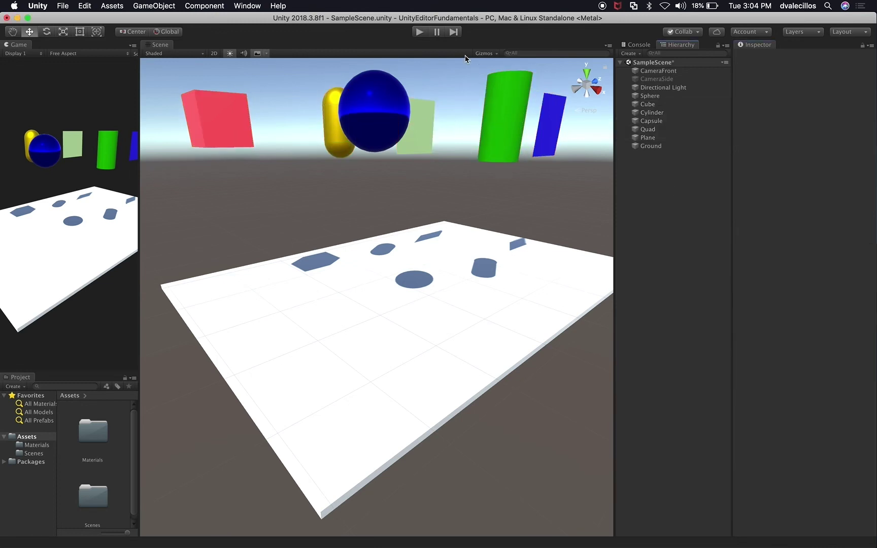
Play the scene to test the new Rigidbodies, stop playback, and examine each object's collider from the ground up to the sphere
{"action": "left_click", "coordinate": [420, 32]}
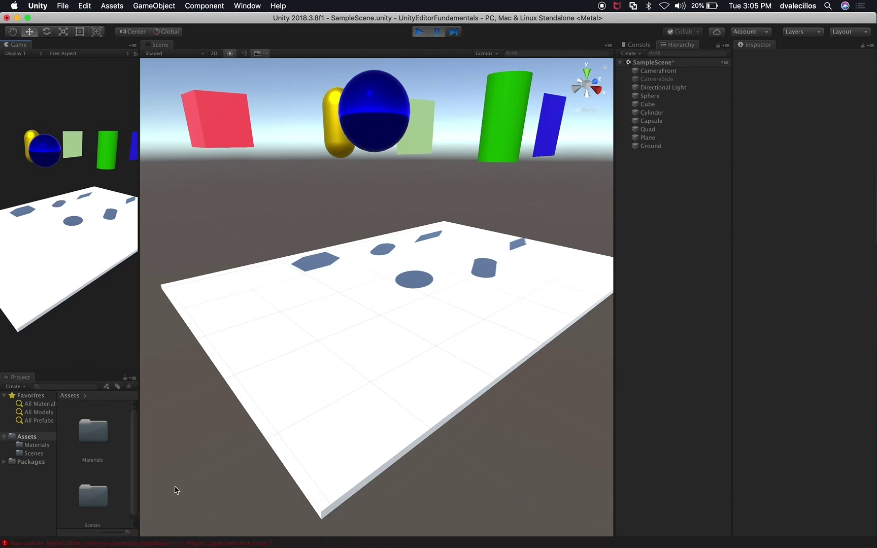
{"action": "left_click", "coordinate": [420, 33]}
{"action": "left_click", "coordinate": [645, 129]}
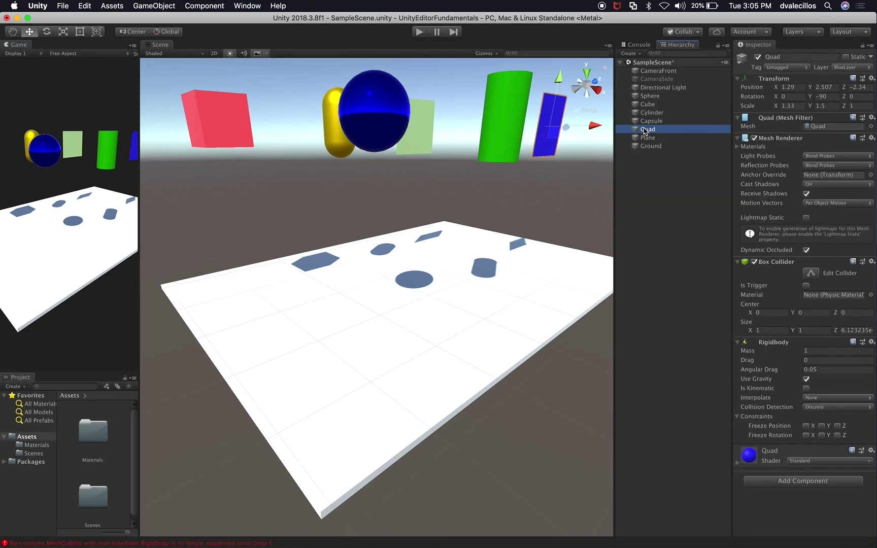
{"action": "key", "text": "Down"}
{"action": "key", "text": "Down"}
{"action": "key", "text": "Up"}
{"action": "key", "text": "Up"}
{"action": "key", "text": "Up"}
{"action": "key", "text": "Up"}
{"action": "key", "text": "Up"}
{"action": "key", "text": "Up"}
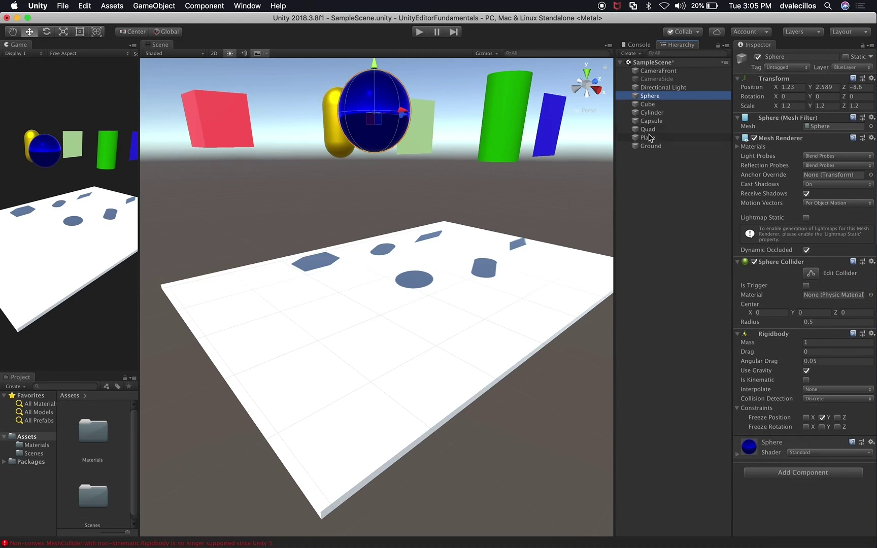
Replace the plane's Mesh Collider with a Box Collider and move it above the Rigidbody
{"action": "left_click", "coordinate": [652, 141]}
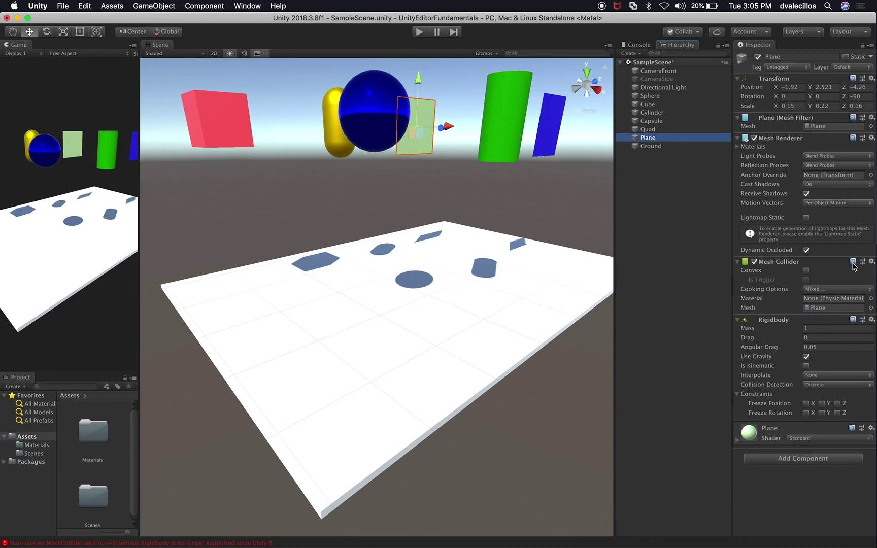
{"action": "left_click", "coordinate": [872, 261]}
{"action": "left_click", "coordinate": [838, 287]}
{"action": "left_click", "coordinate": [783, 403]}
{"action": "type", "text": "box"}
{"action": "key", "text": "Down"}
{"action": "key", "text": "Return"}
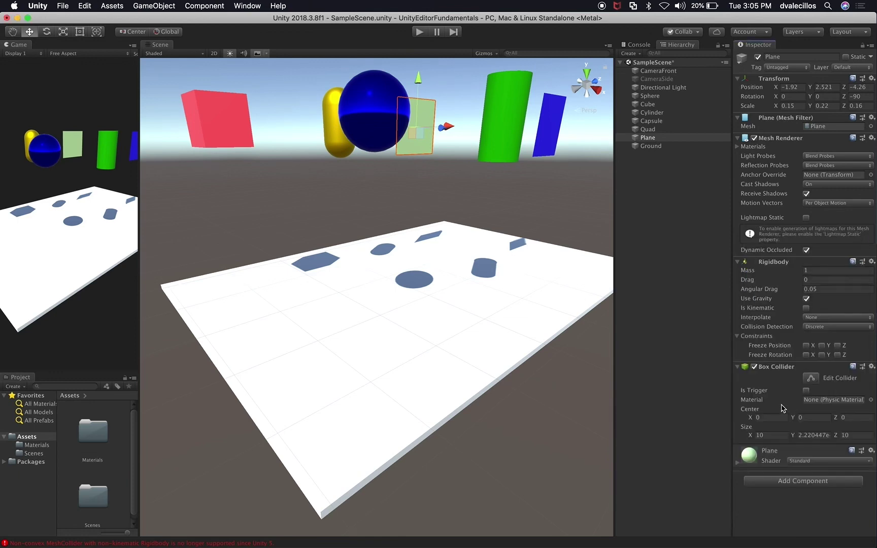
{"action": "right_click", "coordinate": [780, 371]}
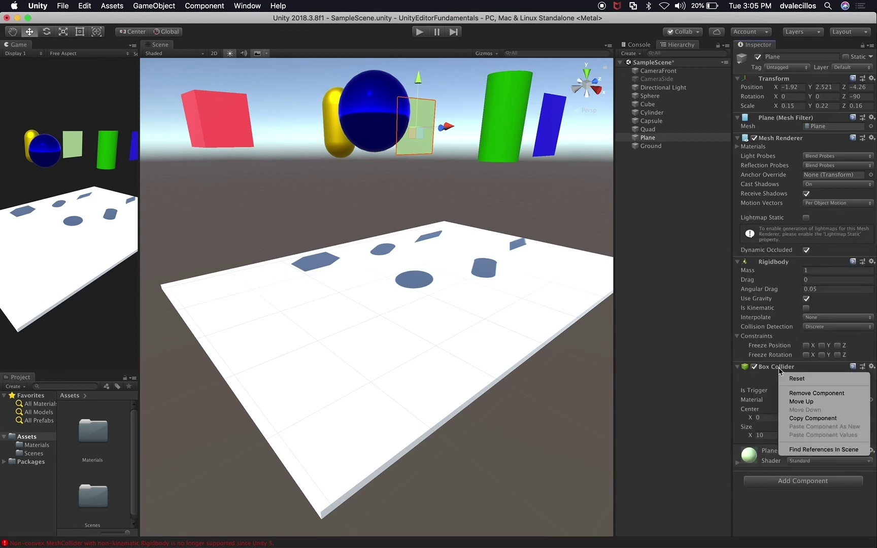
{"action": "left_click", "coordinate": [790, 401]}
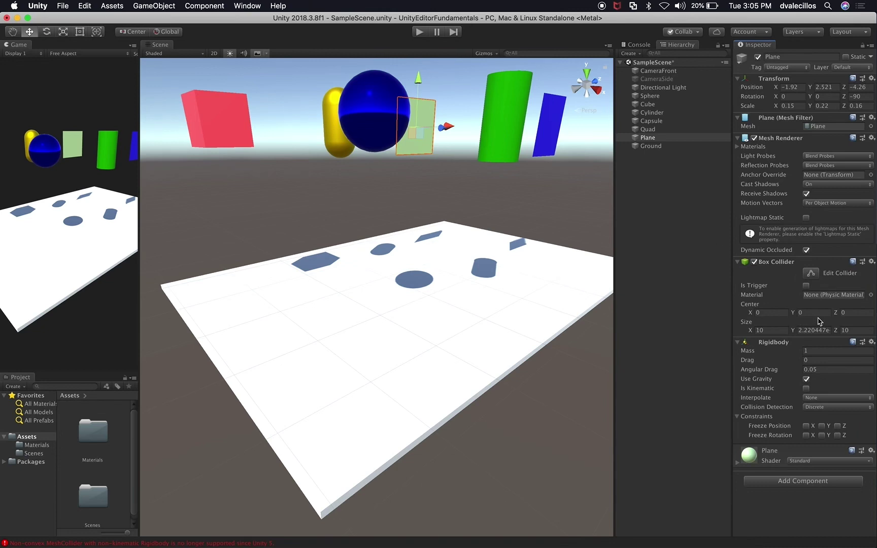
Play the scene to test the falling objects, release the sphere's Freeze Position Y constraint, and test again before stopping playback
{"action": "left_click", "coordinate": [420, 33]}
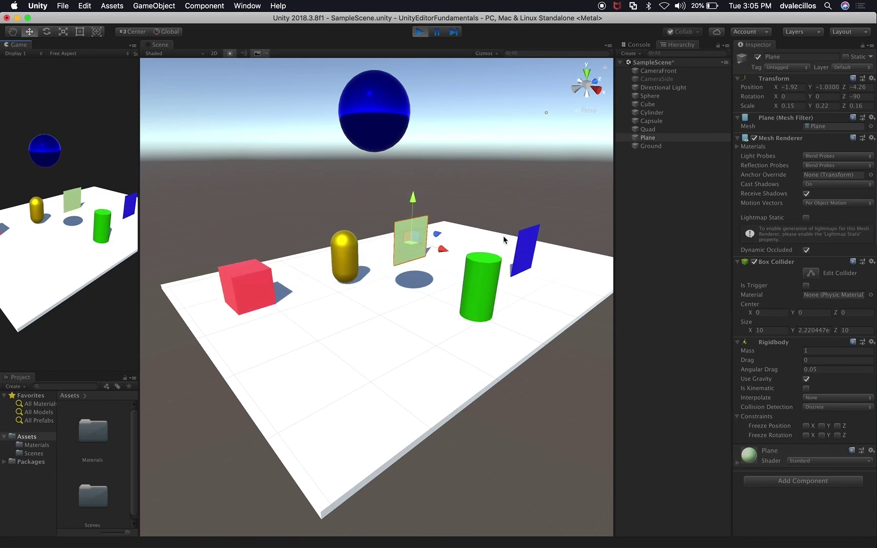
{"action": "left_click", "coordinate": [420, 33]}
{"action": "left_click", "coordinate": [391, 91]}
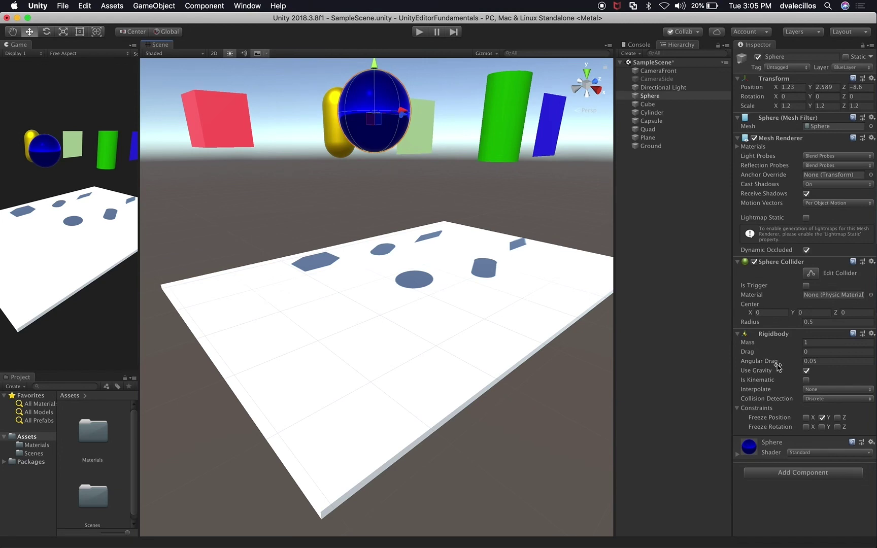
{"action": "left_click", "coordinate": [821, 418]}
{"action": "left_click", "coordinate": [420, 34]}
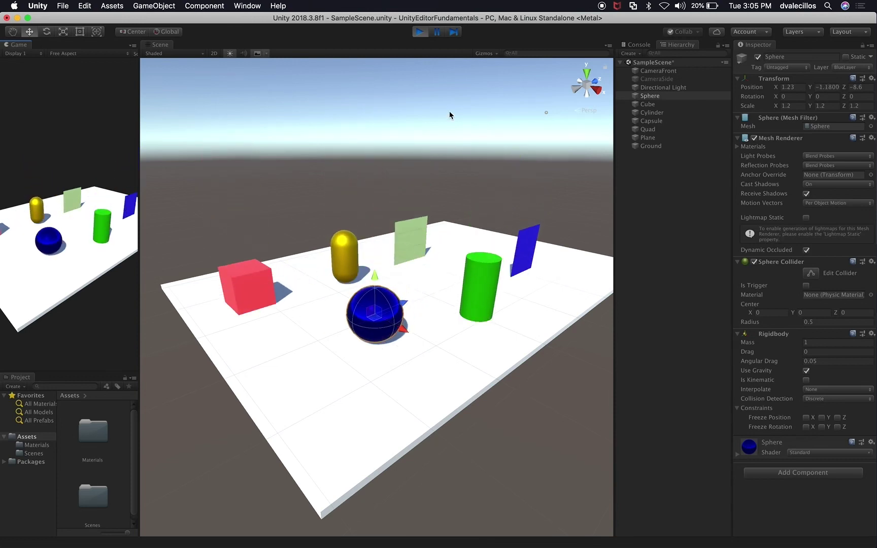
{"action": "left_click", "coordinate": [419, 32]}
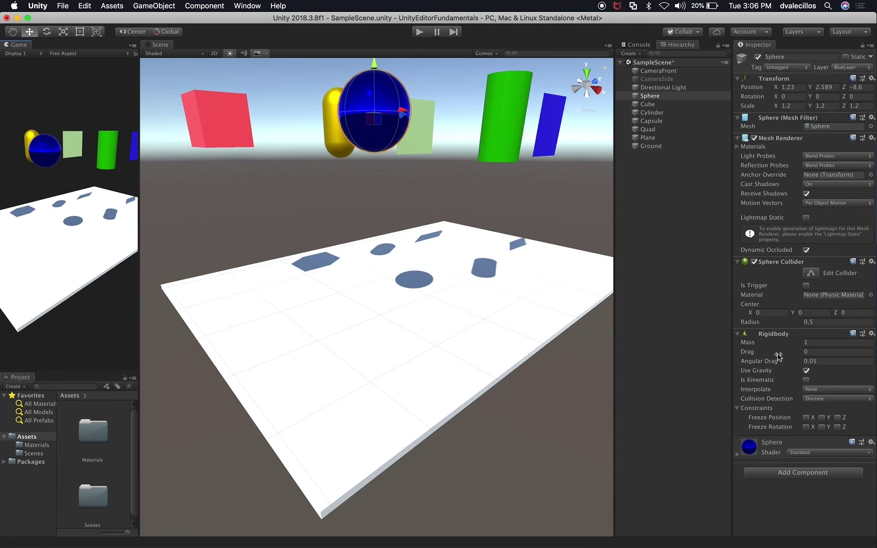
Set the sphere's Rigidbody drag to 2, play the scene to test its fall, and stop playback
{"action": "mouse_move", "coordinate": [756, 356]}
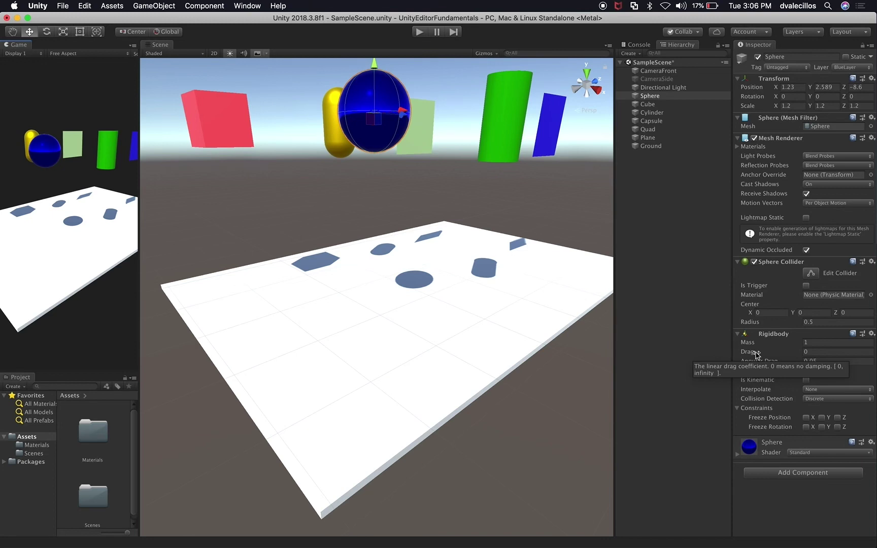
{"action": "left_click", "coordinate": [814, 352]}
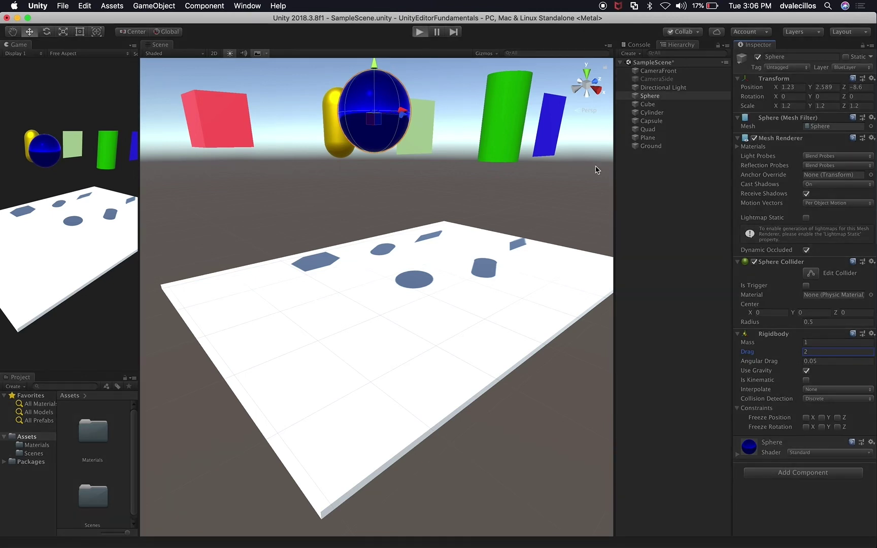
{"action": "key", "text": "super+p"}
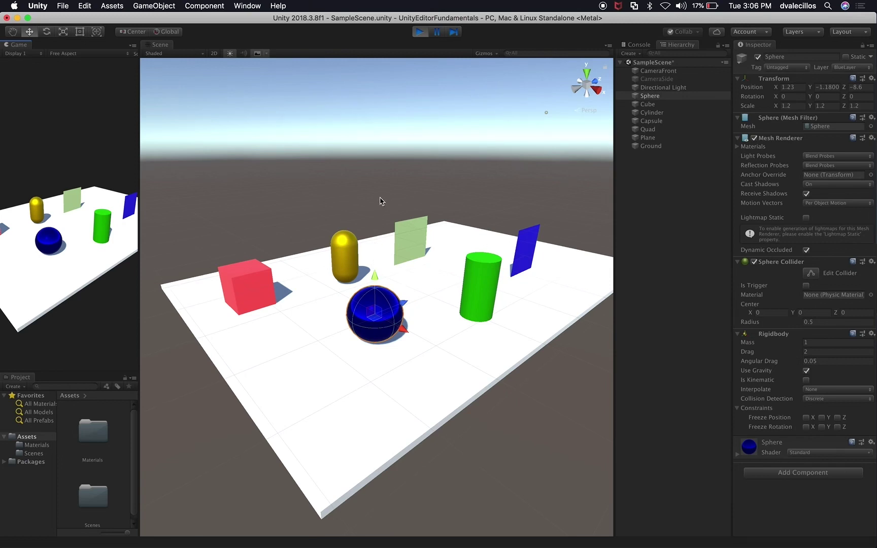
{"action": "left_click", "coordinate": [420, 32]}
Set the sphere's Rigidbody drag to 5, and play the scene to test the slower fall before stopping playback
{"action": "left_click", "coordinate": [813, 351]}
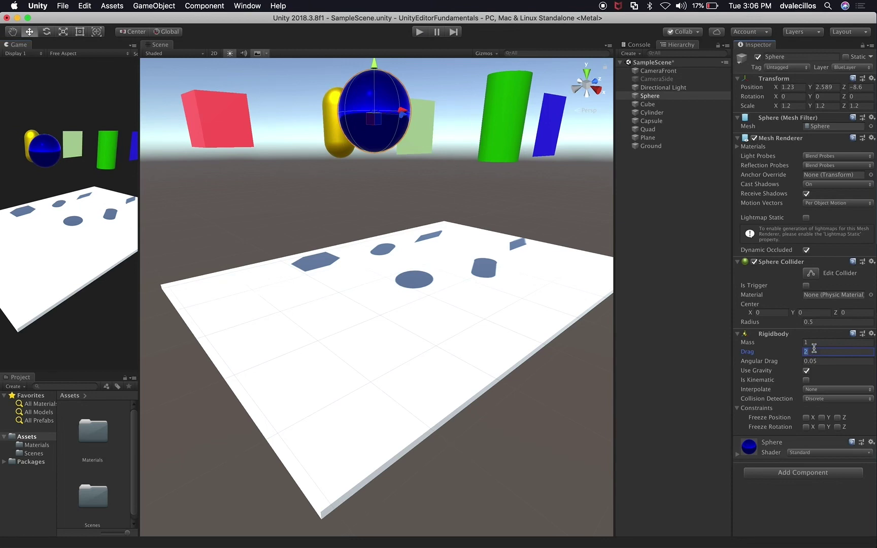
{"action": "left_click", "coordinate": [419, 31]}
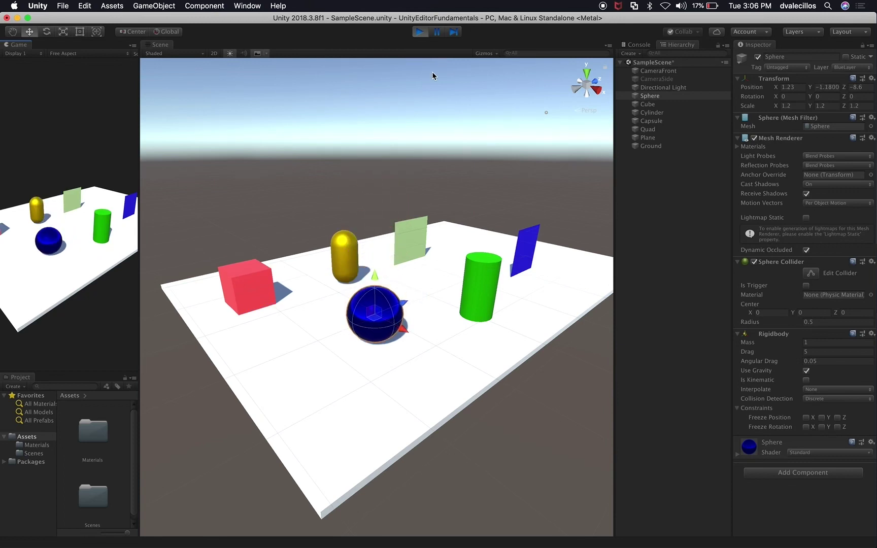
{"action": "left_click", "coordinate": [419, 32]}
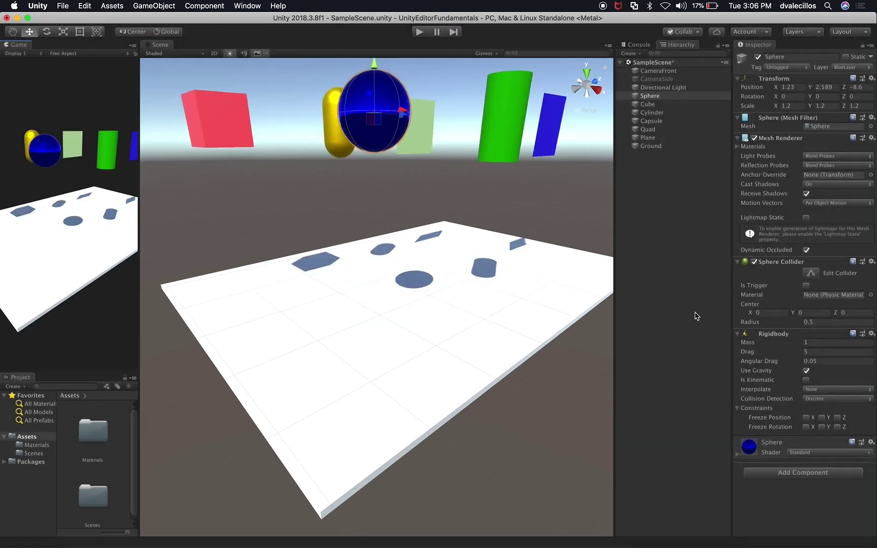
{"action": "left_click", "coordinate": [806, 352]}
{"action": "double_click", "coordinate": [814, 350]}
{"action": "type", "text": "5"}
Set the Rigidbody drag to 3 on the cube and 2 on the cylinder
{"action": "left_click", "coordinate": [648, 104]}
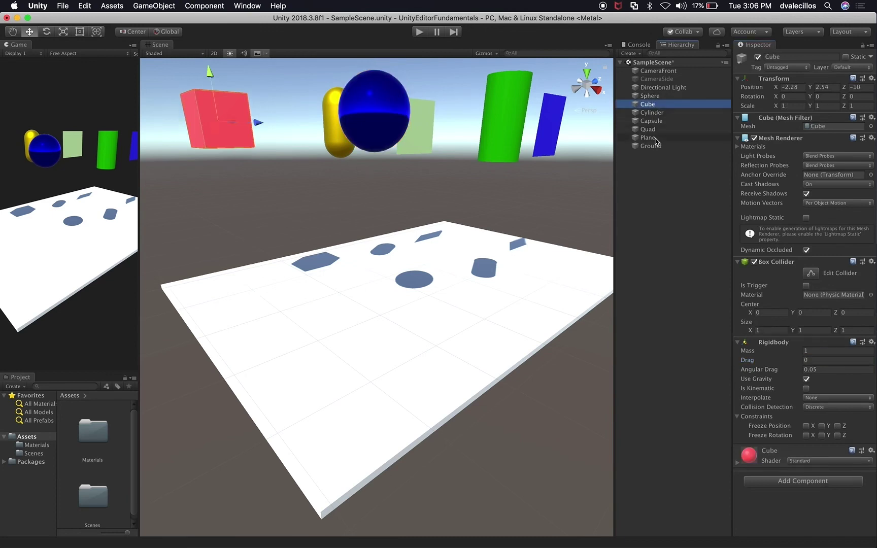
{"action": "left_click", "coordinate": [816, 356]}
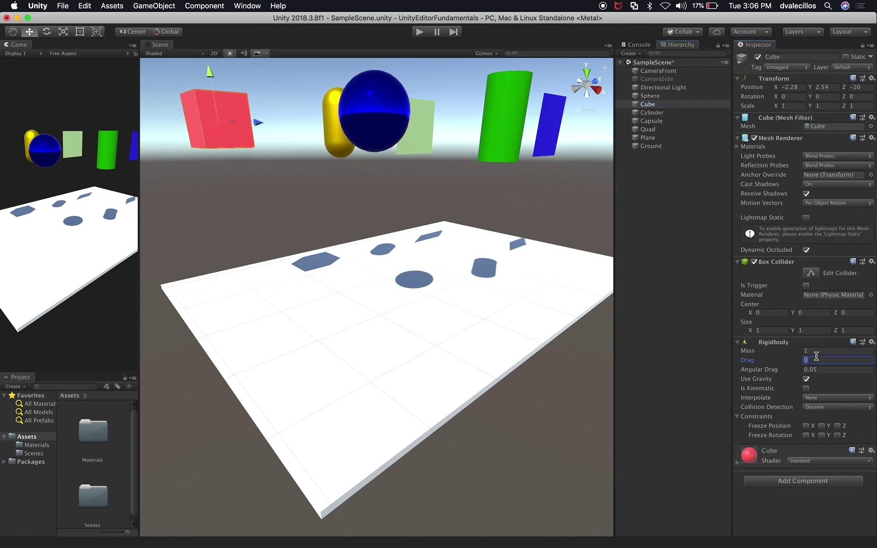
{"action": "type", "text": "3"}
{"action": "left_click", "coordinate": [679, 113]}
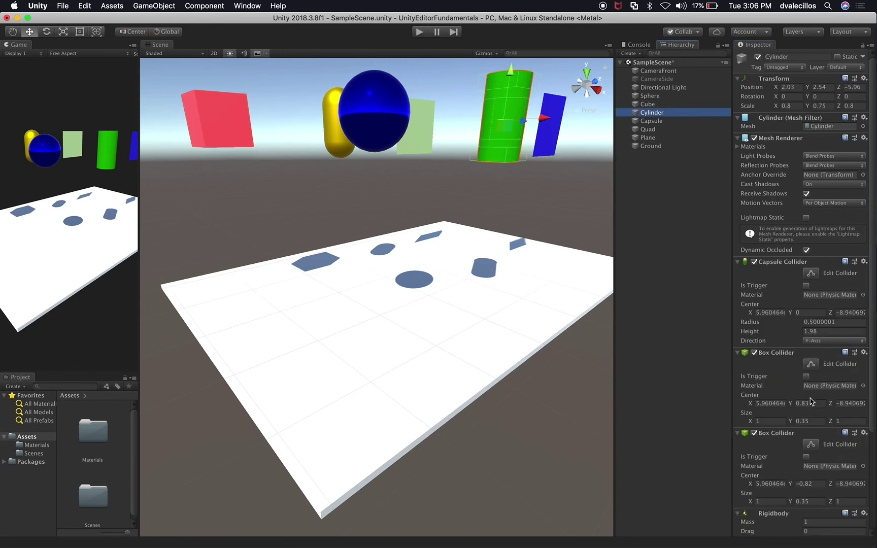
{"action": "scroll", "coordinate": [810, 402], "scroll_direction": "down", "scroll_amount": 5}
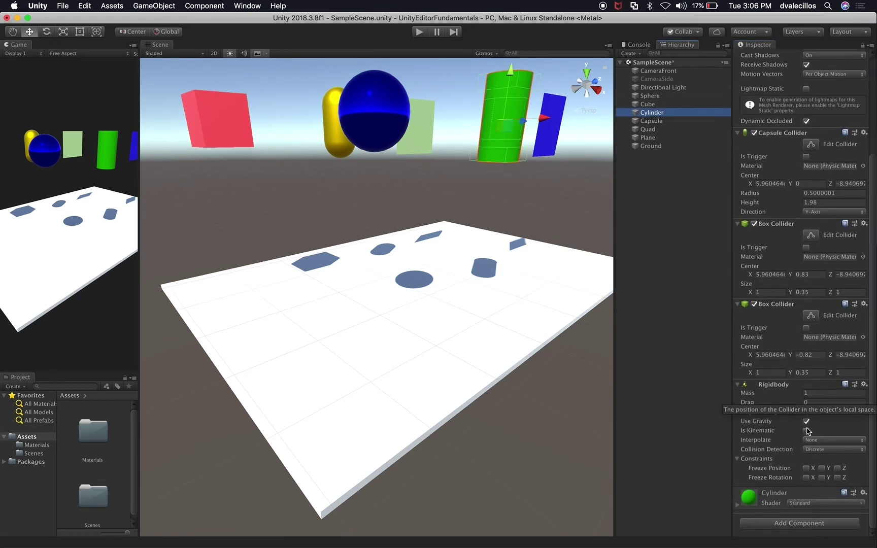
{"action": "left_click", "coordinate": [814, 402]}
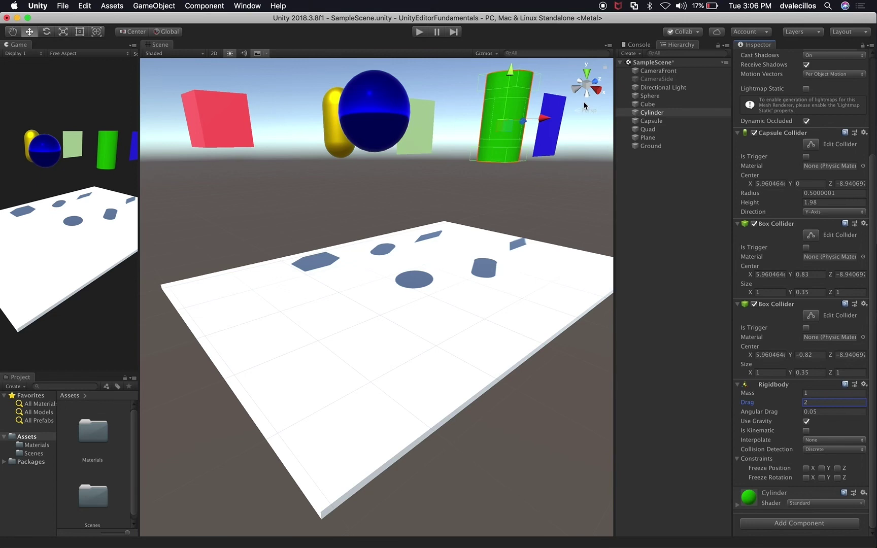
Set the Rigidbody drag to 1 on the capsule and 10 on the quad and plane together
{"action": "left_click", "coordinate": [669, 122]}
{"action": "left_click", "coordinate": [828, 370]}
{"action": "type", "text": "1"}
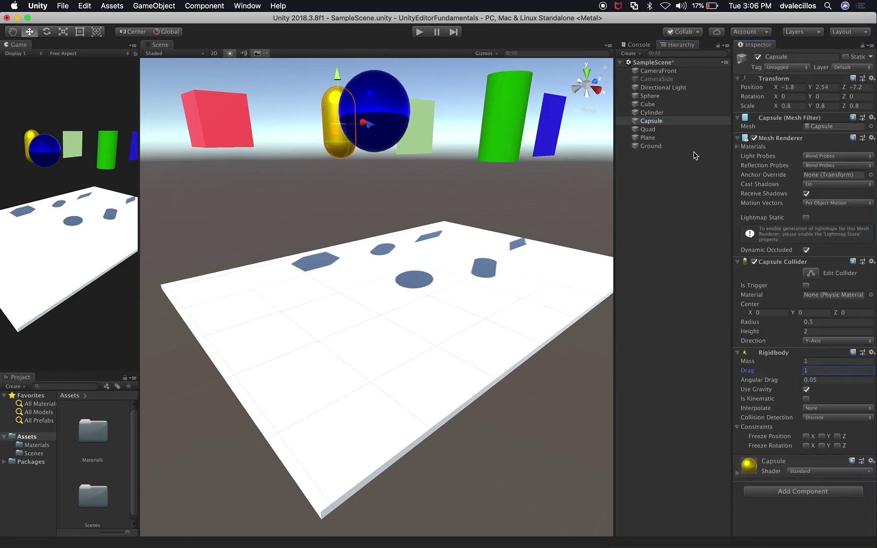
{"action": "left_click", "coordinate": [671, 129]}
{"action": "left_click", "coordinate": [671, 138], "text": "shift"}
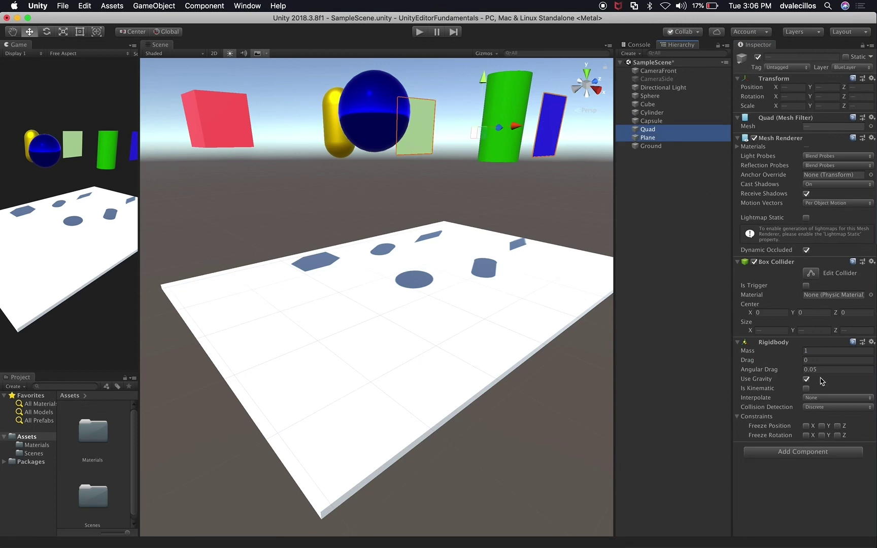
{"action": "left_click", "coordinate": [822, 360]}
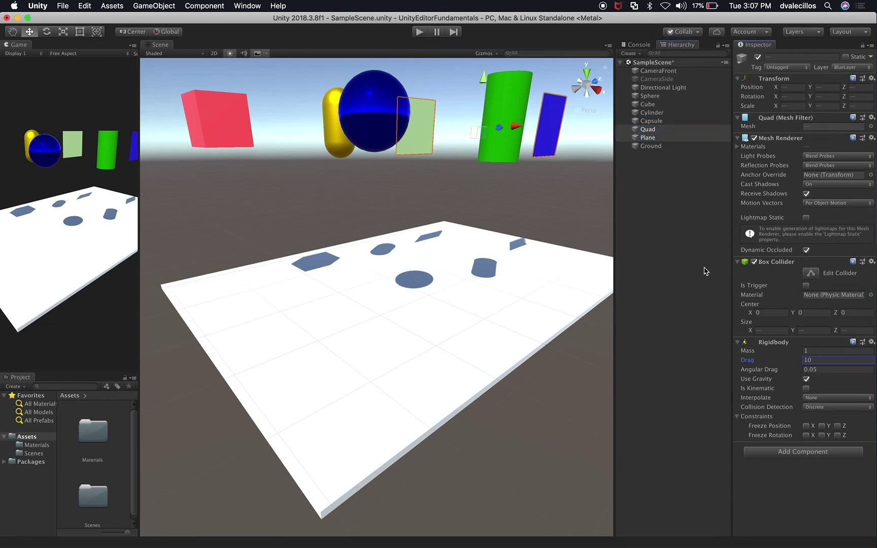
Play the scene to compare how the objects fall with their different drag values, stop playback, and select the sphere
{"action": "left_click", "coordinate": [673, 99]}
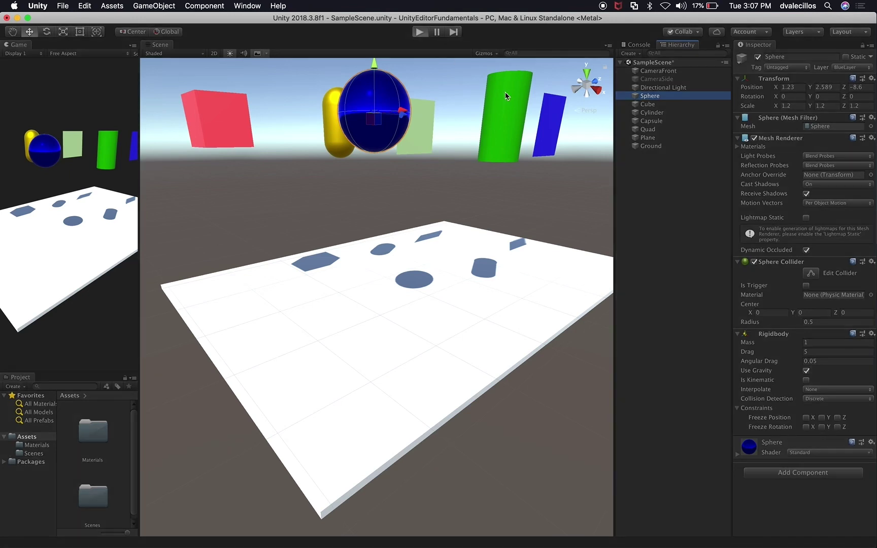
{"action": "key", "text": "super+p"}
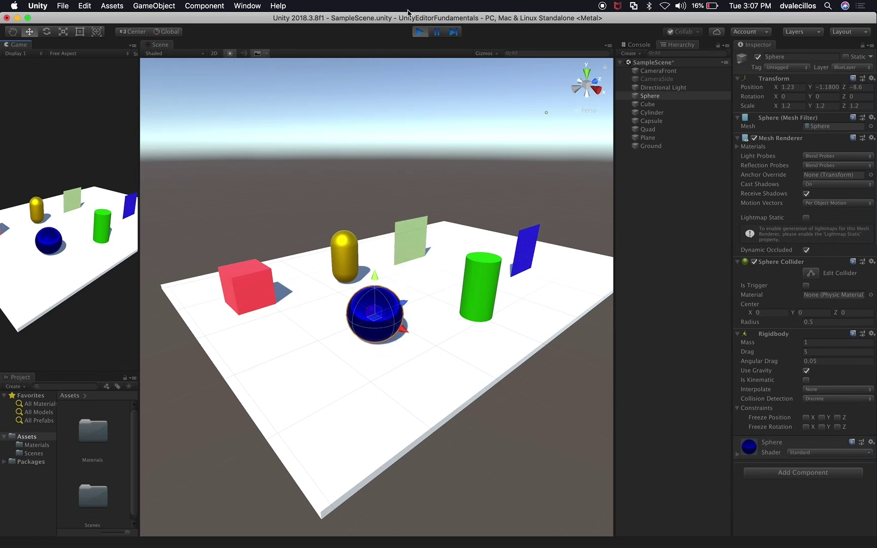
{"action": "left_click", "coordinate": [420, 32]}
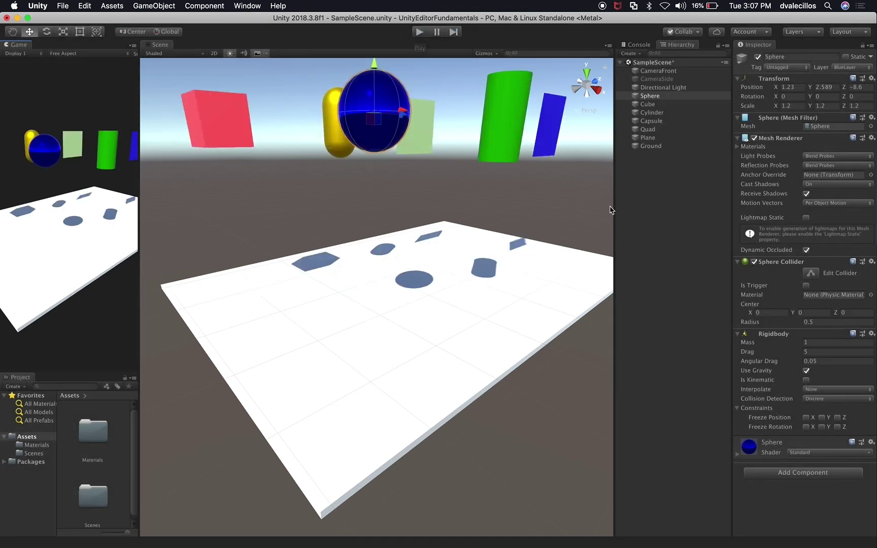
{"action": "left_click", "coordinate": [644, 97]}
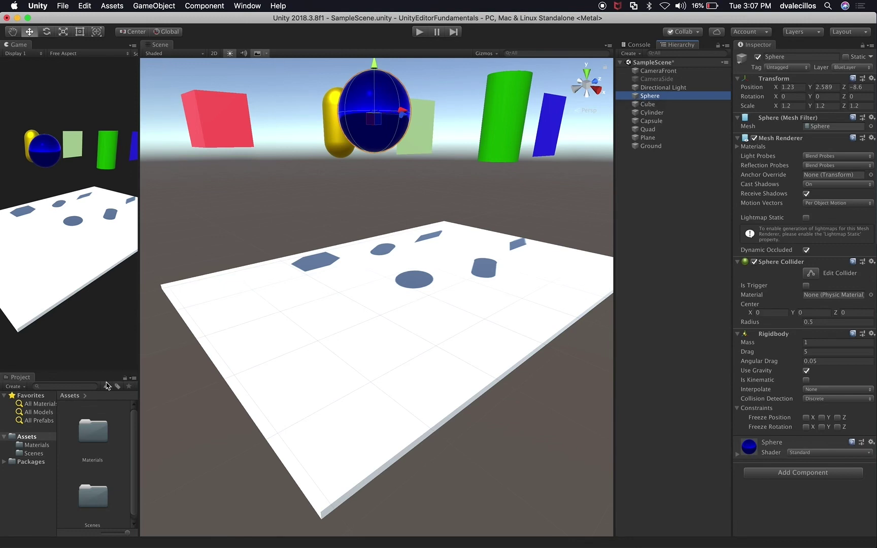
Widen the Game and Project area, and create a folder named PhysicsMaterials inside Assets
{"action": "left_click_drag", "start_coordinate": [139, 396], "coordinate": [286, 405]}
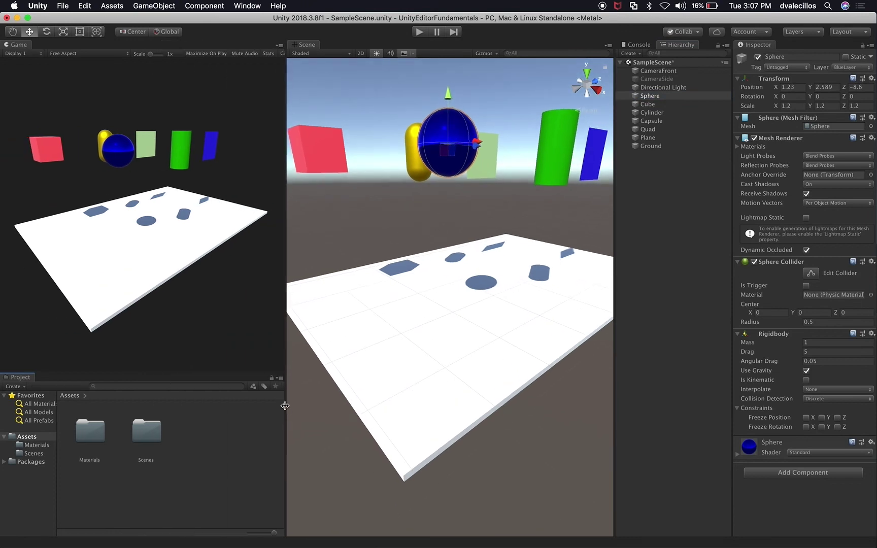
{"action": "right_click", "coordinate": [31, 437]}
{"action": "key", "text": "Escape"}
{"action": "right_click", "coordinate": [34, 439]}
{"action": "mouse_move", "coordinate": [141, 310]}
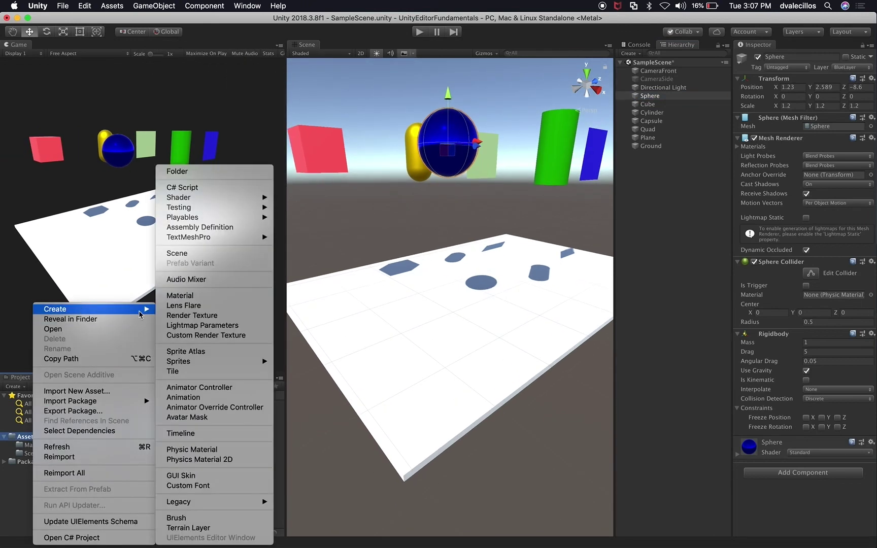
{"action": "left_click", "coordinate": [238, 172]}
{"action": "type", "text": "PhysicsMaterials"}
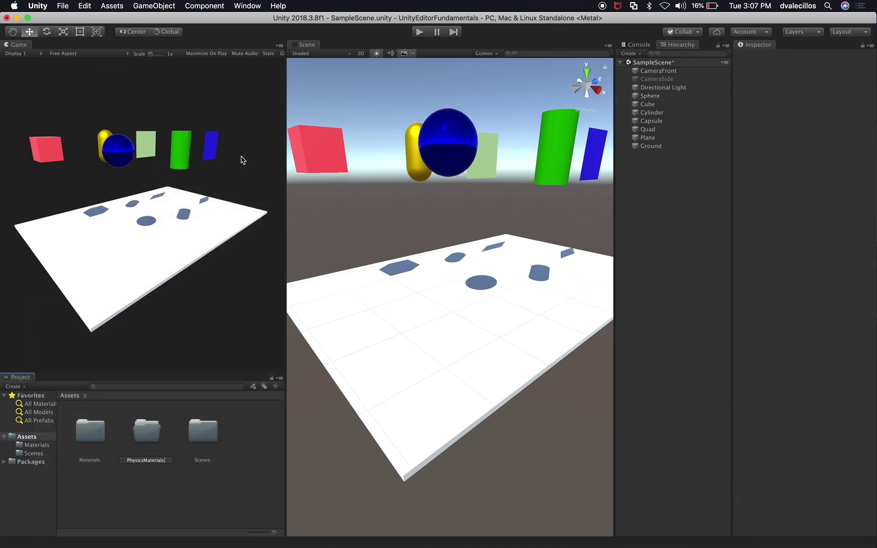
{"action": "key", "text": "Return"}
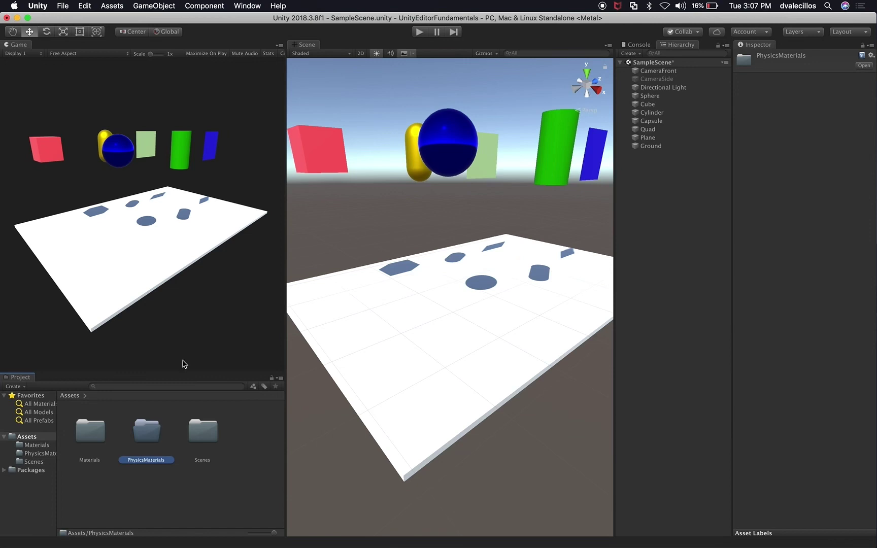
Create a Physic Material named Bounce inside the PhysicsMaterials folder
{"action": "double_click", "coordinate": [149, 440]}
{"action": "right_click", "coordinate": [121, 444]}
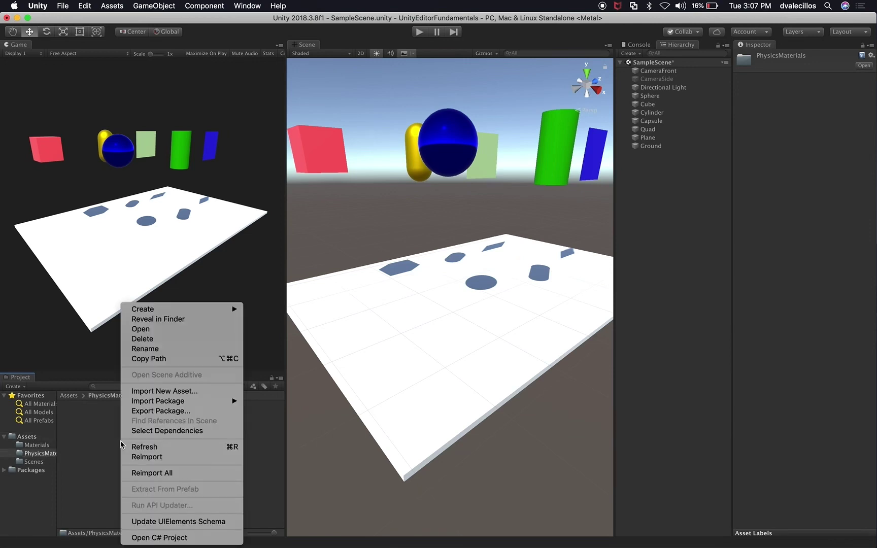
{"action": "mouse_move", "coordinate": [191, 311]}
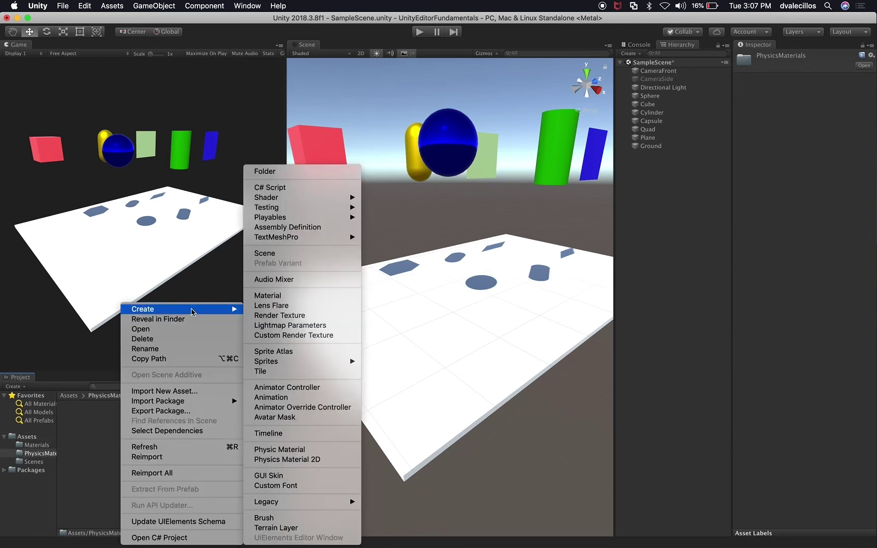
{"action": "left_click", "coordinate": [292, 452]}
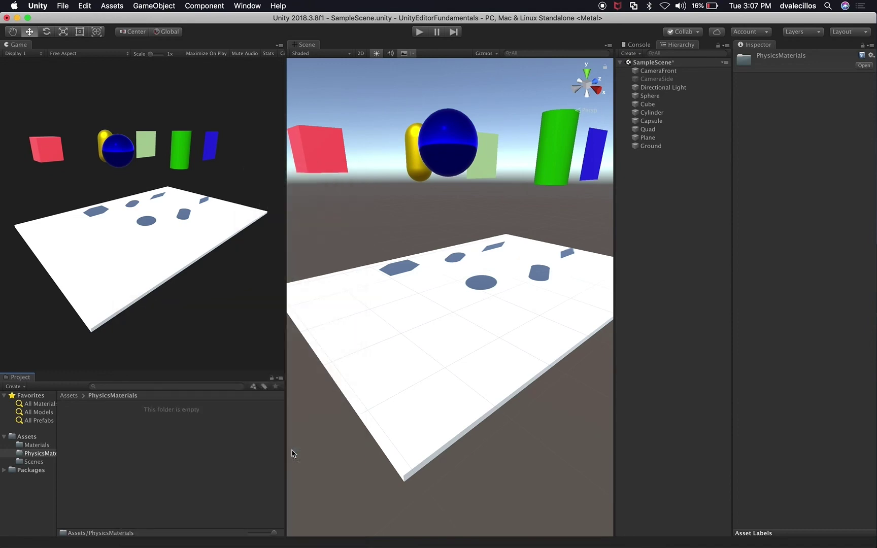
{"action": "type", "text": "Bounce"}
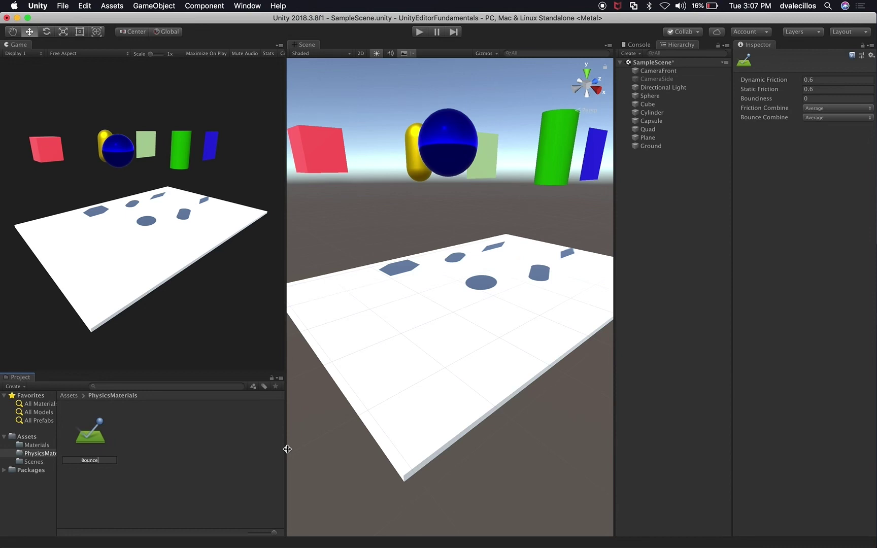
{"action": "key", "text": "Return"}
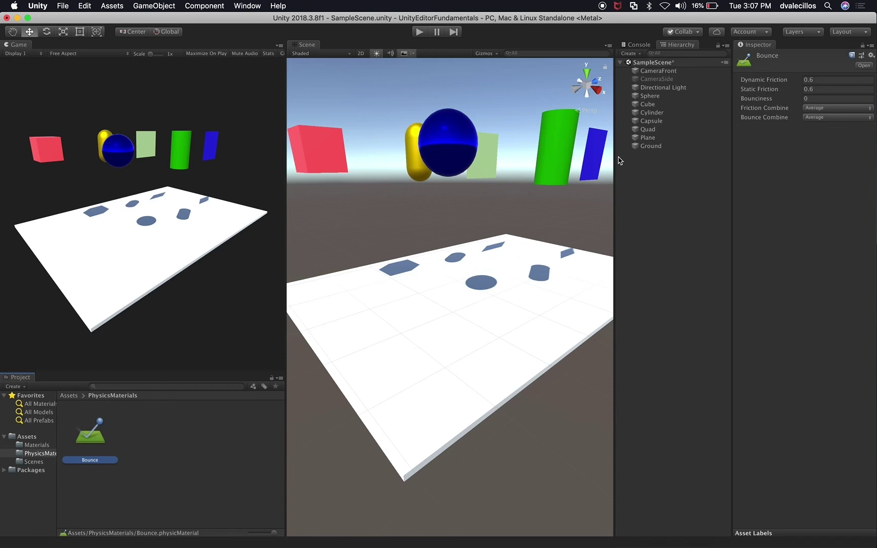
Set the sphere's Rigidbody drag to 0 and assign the Bounce material to its Sphere Collider
{"action": "left_click", "coordinate": [681, 97]}
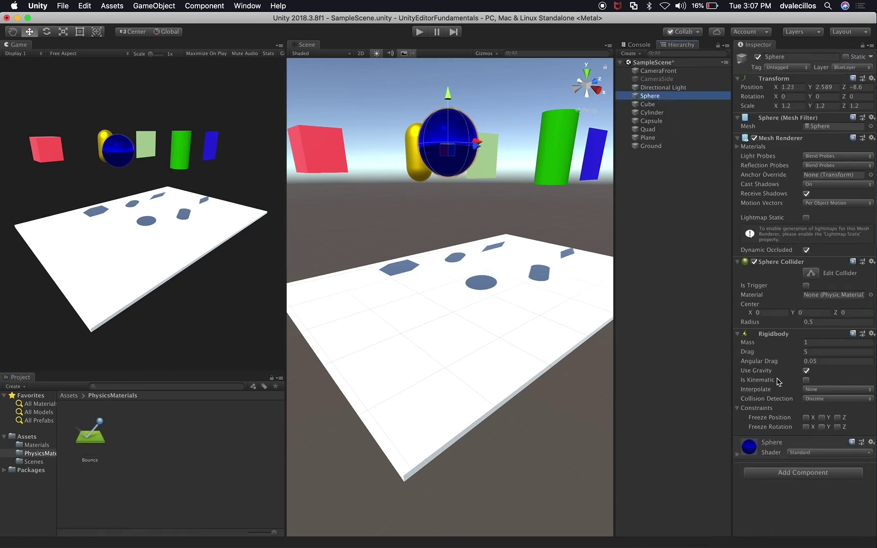
{"action": "left_click", "coordinate": [815, 352]}
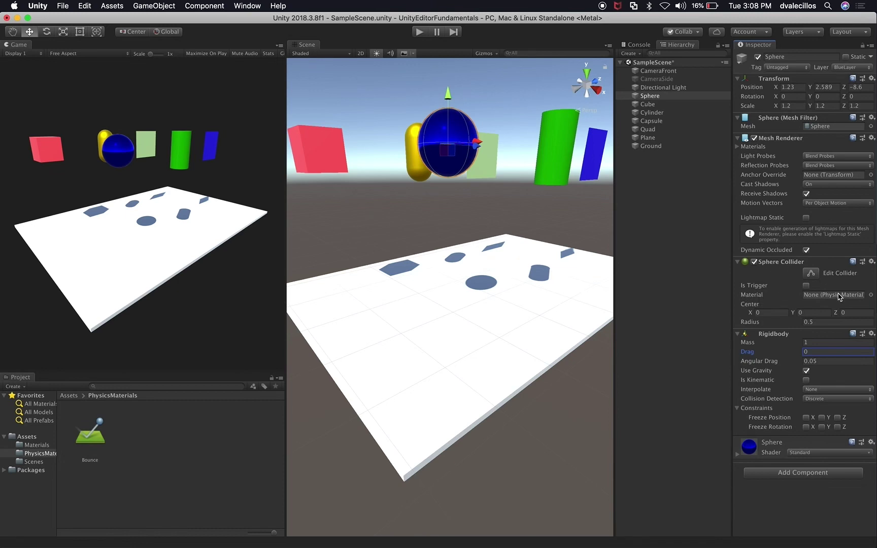
{"action": "left_click", "coordinate": [871, 297]}
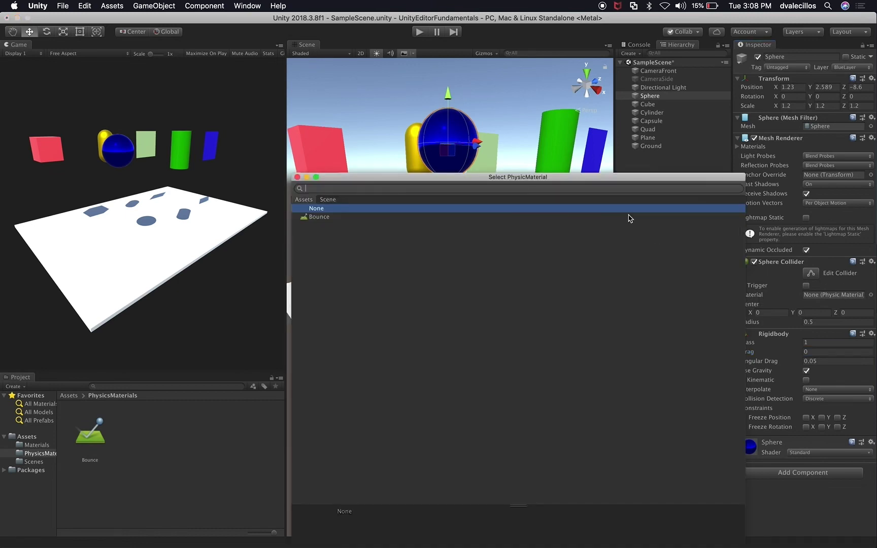
{"action": "left_click", "coordinate": [316, 218]}
{"action": "left_click", "coordinate": [315, 218]}
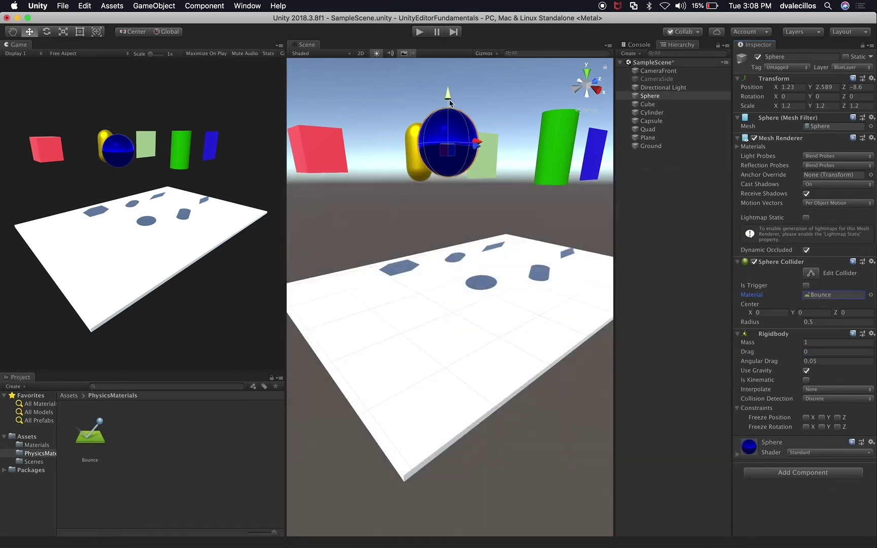
Play the scene to test the sphere with the Bounce material, stop playback, and select the Bounce asset
{"action": "left_click", "coordinate": [421, 32]}
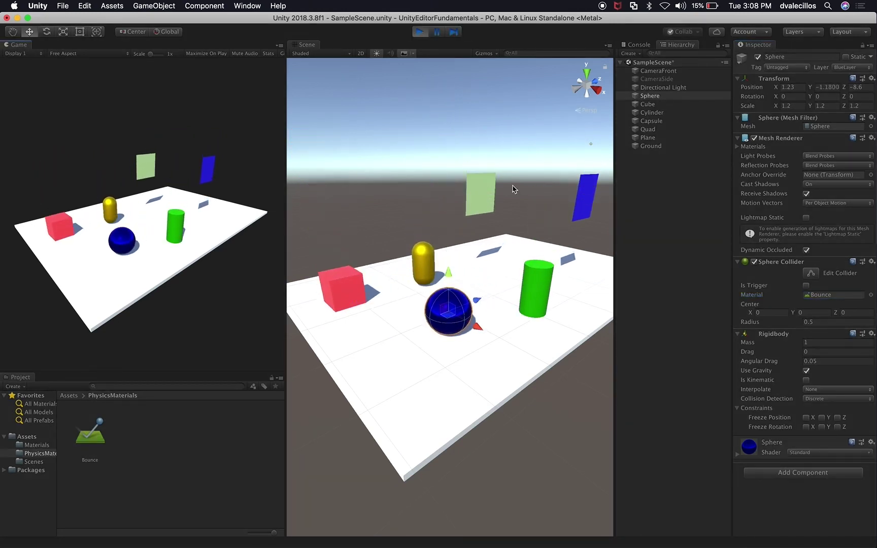
{"action": "left_click", "coordinate": [419, 32]}
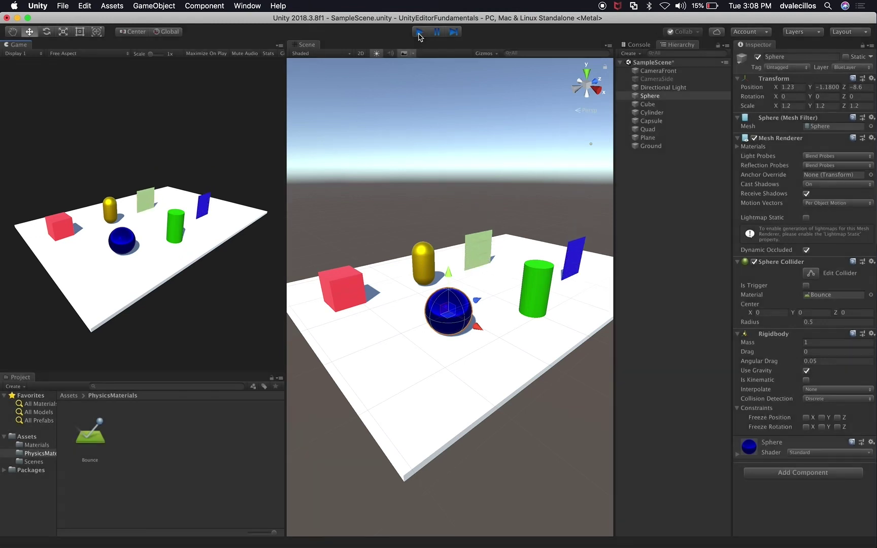
{"action": "right_click", "coordinate": [92, 441]}
{"action": "left_click", "coordinate": [85, 442]}
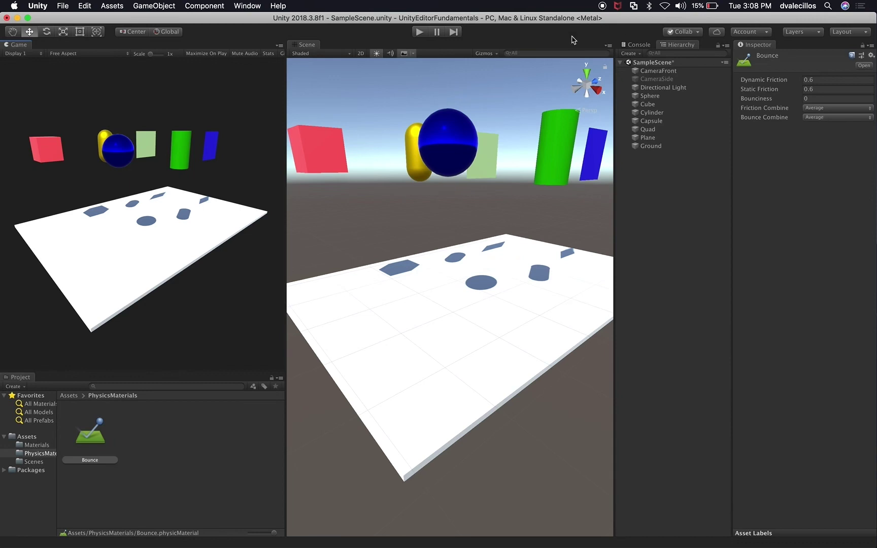
Open the Bounce material from the sphere's collider and set its bounciness to 1
{"action": "left_click", "coordinate": [442, 154]}
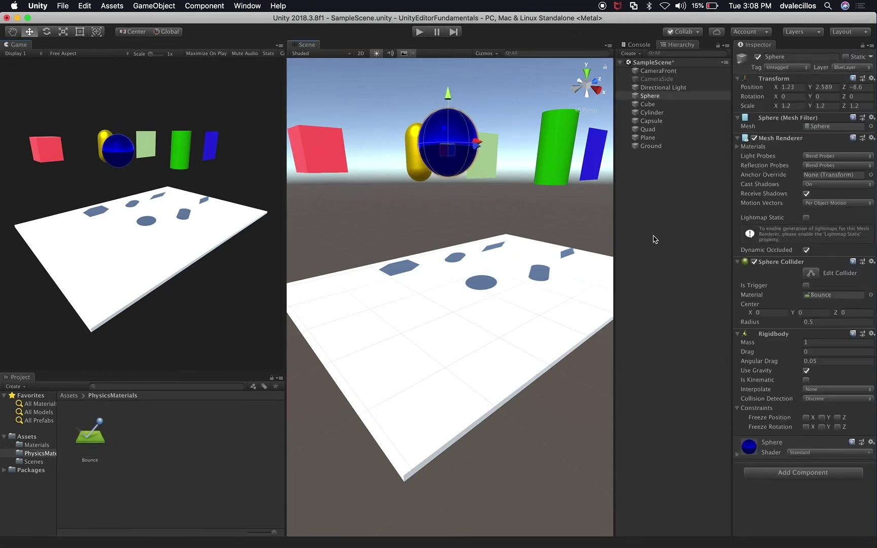
{"action": "left_click", "coordinate": [821, 296]}
{"action": "double_click", "coordinate": [821, 296]}
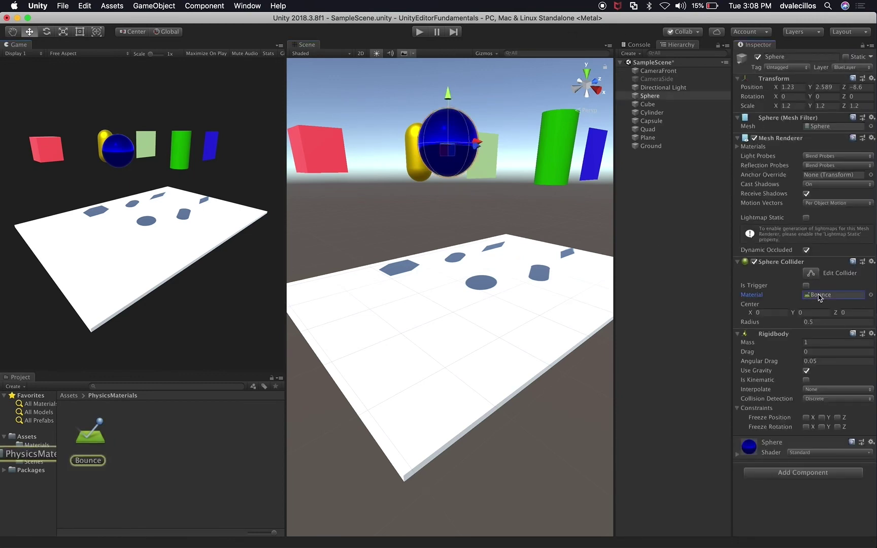
{"action": "left_click", "coordinate": [811, 99]}
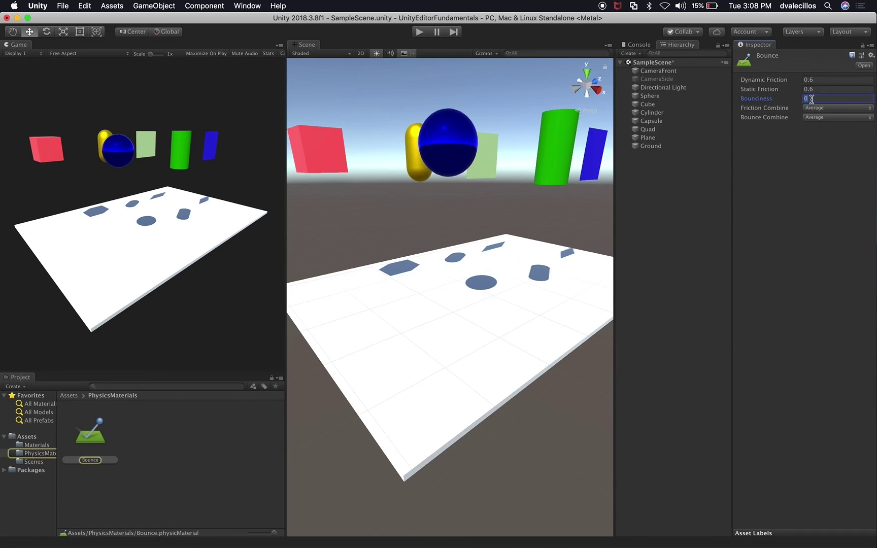
{"action": "type", "text": "1"}
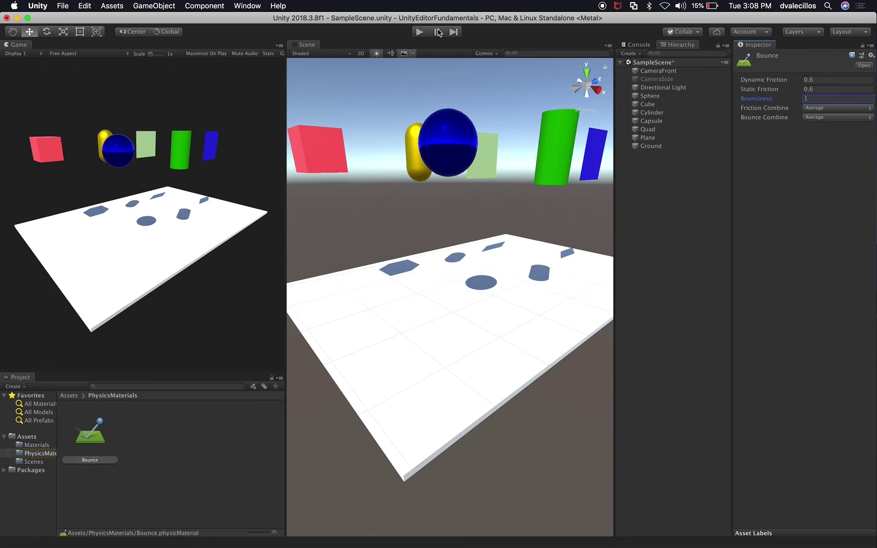
Play the scene to test the sphere's bounce with bounciness 1, stop playback, and check the bounciness value
{"action": "left_click", "coordinate": [420, 32]}
{"action": "key", "text": "super+p"}
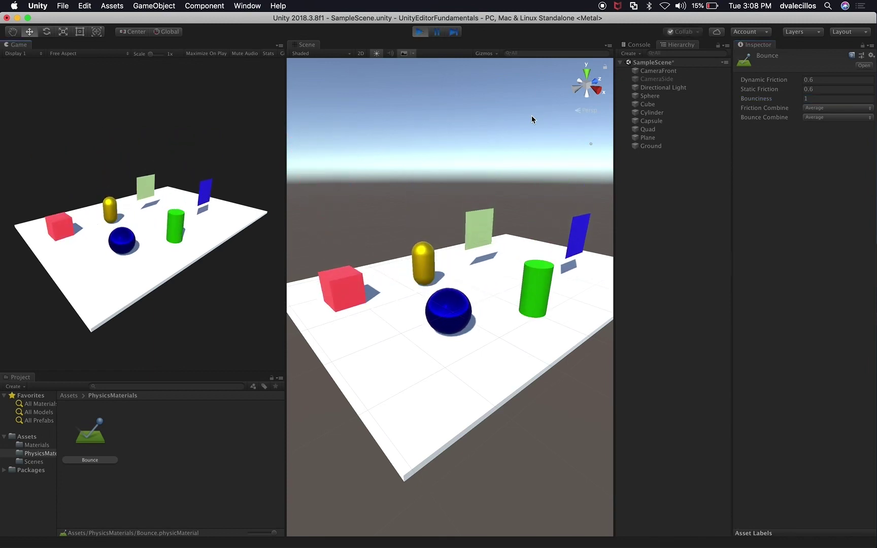
{"action": "key", "text": "super+p"}
{"action": "left_click", "coordinate": [828, 99]}
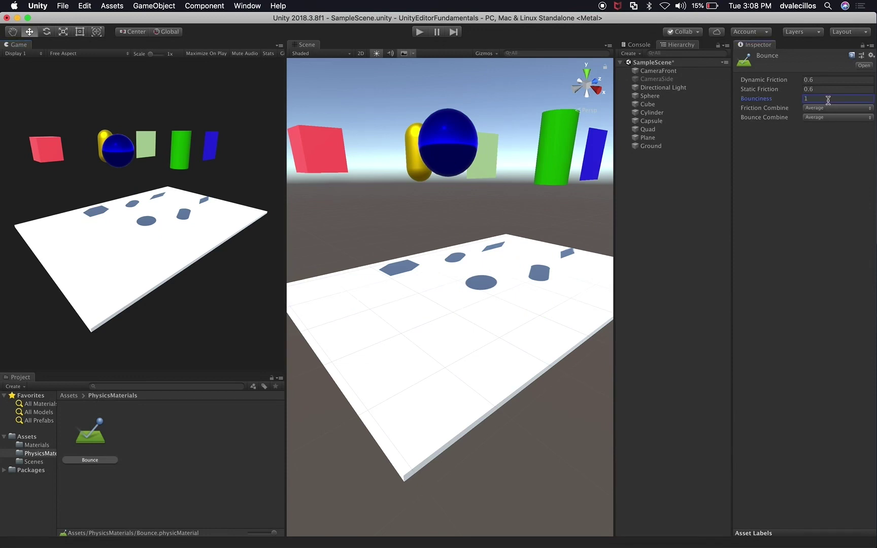
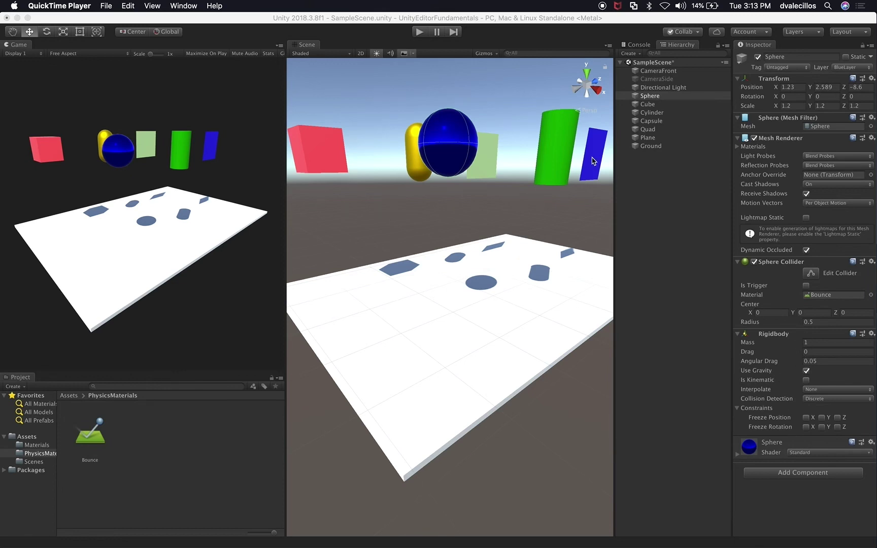
Duplicate the sphere three times and spread the copies around it, placing the third one lower at Y about 1.1
{"action": "left_click", "coordinate": [660, 113]}
{"action": "left_click", "coordinate": [660, 96]}
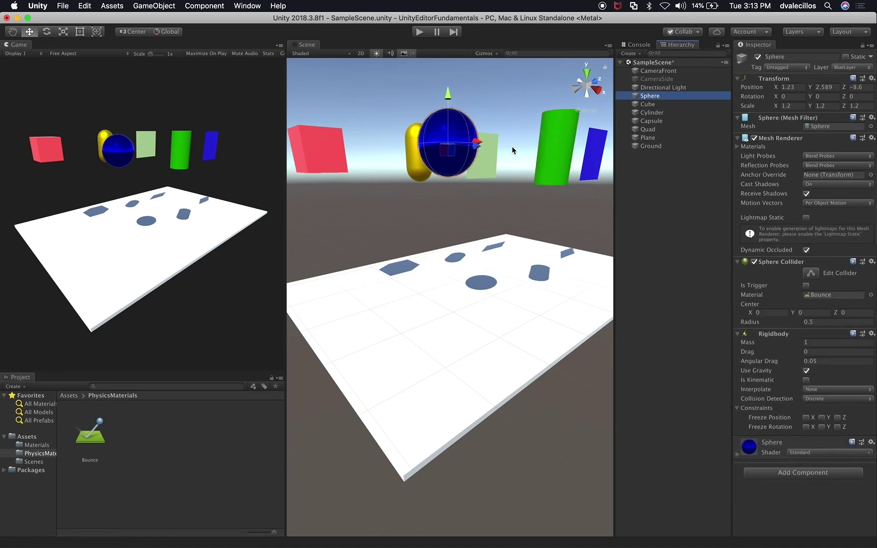
{"action": "left_click_drag", "start_coordinate": [464, 189], "coordinate": [461, 260], "text": "alt"}
{"action": "key", "text": "super+d"}
{"action": "key", "text": "super+d"}
{"action": "key", "text": "super+d"}
{"action": "left_click", "coordinate": [425, 267]}
{"action": "left_click", "coordinate": [427, 266]}
{"action": "left_click_drag", "start_coordinate": [462, 260], "coordinate": [540, 196], "text": "alt"}
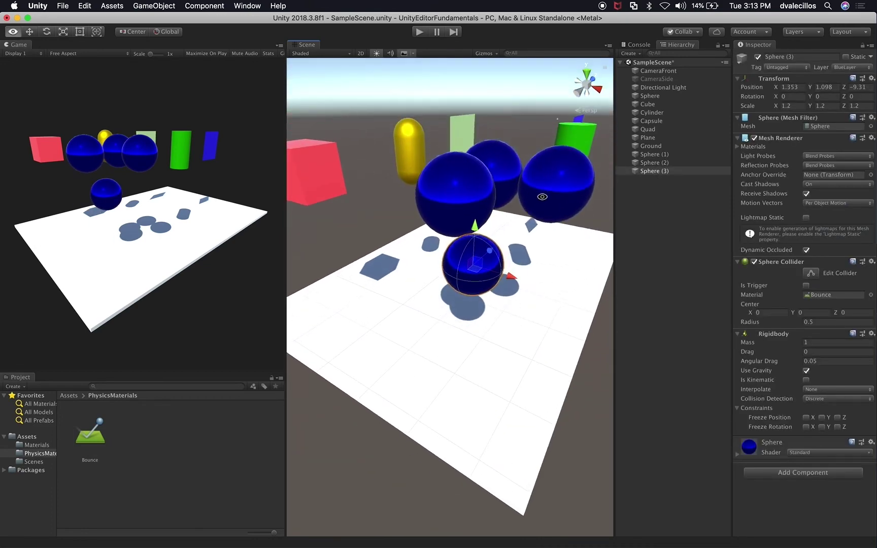
Raise the first sphere copy above the other spheres to a Y position of about 3.5
{"action": "left_click", "coordinate": [480, 195]}
{"action": "left_click_drag", "start_coordinate": [488, 207], "coordinate": [480, 337]}
{"action": "left_click", "coordinate": [538, 175]}
Scale up the ground so it extends well beyond all the objects
{"action": "left_click", "coordinate": [530, 313]}
{"action": "key", "text": "r"}
{"action": "left_click_drag", "start_coordinate": [509, 287], "coordinate": [502, 175]}
Reorder the three sphere copies in the scene hierarchy so they sit directly beneath the original sphere
{"action": "left_click", "coordinate": [663, 155]}
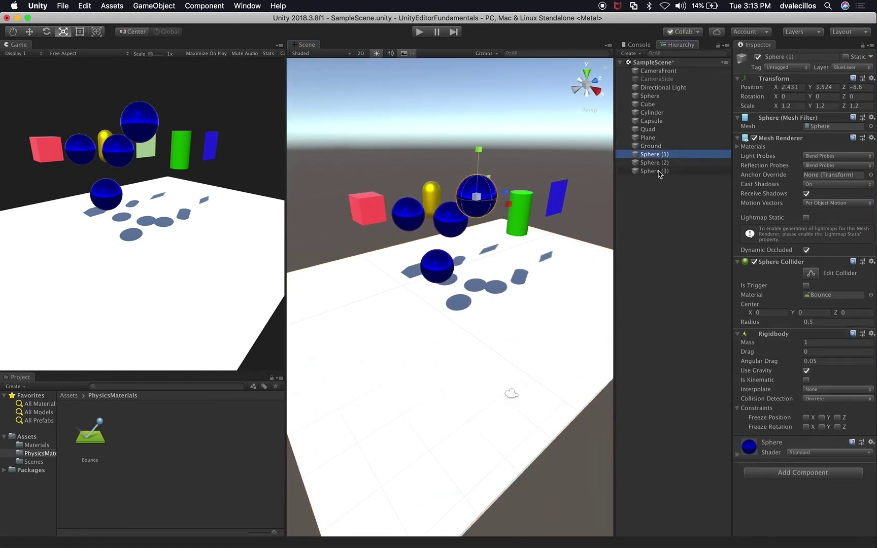
{"action": "left_click", "coordinate": [659, 171], "text": "shift"}
{"action": "left_click_drag", "start_coordinate": [663, 154], "coordinate": [667, 100]}
{"action": "left_click", "coordinate": [662, 205]}
Rename the original sphere as Sphere_1 and its first copy as Sphere_2
{"action": "left_click", "coordinate": [661, 97]}
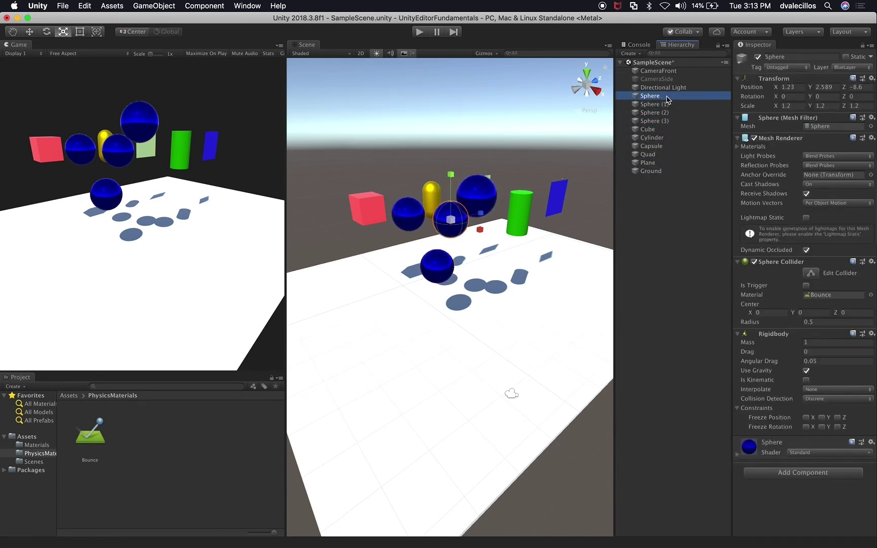
{"action": "left_click", "coordinate": [660, 104]}
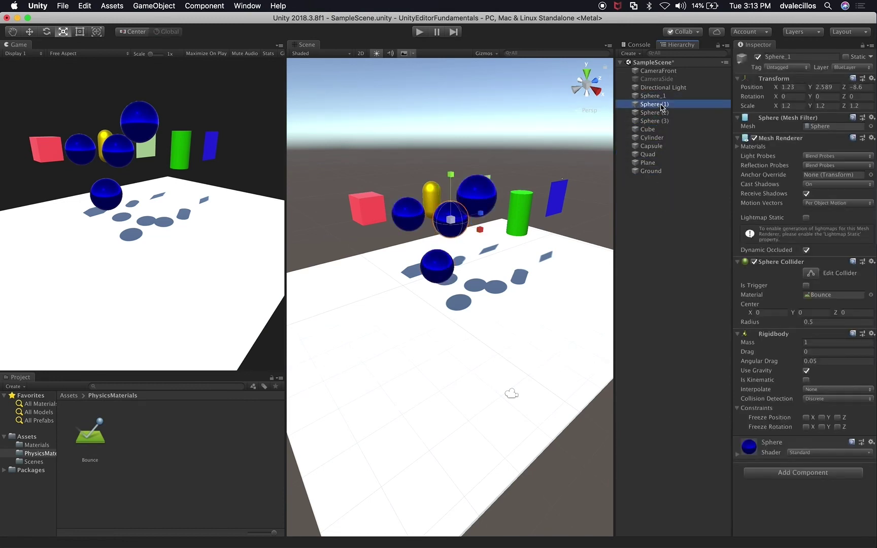
{"action": "left_click", "coordinate": [670, 104]}
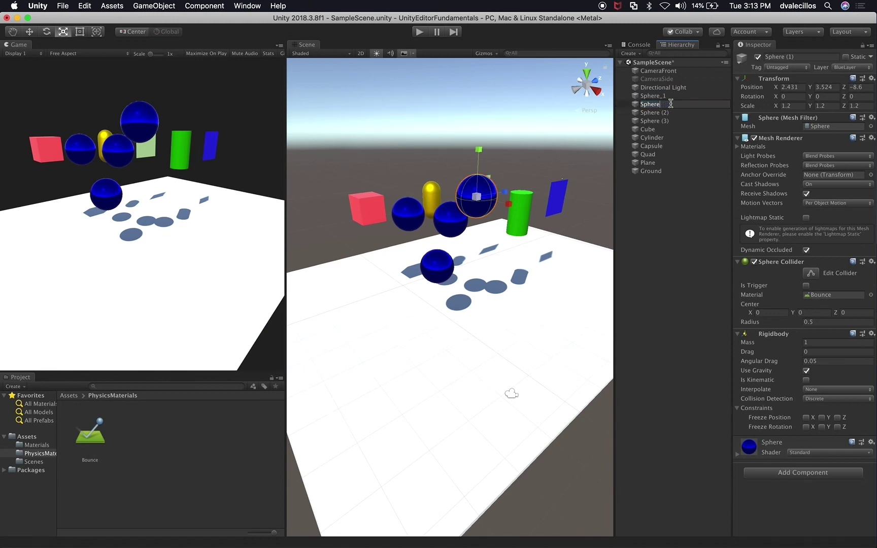
{"action": "type", "text": "Sphere_2"}
{"action": "key", "text": "Return"}
Rename the remaining two sphere copies as Sphere_3 and Sphere_4
{"action": "left_click", "coordinate": [674, 112]}
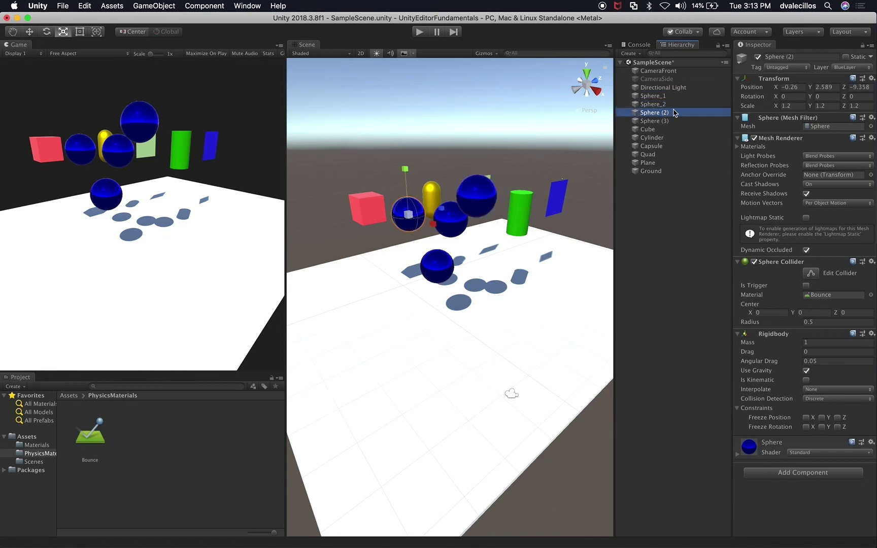
{"action": "left_click", "coordinate": [674, 111]}
{"action": "type", "text": "Sphere_3"}
{"action": "key", "text": "Return"}
{"action": "left_click", "coordinate": [654, 126]}
{"action": "left_click", "coordinate": [669, 121]}
{"action": "left_click", "coordinate": [669, 120]}
{"action": "key", "text": "BackSpace"}
{"action": "key", "text": "BackSpace"}
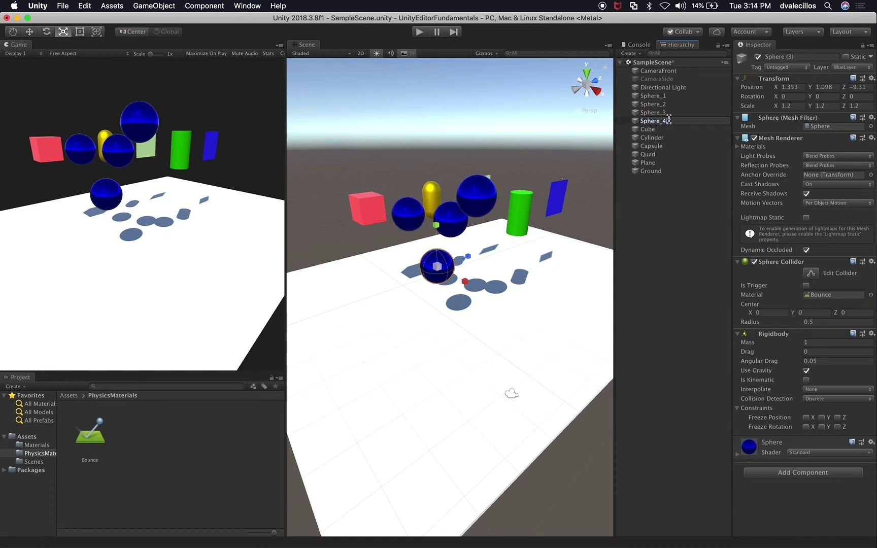
{"action": "type", "text": "_4"}
{"action": "key", "text": "Return"}
{"action": "key", "text": "Return"}
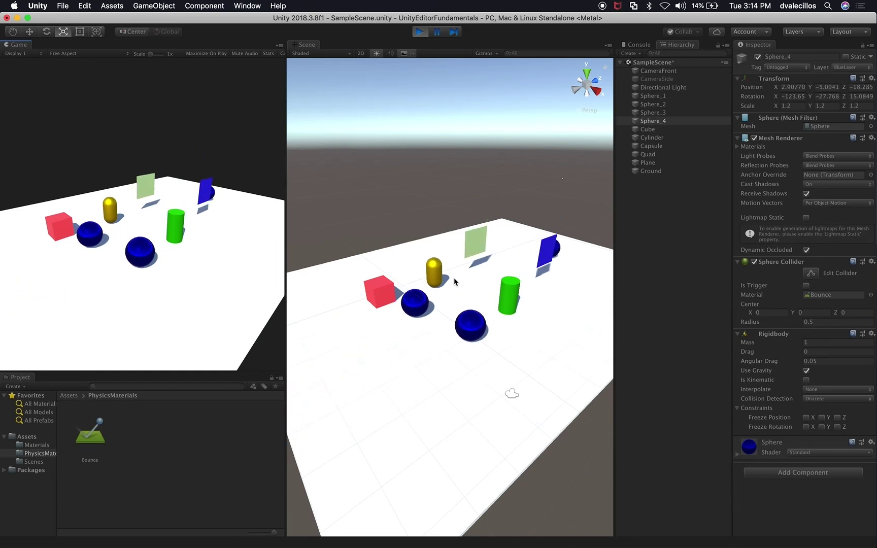
Play the scene to watch the four spheres bounce and collide on the enlarged ground, and stop playback
{"action": "scroll", "coordinate": [456, 284], "scroll_direction": "down", "scroll_amount": 5}
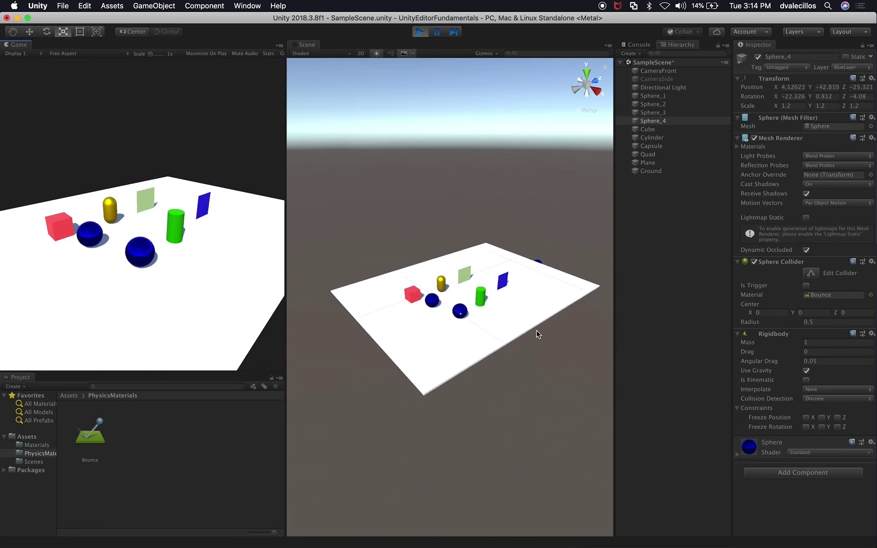
{"action": "left_click", "coordinate": [420, 33]}
{"action": "scroll", "coordinate": [496, 205], "scroll_direction": "up", "scroll_amount": 5}
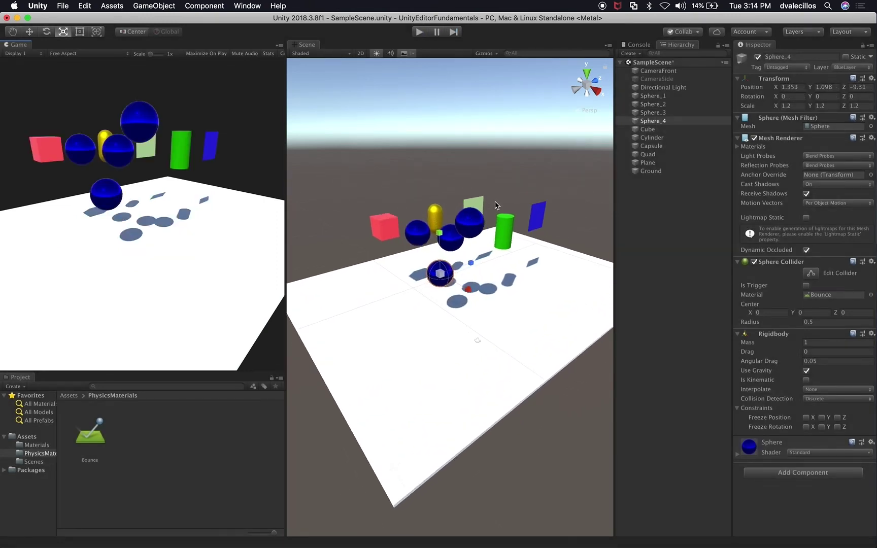
{"action": "left_click_drag", "start_coordinate": [496, 197], "coordinate": [511, 230], "text": "alt"}
{"action": "key", "text": "r"}
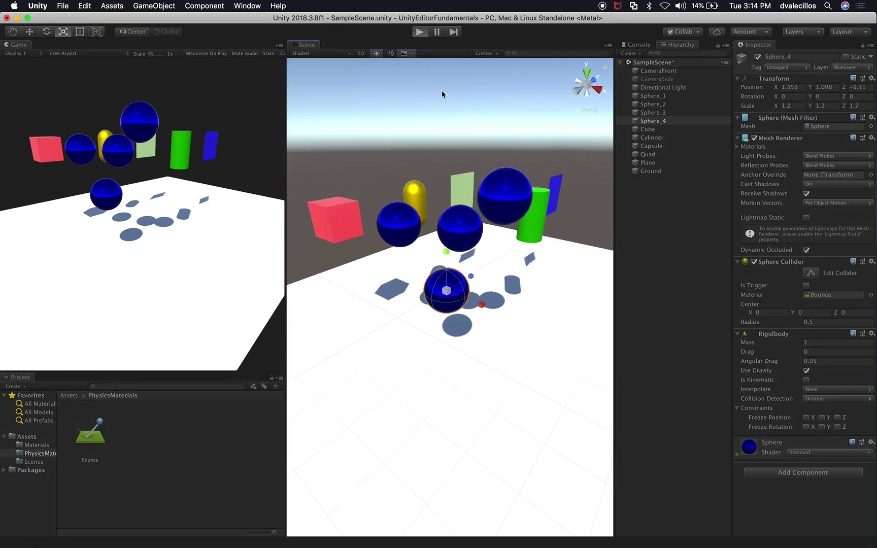
Replay the scene twice to watch the spheres collide, selecting Sphere_2 in between, and stop playback
{"action": "key", "text": "super+p"}
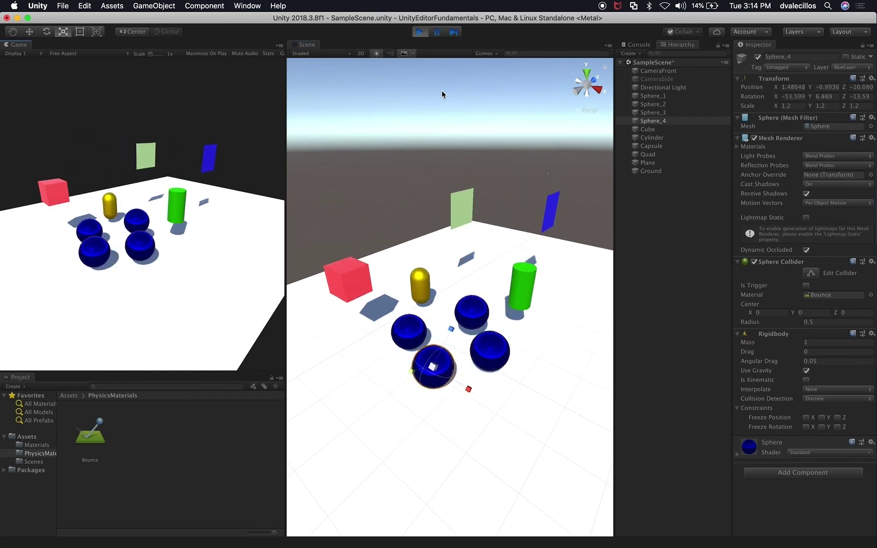
{"action": "left_click", "coordinate": [421, 34]}
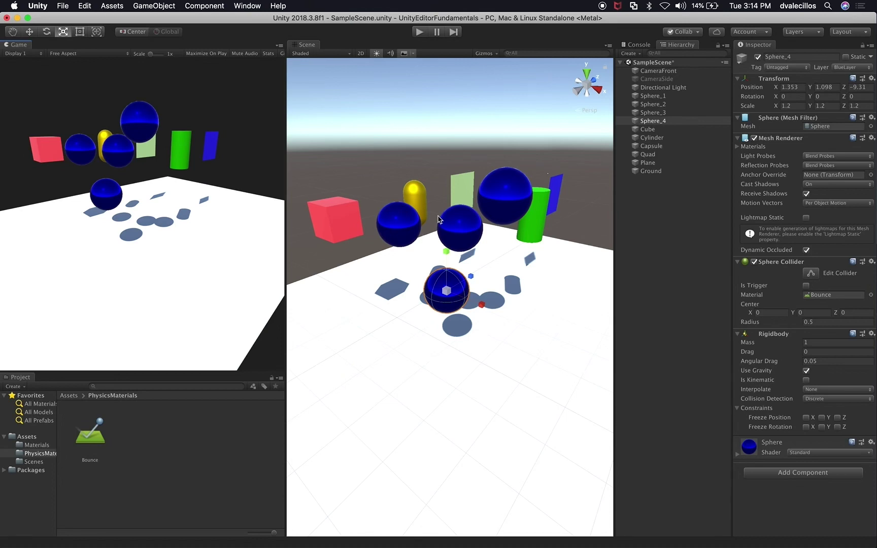
{"action": "left_click", "coordinate": [517, 205]}
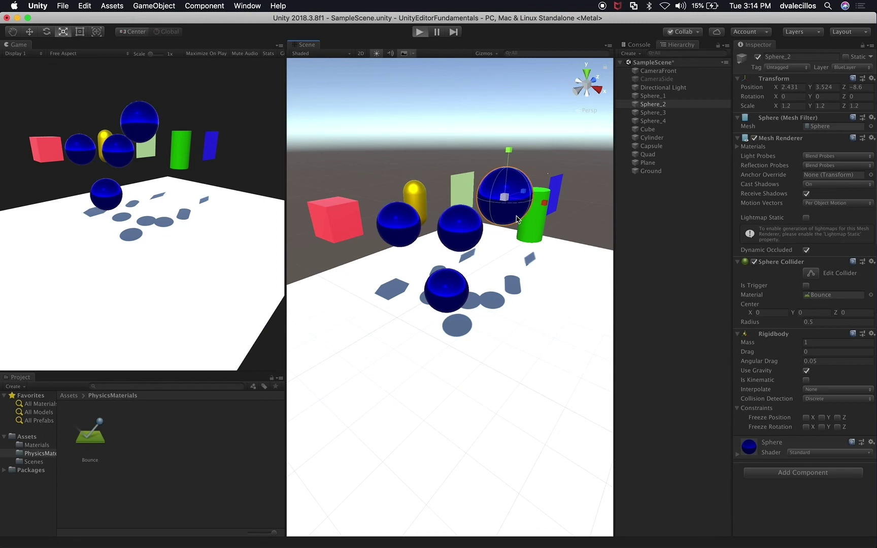
{"action": "key", "text": "super+p"}
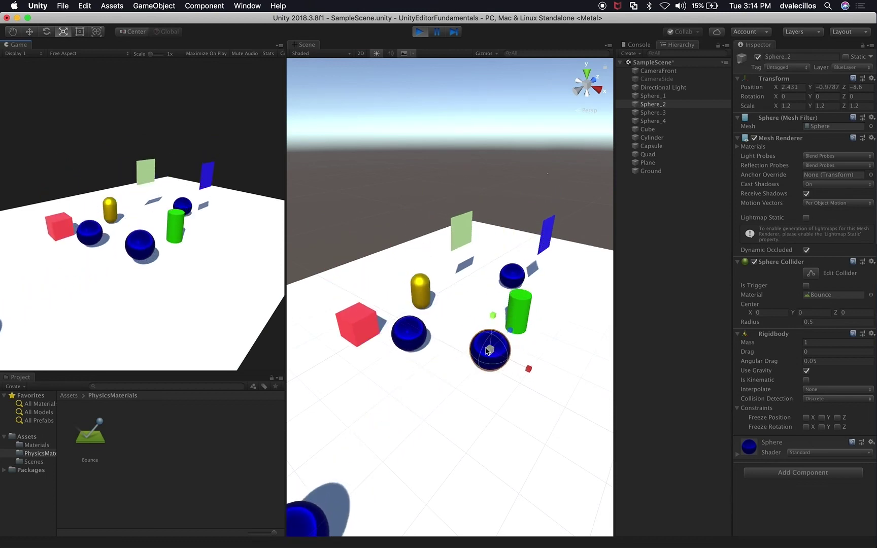
{"action": "left_click", "coordinate": [420, 32]}
Raise Sphere_1 vertically to a Y position of 3.14 with the Move tool
{"action": "left_click", "coordinate": [460, 224]}
{"action": "scroll", "coordinate": [492, 205], "scroll_direction": "up", "scroll_amount": 5}
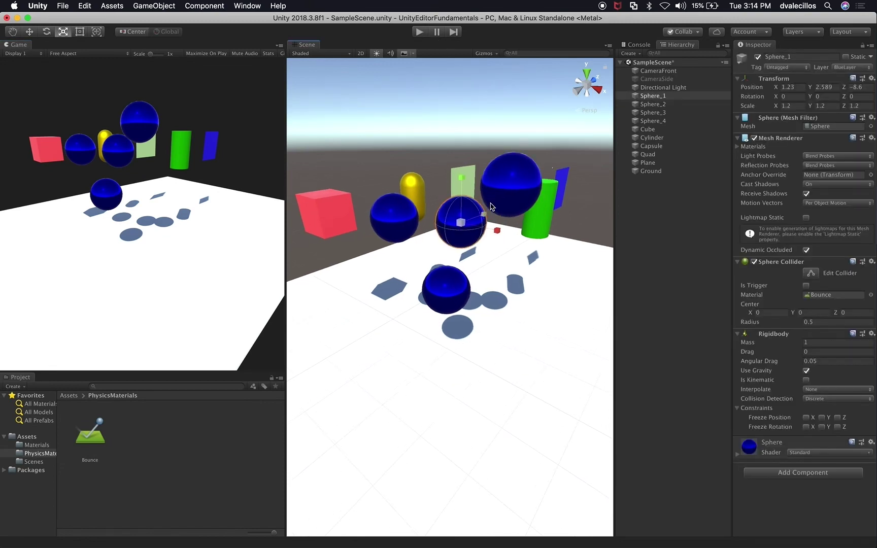
{"action": "scroll", "coordinate": [494, 203], "scroll_direction": "down", "scroll_amount": 6}
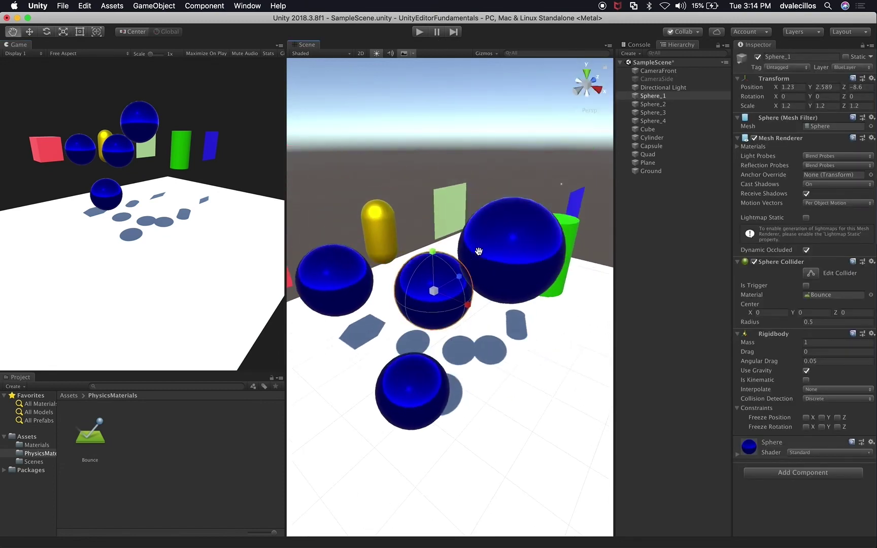
{"action": "scroll", "coordinate": [490, 255], "scroll_direction": "up", "scroll_amount": 4}
{"action": "left_click_drag", "start_coordinate": [490, 255], "coordinate": [451, 303], "text": "alt"}
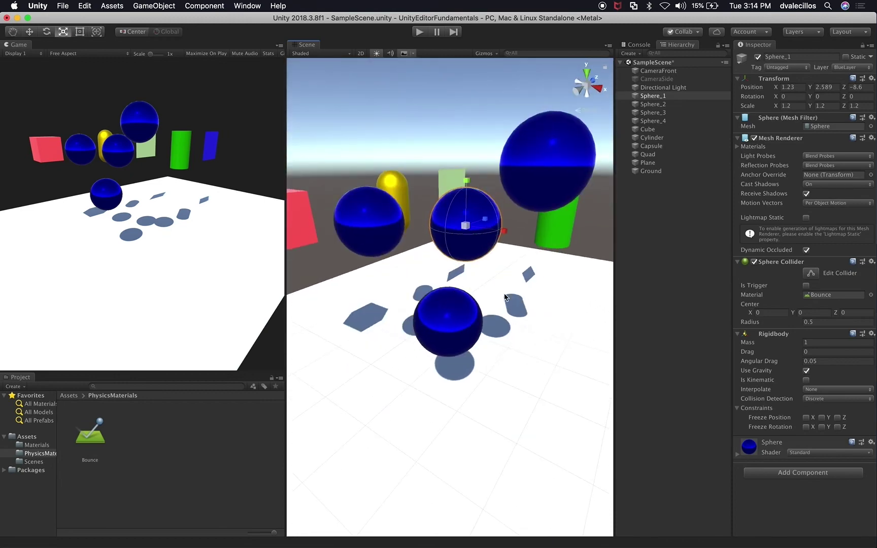
{"action": "scroll", "coordinate": [504, 297], "scroll_direction": "down", "scroll_amount": 3}
{"action": "left_click_drag", "start_coordinate": [504, 298], "coordinate": [465, 261], "text": "alt"}
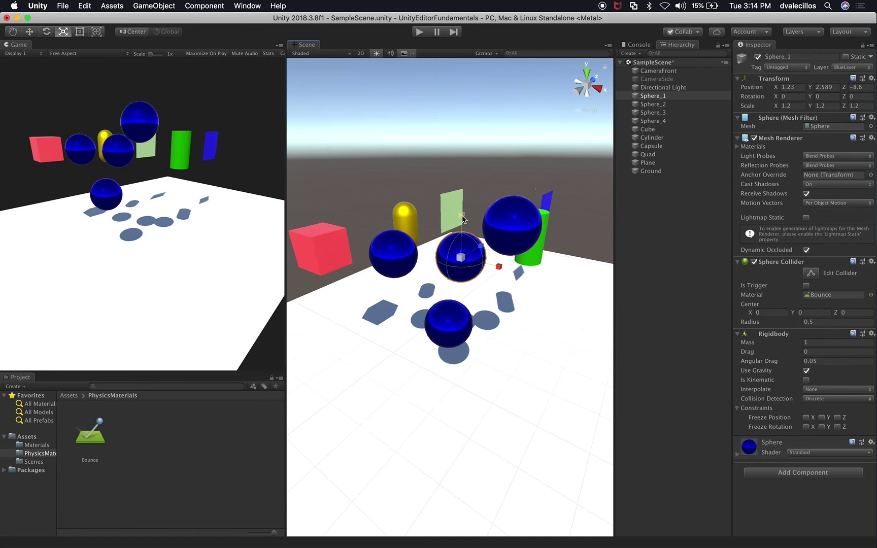
{"action": "key", "text": "w"}
{"action": "mouse_move", "coordinate": [463, 219]}
{"action": "left_mouse_down"}
{"action": "mouse_move", "coordinate": [464, 202]}
{"action": "mouse_move", "coordinate": [470, 214]}
{"action": "left_mouse_up"}
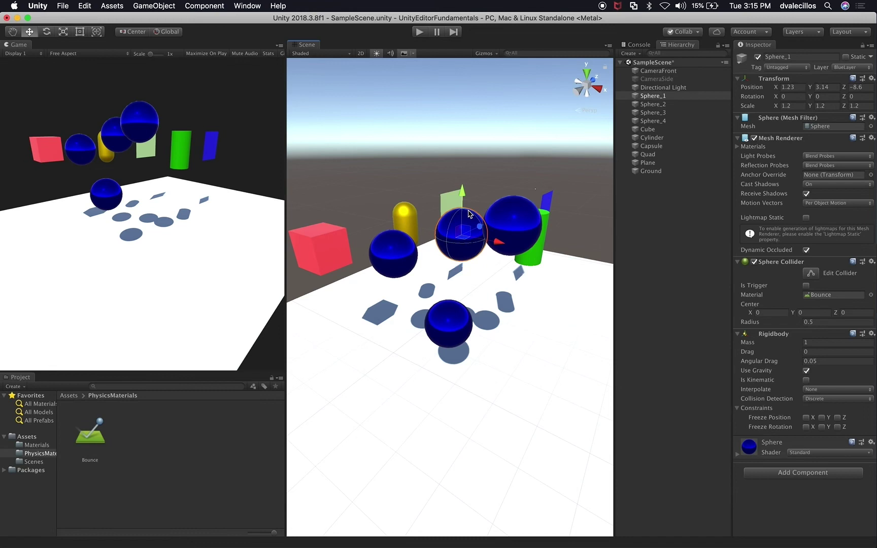
Set Sphere_1's Rigidbody mass to 10, play the scene to watch the collisions, and stop playback
{"action": "left_click", "coordinate": [810, 342]}
{"action": "left_click", "coordinate": [425, 32]}
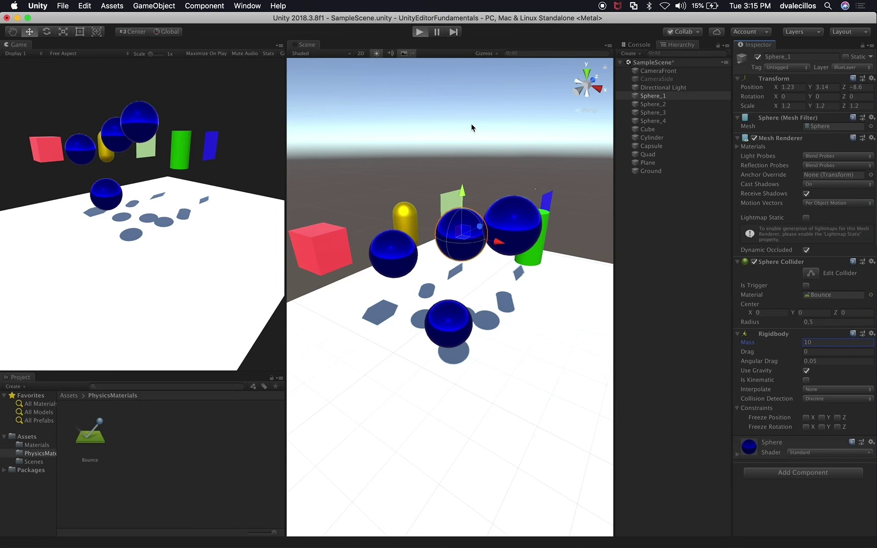
{"action": "key", "text": "super+p"}
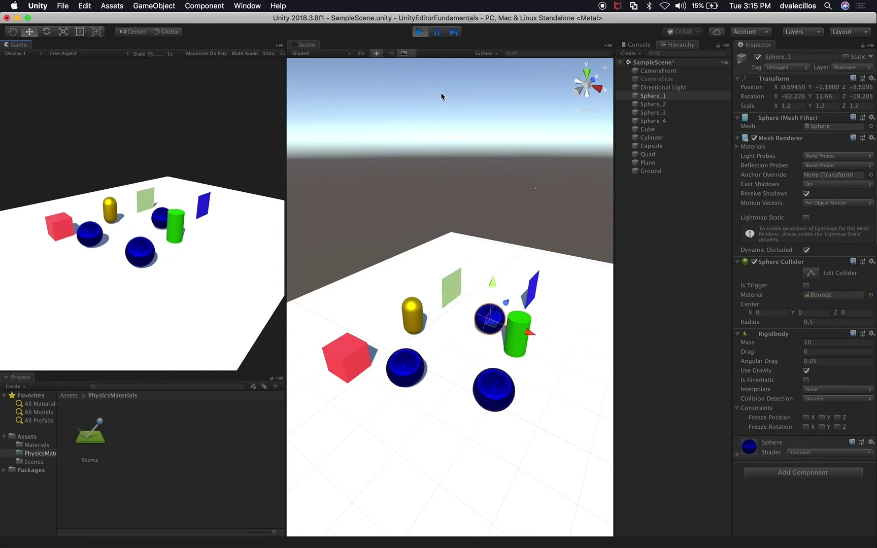
{"action": "left_click", "coordinate": [420, 32]}
Set Sphere_4's Rigidbody mass to 20, play the scene to watch the collisions, and stop playback
{"action": "left_click", "coordinate": [451, 309]}
{"action": "left_click", "coordinate": [817, 342]}
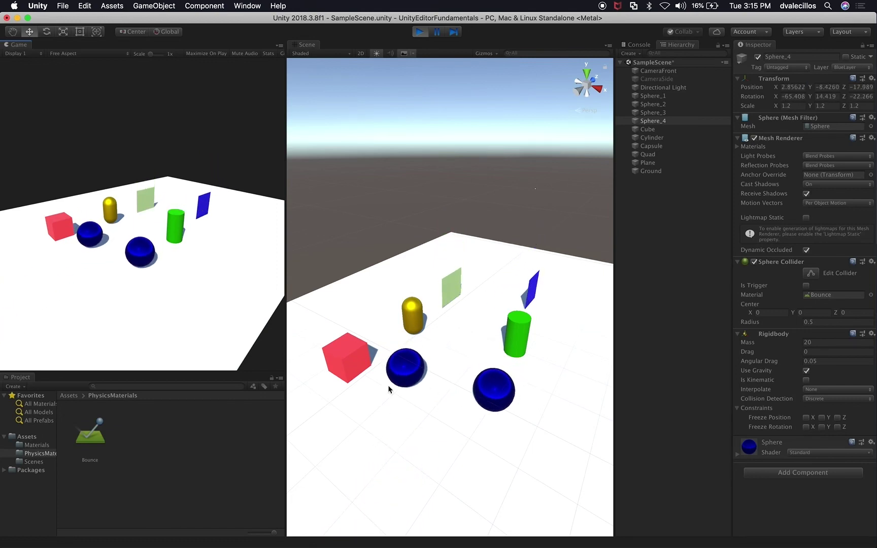
{"action": "left_click", "coordinate": [419, 32]}
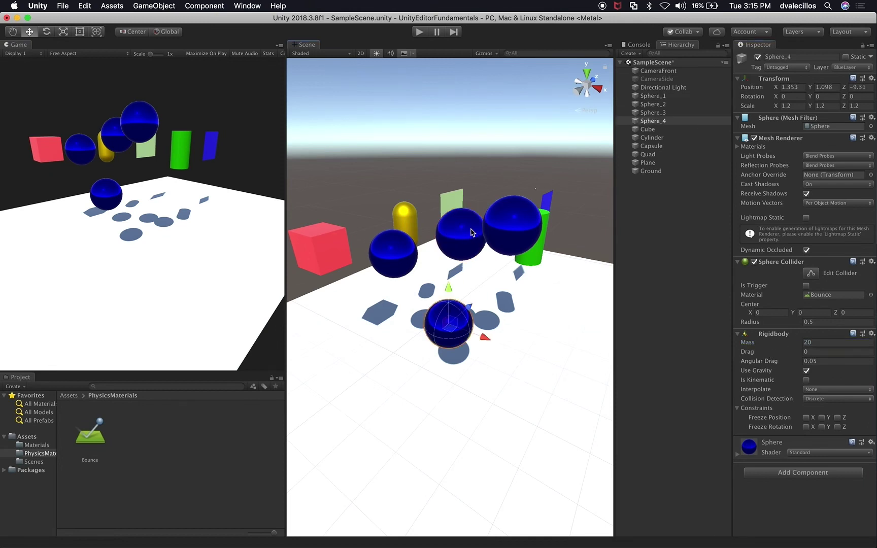
Set Sphere_1's Rigidbody mass to 100, play the scene to compare the impact, and stop playback
{"action": "left_click", "coordinate": [485, 238]}
{"action": "left_click", "coordinate": [814, 343]}
{"action": "double_click", "coordinate": [814, 343]}
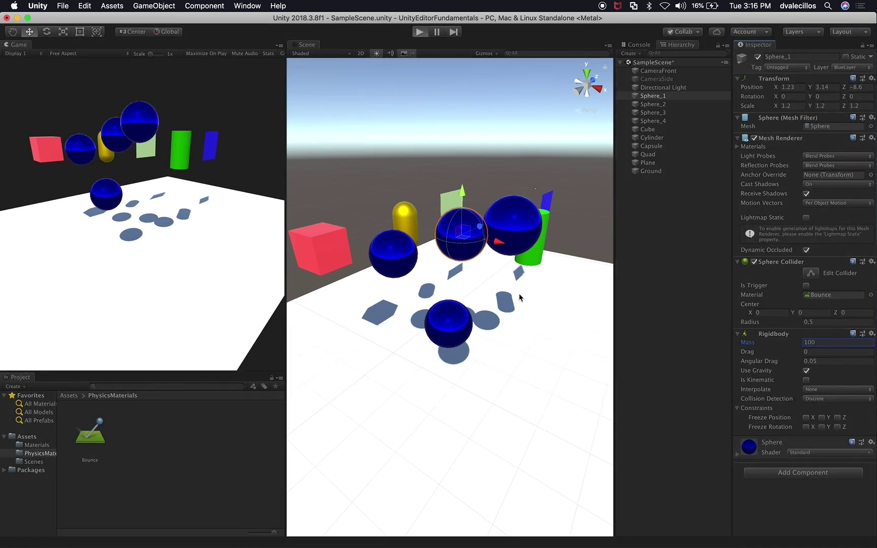
{"action": "key", "text": "super+p"}
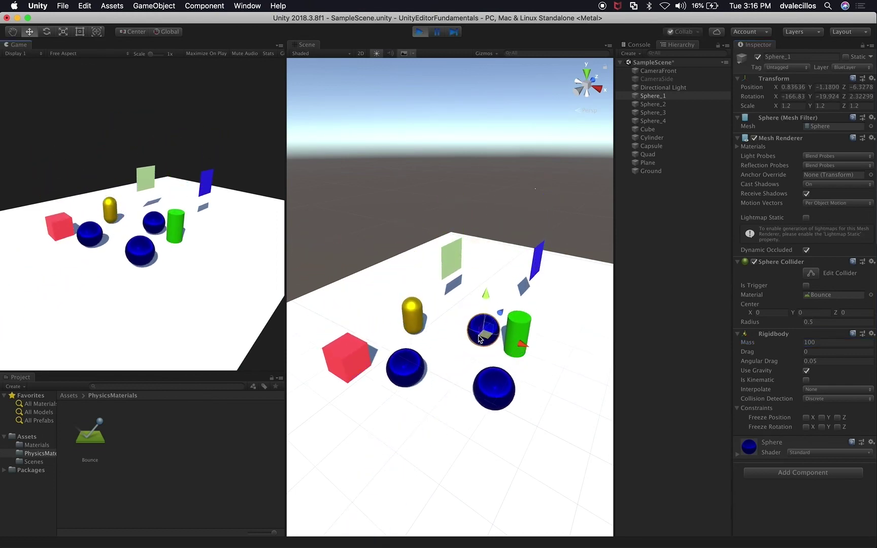
{"action": "left_click", "coordinate": [462, 388]}
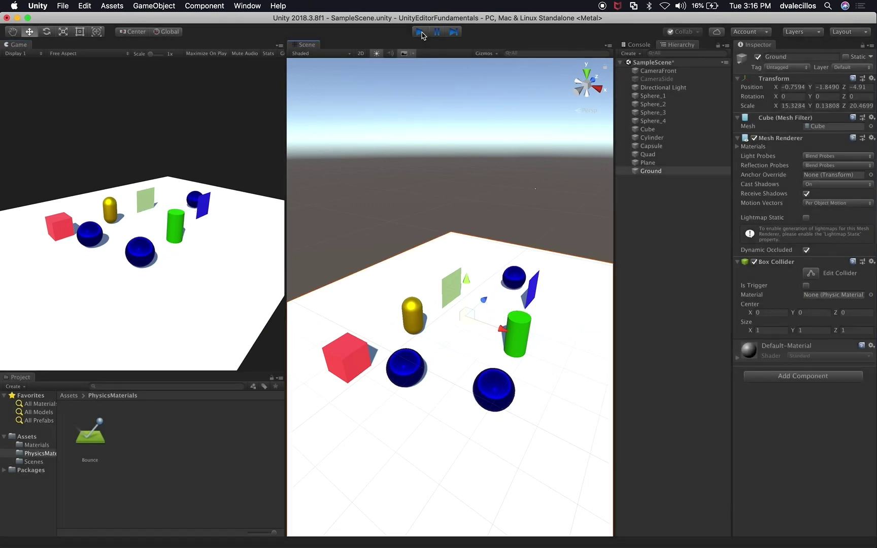
{"action": "left_click", "coordinate": [420, 33]}
Raise the red cube to a Y position of 3.84 and set its X rotation to 45
{"action": "left_click_drag", "start_coordinate": [420, 364], "coordinate": [396, 305], "text": "alt"}
{"action": "left_click", "coordinate": [397, 303]}
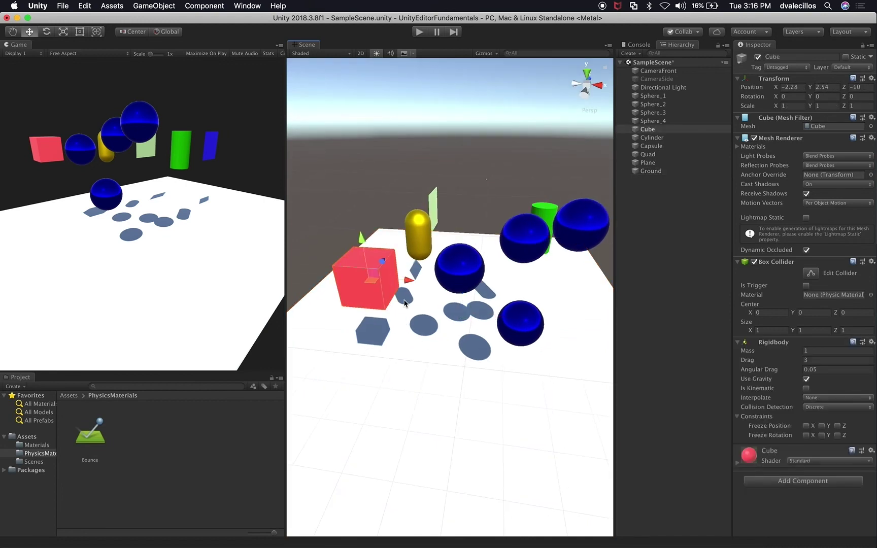
{"action": "left_click_drag", "start_coordinate": [493, 378], "coordinate": [475, 350], "text": "alt"}
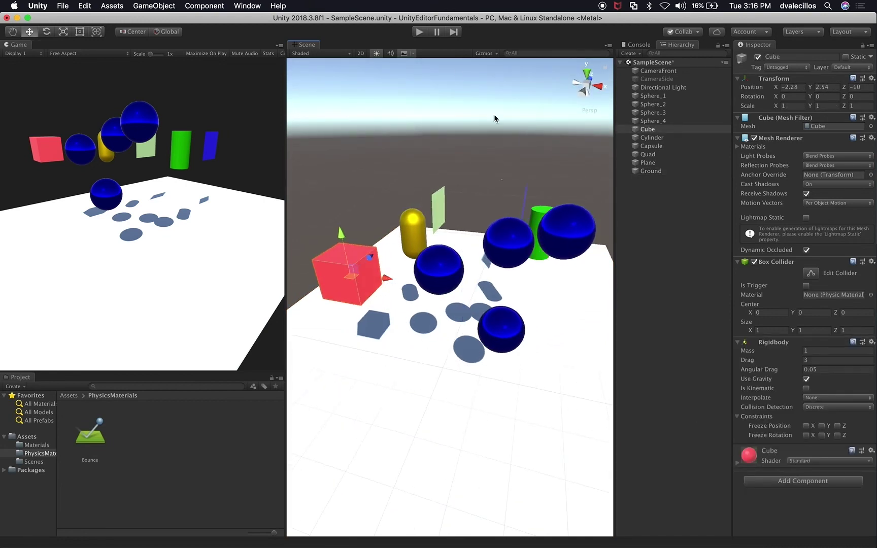
{"action": "left_click_drag", "start_coordinate": [350, 257], "coordinate": [320, 257]}
{"action": "key", "text": "e"}
{"action": "left_click", "coordinate": [796, 96]}
{"action": "type", "text": "45"}
{"action": "left_click_drag", "start_coordinate": [540, 249], "coordinate": [442, 266], "text": "alt"}
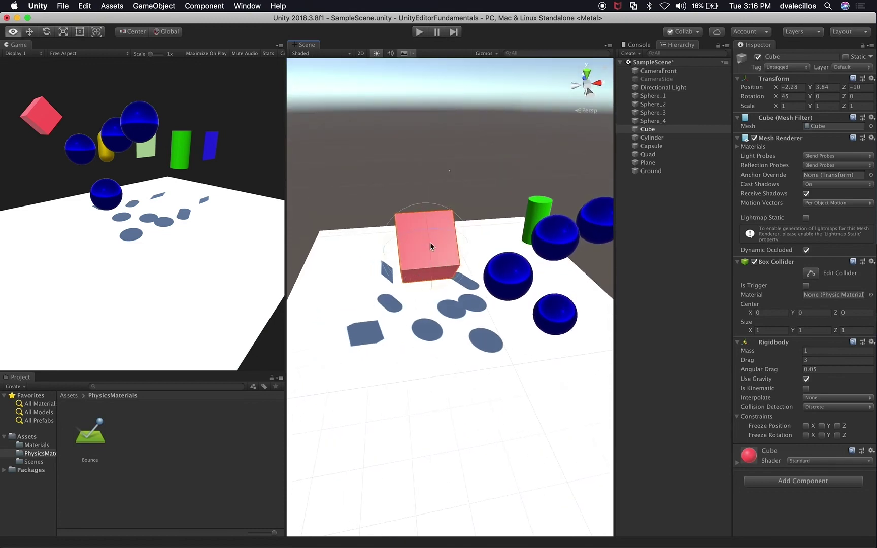
{"action": "mouse_move", "coordinate": [429, 247]}
{"action": "left_mouse_down"}
{"action": "mouse_move", "coordinate": [430, 265]}
{"action": "mouse_move", "coordinate": [428, 224]}
{"action": "mouse_move", "coordinate": [426, 265]}
{"action": "left_mouse_up"}
Freeze only the cube's X rotation in its Rigidbody constraints and play the scene to examine how it lands
{"action": "left_click", "coordinate": [821, 435]}
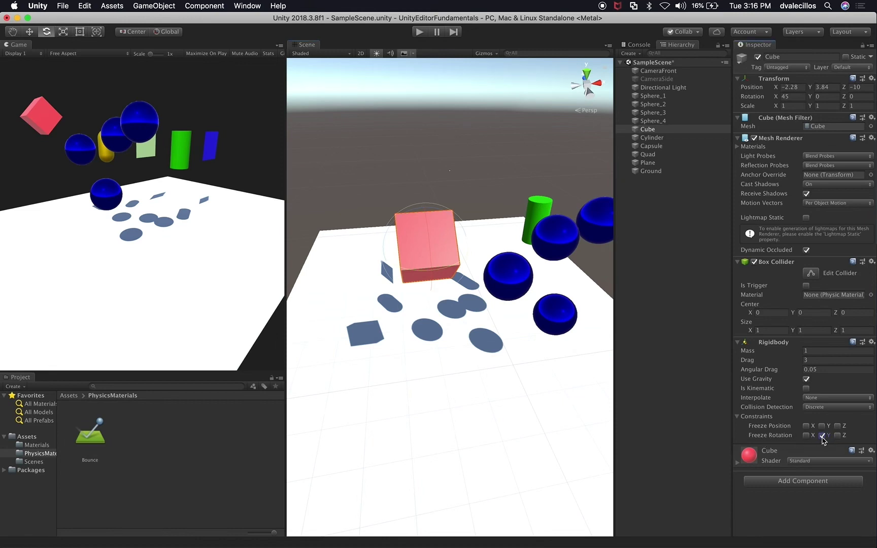
{"action": "left_click", "coordinate": [806, 435]}
{"action": "left_click", "coordinate": [425, 32]}
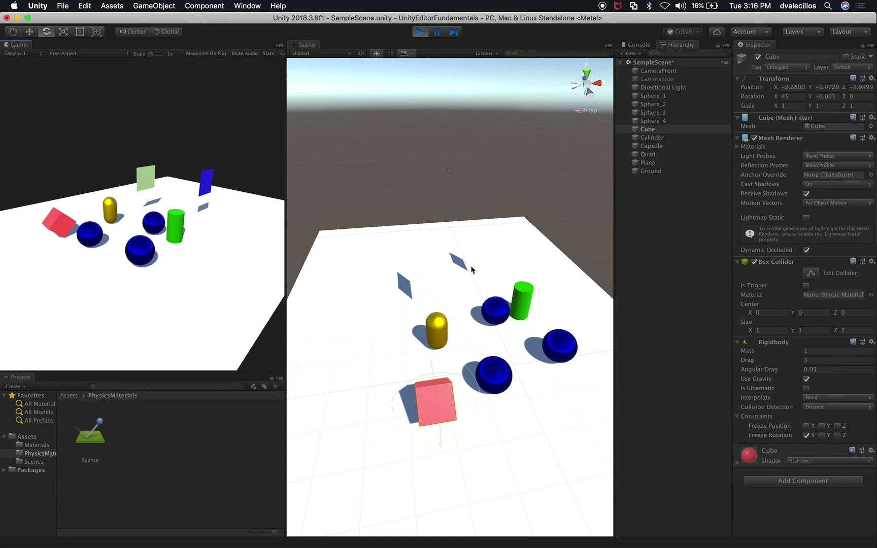
{"action": "left_click_drag", "start_coordinate": [434, 431], "coordinate": [532, 336], "text": "alt"}
{"action": "key", "text": "f"}
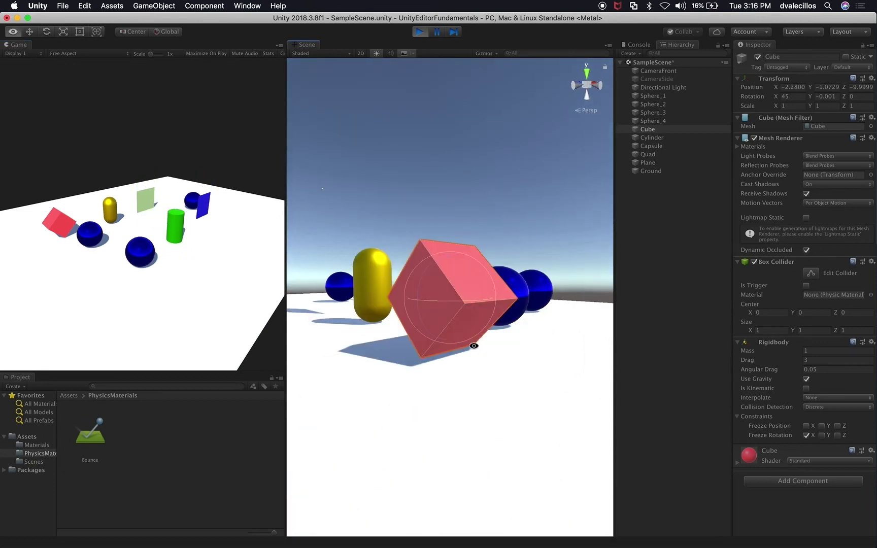
{"action": "left_click_drag", "start_coordinate": [478, 353], "coordinate": [511, 327], "text": "alt"}
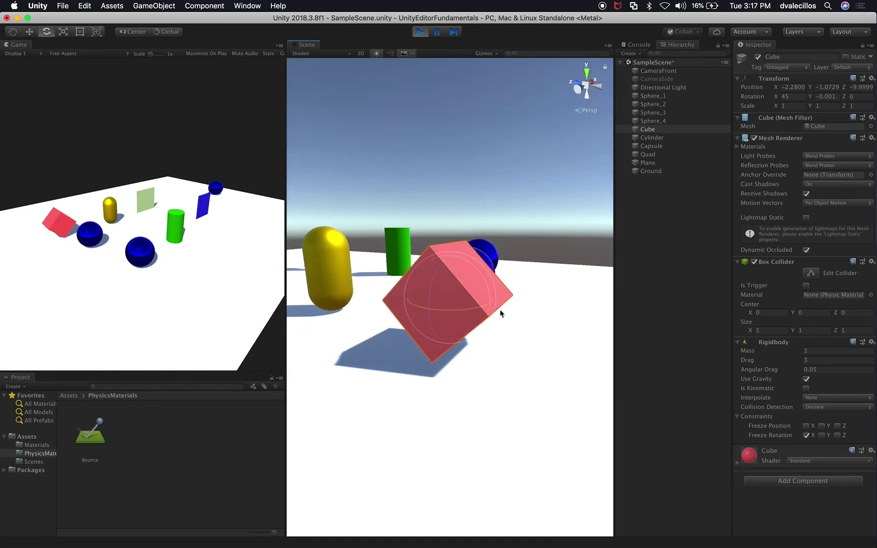
Unfreeze the cube's X rotation during play to watch it react, stop playback, and unfreeze the X rotation in edit mode
{"action": "left_click", "coordinate": [807, 436]}
{"action": "left_click_drag", "start_coordinate": [491, 307], "coordinate": [391, 344], "text": "alt"}
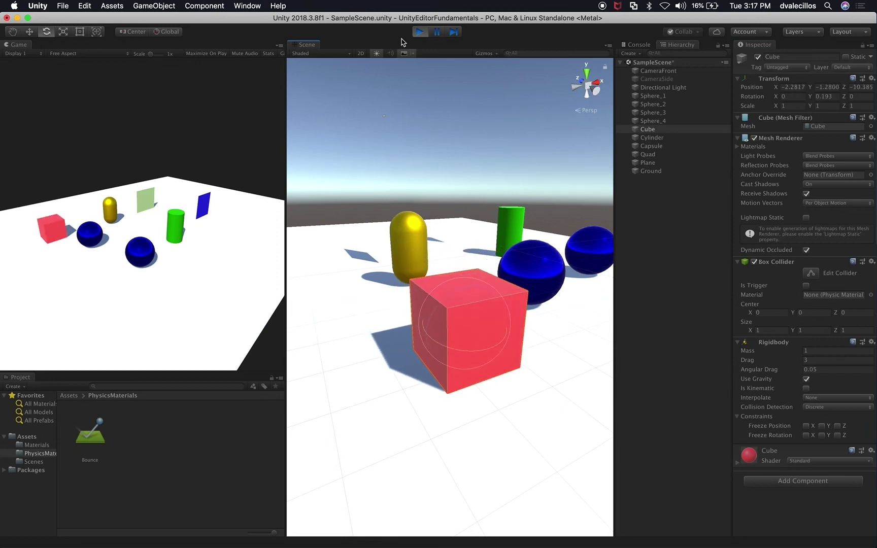
{"action": "left_click", "coordinate": [419, 31]}
{"action": "left_click", "coordinate": [806, 435]}
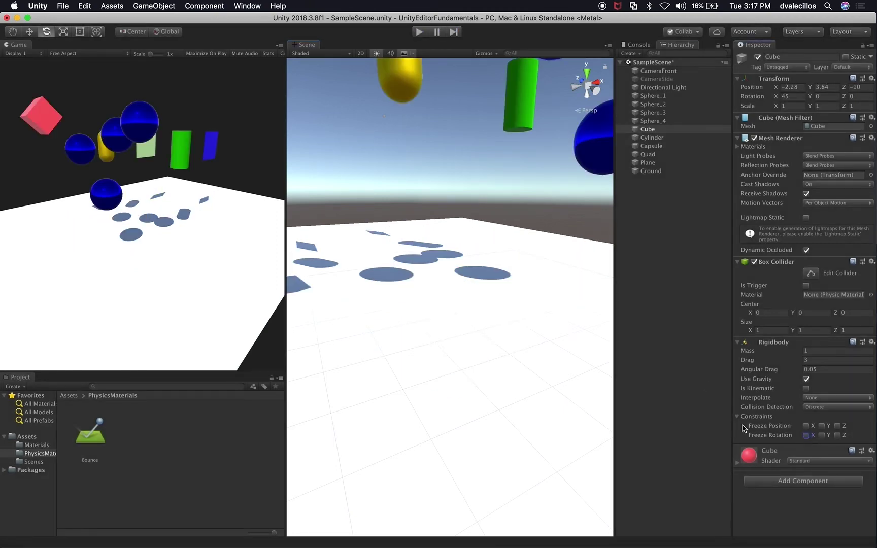
Play the scene with the cube's rotation unfrozen and examine closely how it rests on the ground
{"action": "scroll", "coordinate": [483, 396], "scroll_direction": "down", "scroll_amount": 3}
{"action": "left_click_drag", "start_coordinate": [487, 226], "coordinate": [472, 255], "text": "alt"}
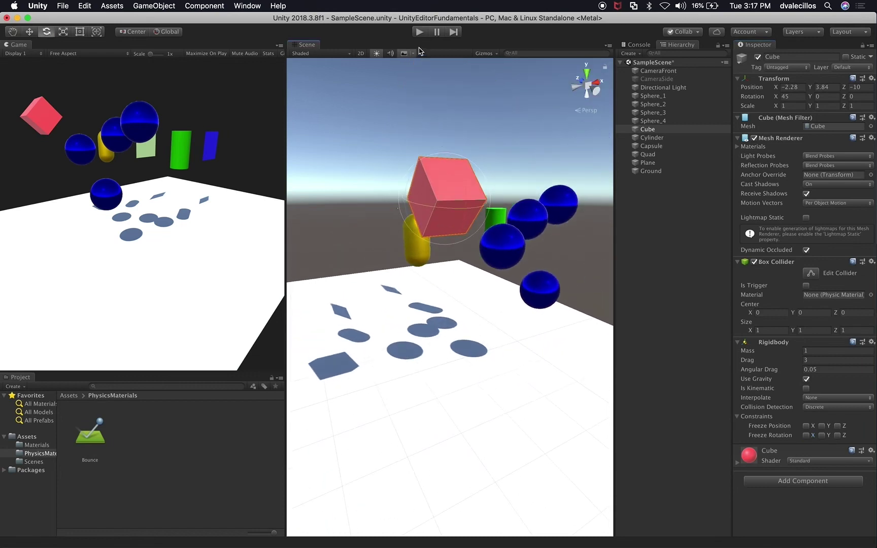
{"action": "left_click", "coordinate": [420, 33]}
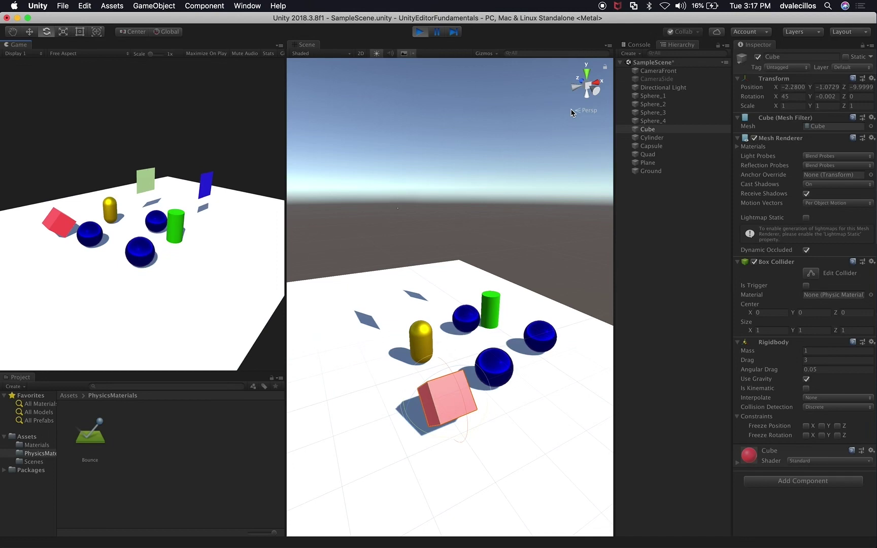
{"action": "left_click_drag", "start_coordinate": [521, 412], "coordinate": [531, 376], "text": "alt"}
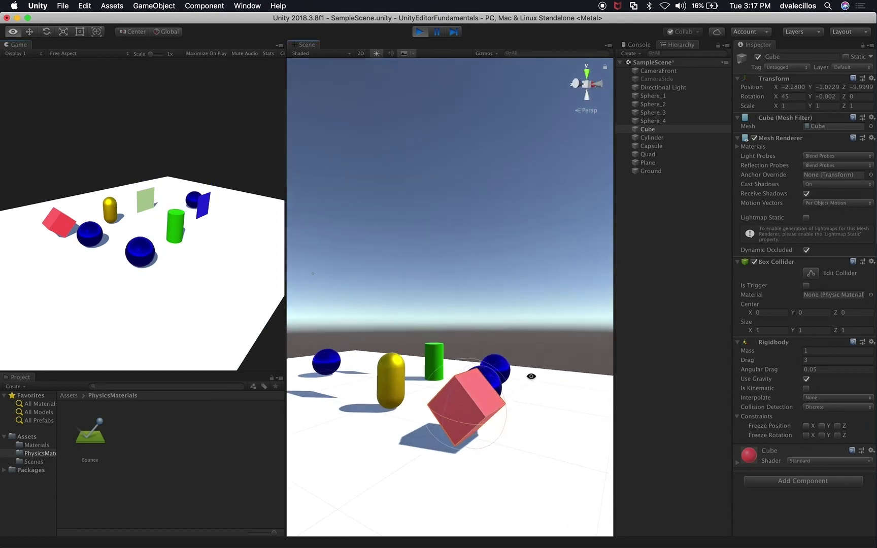
{"action": "scroll", "coordinate": [549, 436], "scroll_direction": "up", "scroll_amount": 2}
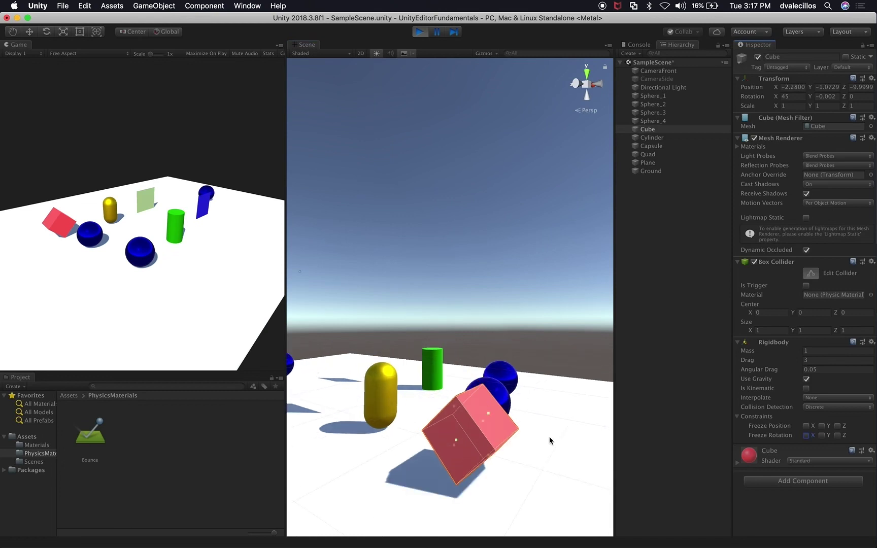
{"action": "left_click_drag", "start_coordinate": [542, 431], "coordinate": [500, 398], "text": "alt"}
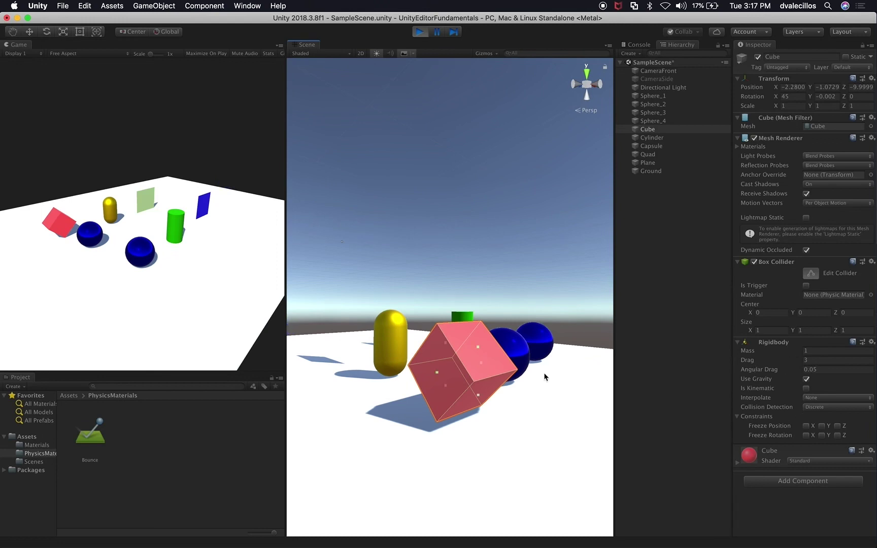
Nudge the cube with the Move tool during play to tip it over, undo the nudge, and stop playback
{"action": "key", "text": "w"}
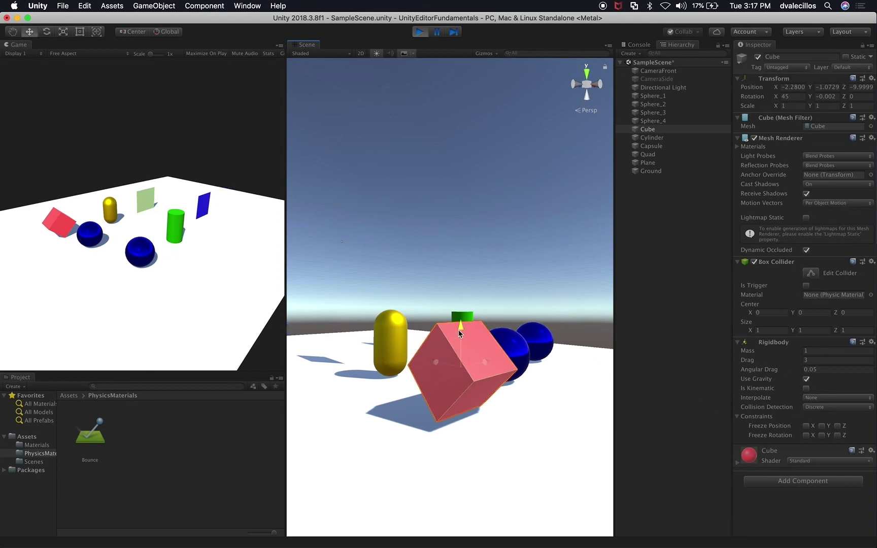
{"action": "left_click_drag", "start_coordinate": [437, 362], "coordinate": [471, 359]}
{"action": "key", "text": "ctrl+z"}
{"action": "key", "text": "e"}
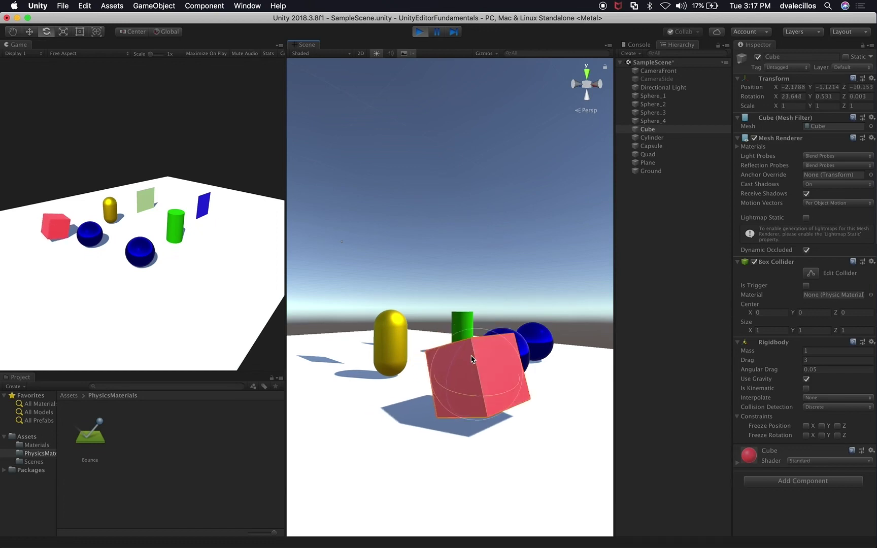
{"action": "key", "text": "ctrl+z"}
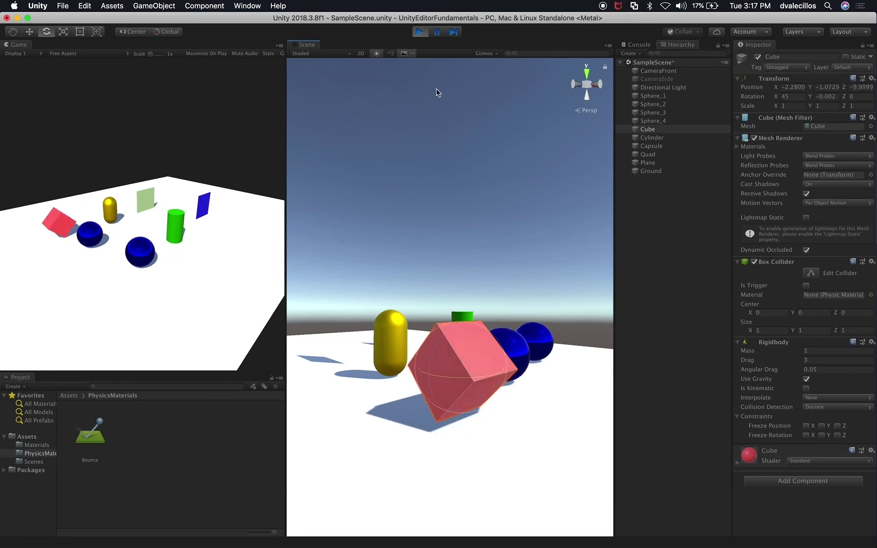
{"action": "left_click", "coordinate": [419, 32]}
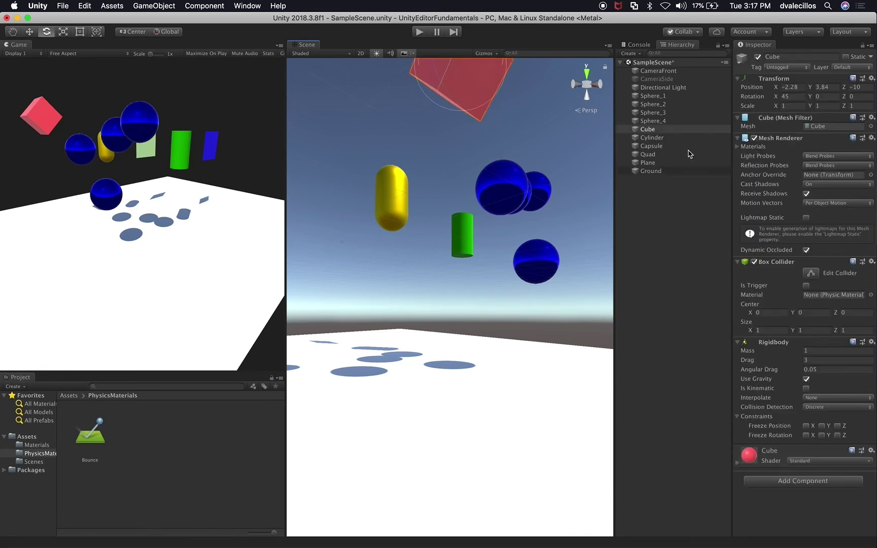
Set the cube's X rotation to 40
{"action": "left_click", "coordinate": [795, 98]}
{"action": "type", "text": "40"}
{"action": "key", "text": "Return"}
{"action": "left_click_drag", "start_coordinate": [599, 167], "coordinate": [532, 145], "text": "alt"}
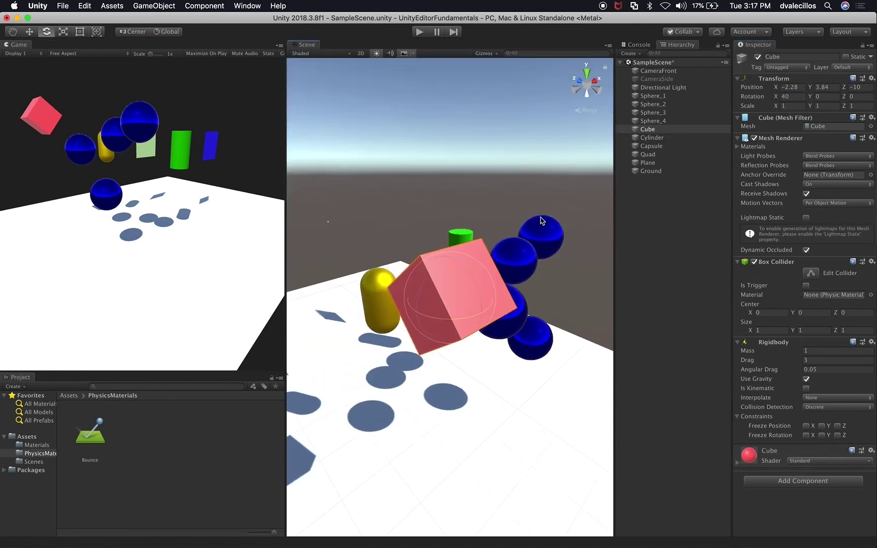
Turn on collider editing for the cube's Box Collider to inspect its bounds around the tilted cube
{"action": "left_click", "coordinate": [807, 436]}
{"action": "scroll", "coordinate": [476, 246], "scroll_direction": "down", "scroll_amount": 5}
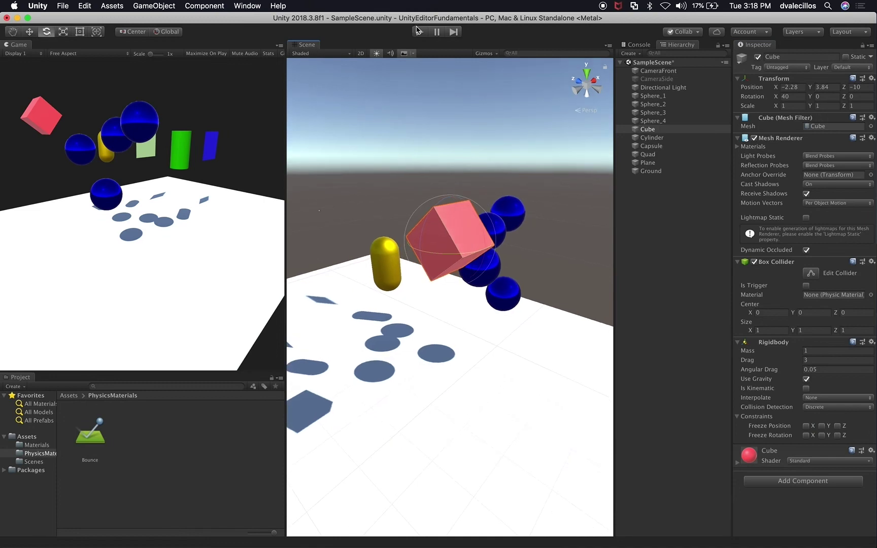
{"action": "left_click", "coordinate": [810, 273]}
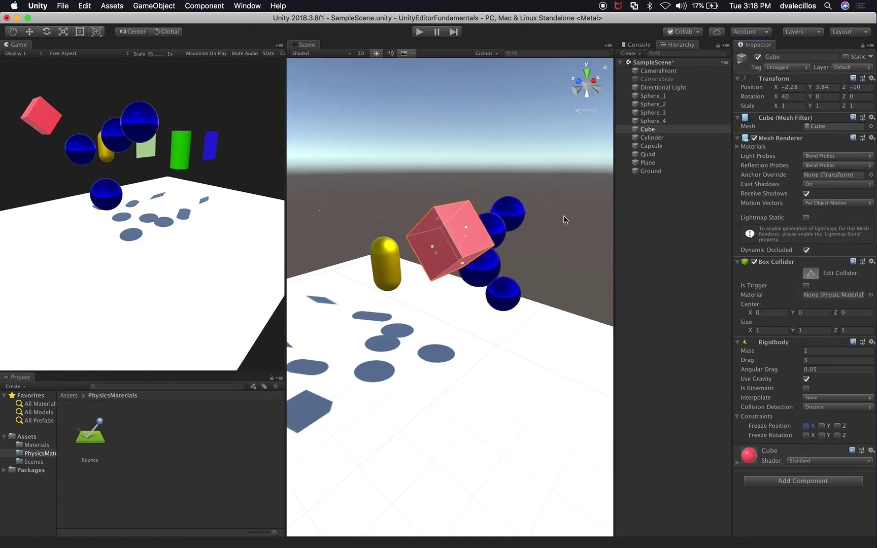
Play the scene with the cube tilted 40 degrees, examine how it lands on the ground, and stop playback
{"action": "mouse_move", "coordinate": [489, 327]}
{"action": "left_mouse_down", "text": "alt"}
{"action": "mouse_move", "coordinate": [536, 249]}
{"action": "mouse_move", "coordinate": [505, 313]}
{"action": "mouse_move", "coordinate": [488, 324]}
{"action": "left_mouse_up", "text": "alt"}
{"action": "left_click", "coordinate": [453, 32]}
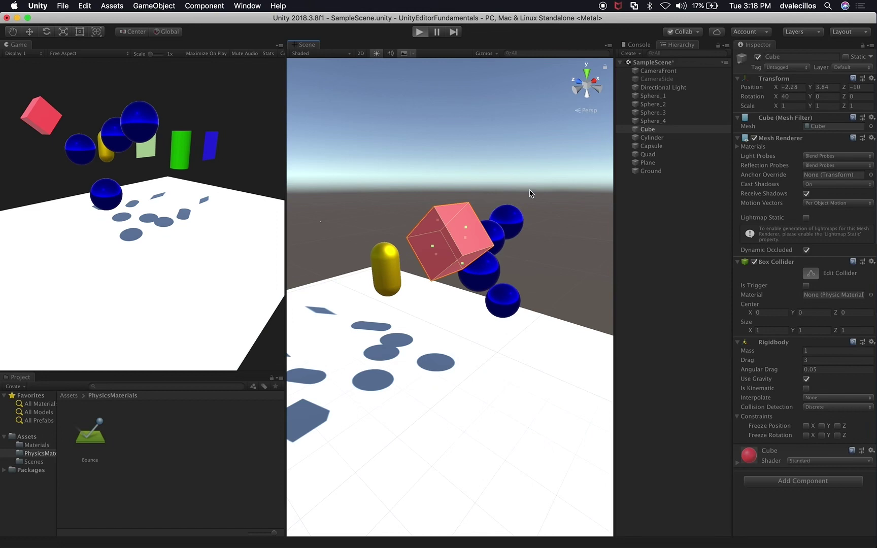
{"action": "key", "text": "super+p"}
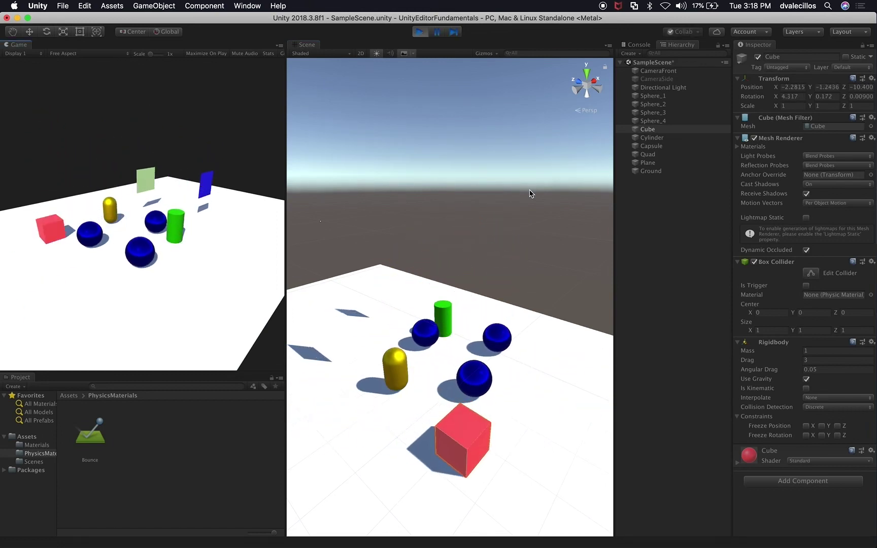
{"action": "left_click_drag", "start_coordinate": [515, 450], "coordinate": [393, 409], "text": "alt"}
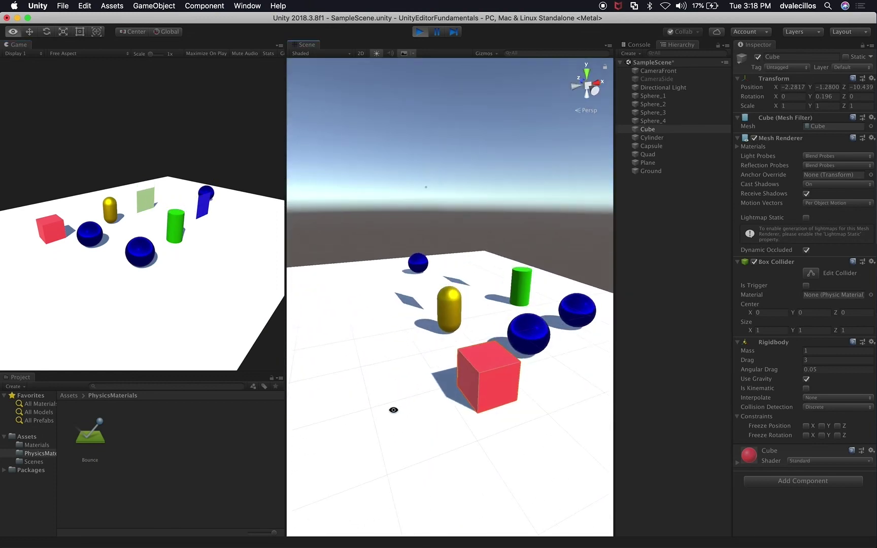
{"action": "key", "text": "w"}
{"action": "key", "text": "super+p"}
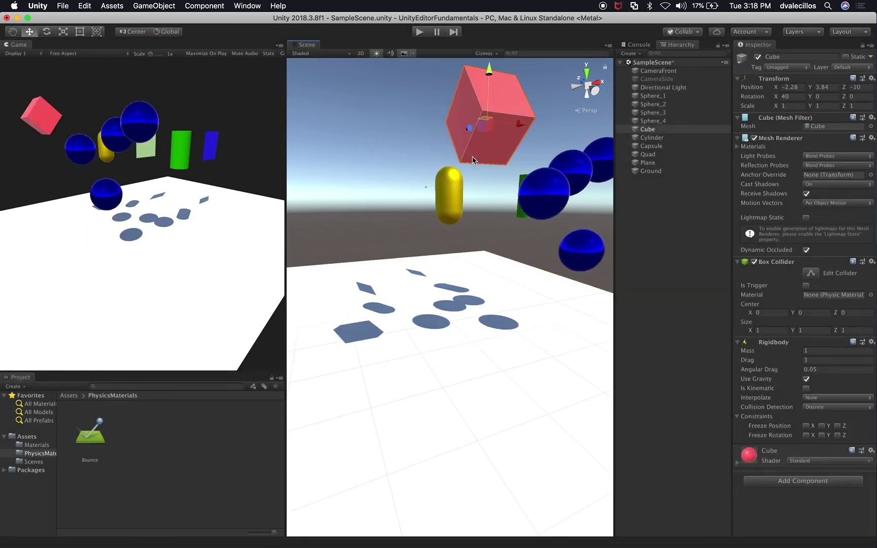
{"action": "left_click_drag", "start_coordinate": [428, 153], "coordinate": [450, 121], "text": "alt"}
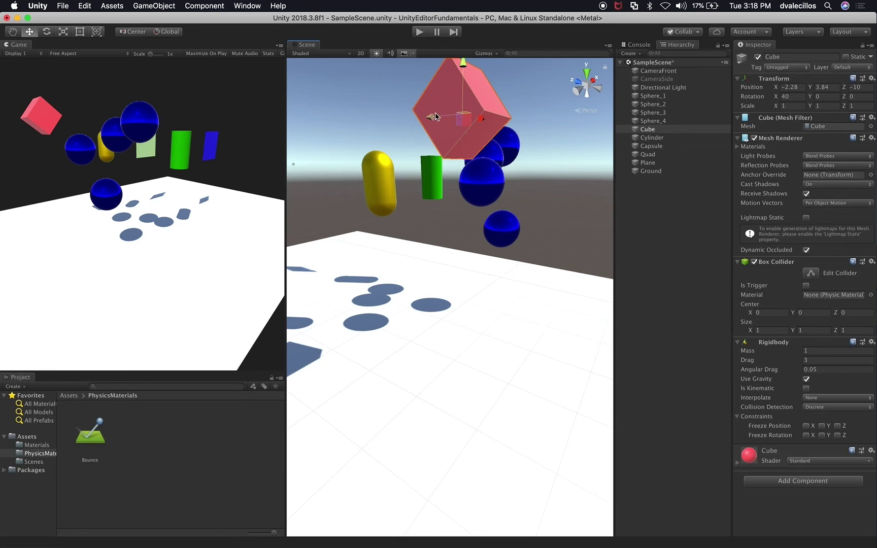
{"action": "left_click_drag", "start_coordinate": [500, 343], "coordinate": [516, 251], "text": "alt"}
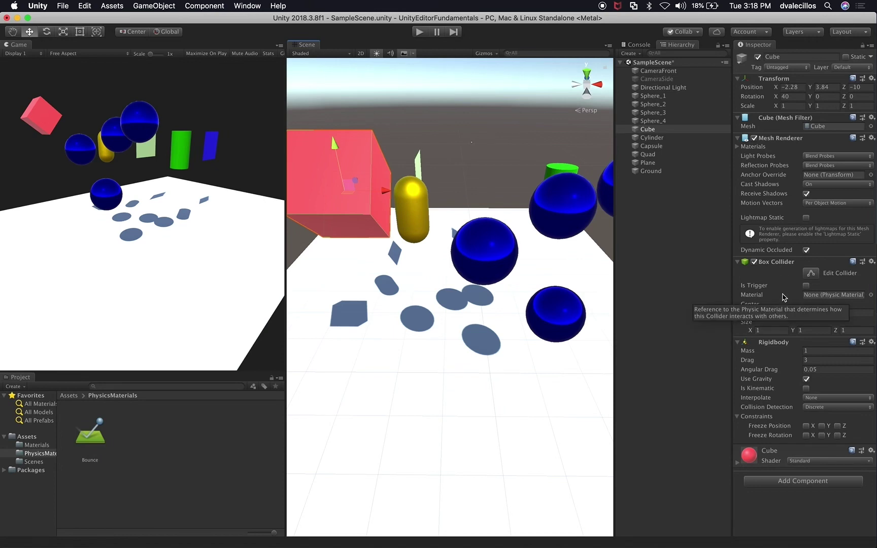
{"action": "middle_click_drag", "start_coordinate": [551, 217], "coordinate": [489, 226]}
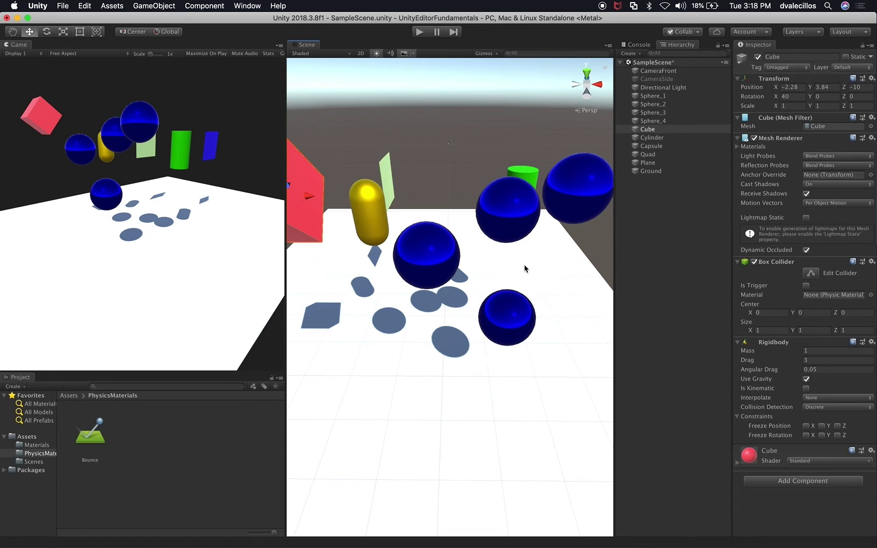
{"action": "left_click_drag", "start_coordinate": [525, 268], "coordinate": [407, 260], "text": "alt"}
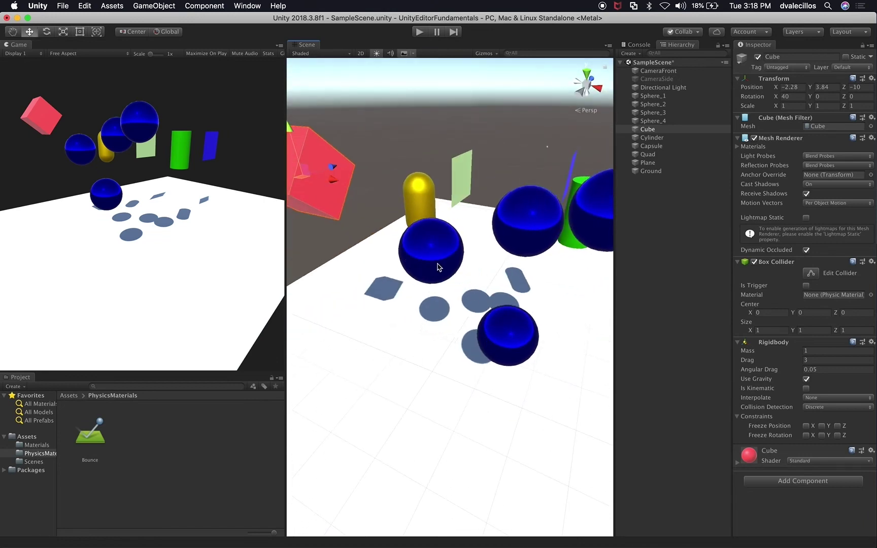